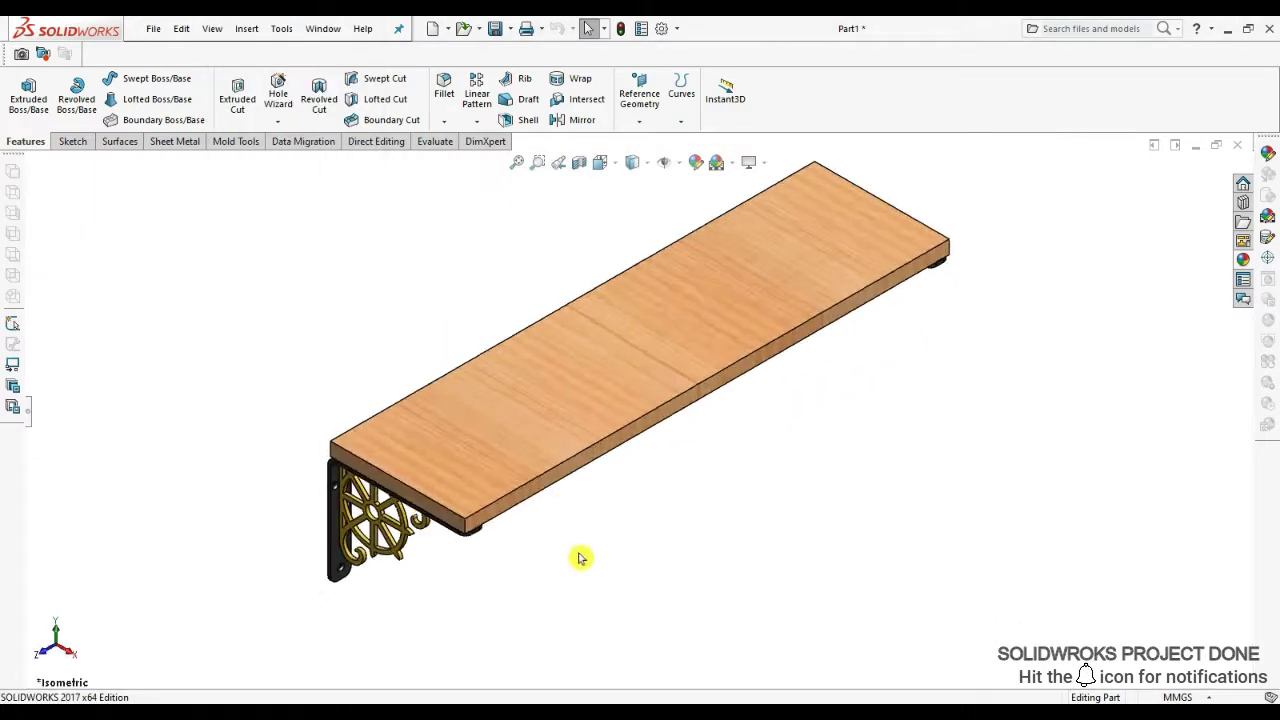
- Orbit the finished shelf model to view it from the front and then from an angle
{"action": "mouse_move", "coordinate": [582, 558]}
{"action": "middle_mouse_down"}
{"action": "mouse_move", "coordinate": [586, 443]}
{"action": "mouse_move", "coordinate": [577, 466]}
{"action": "middle_mouse_up"}
{"action": "mouse_move", "coordinate": [823, 434]}
{"action": "middle_mouse_down"}
{"action": "mouse_move", "coordinate": [745, 420]}
{"action": "mouse_move", "coordinate": [569, 500]}
{"action": "middle_mouse_up"}
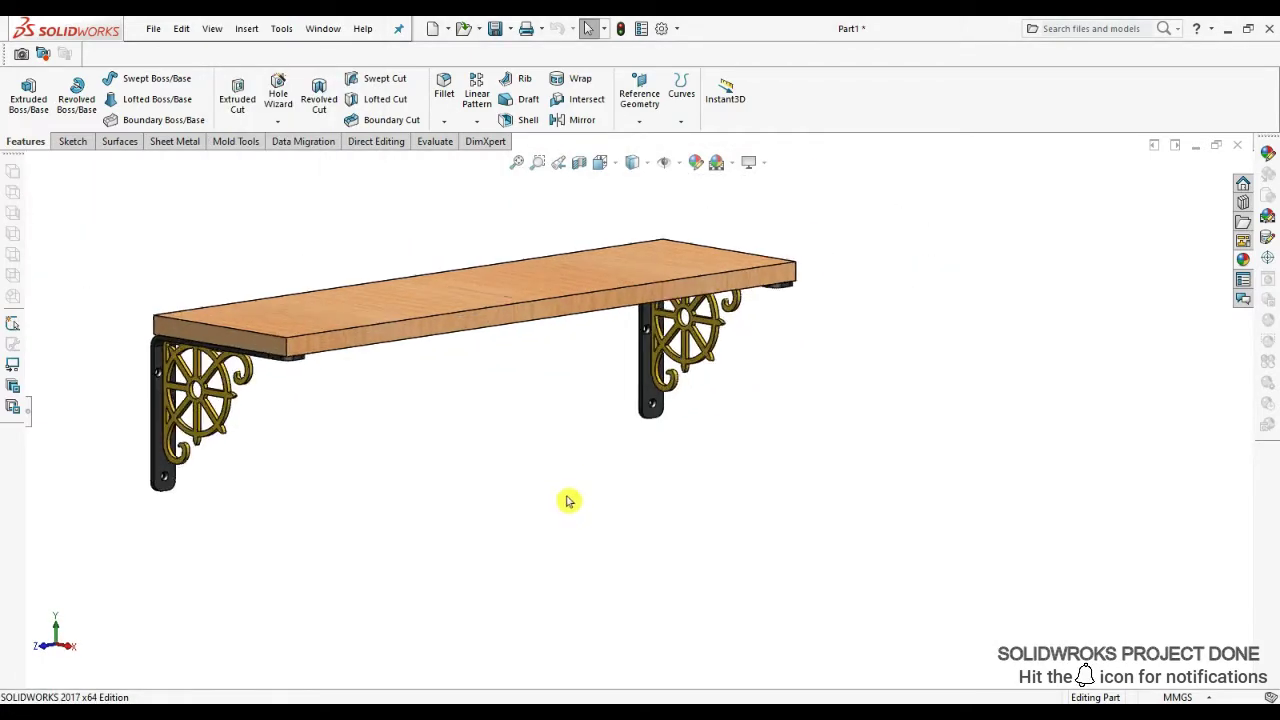
{"action": "mouse_move", "coordinate": [608, 391]}
{"action": "middle_mouse_down"}
{"action": "mouse_move", "coordinate": [491, 417]}
{"action": "mouse_move", "coordinate": [488, 404]}
{"action": "mouse_move", "coordinate": [723, 323]}
{"action": "mouse_move", "coordinate": [391, 400]}
{"action": "mouse_move", "coordinate": [650, 490]}
{"action": "mouse_move", "coordinate": [703, 437]}
{"action": "mouse_move", "coordinate": [780, 420]}
{"action": "mouse_move", "coordinate": [657, 458]}
{"action": "middle_mouse_up"}
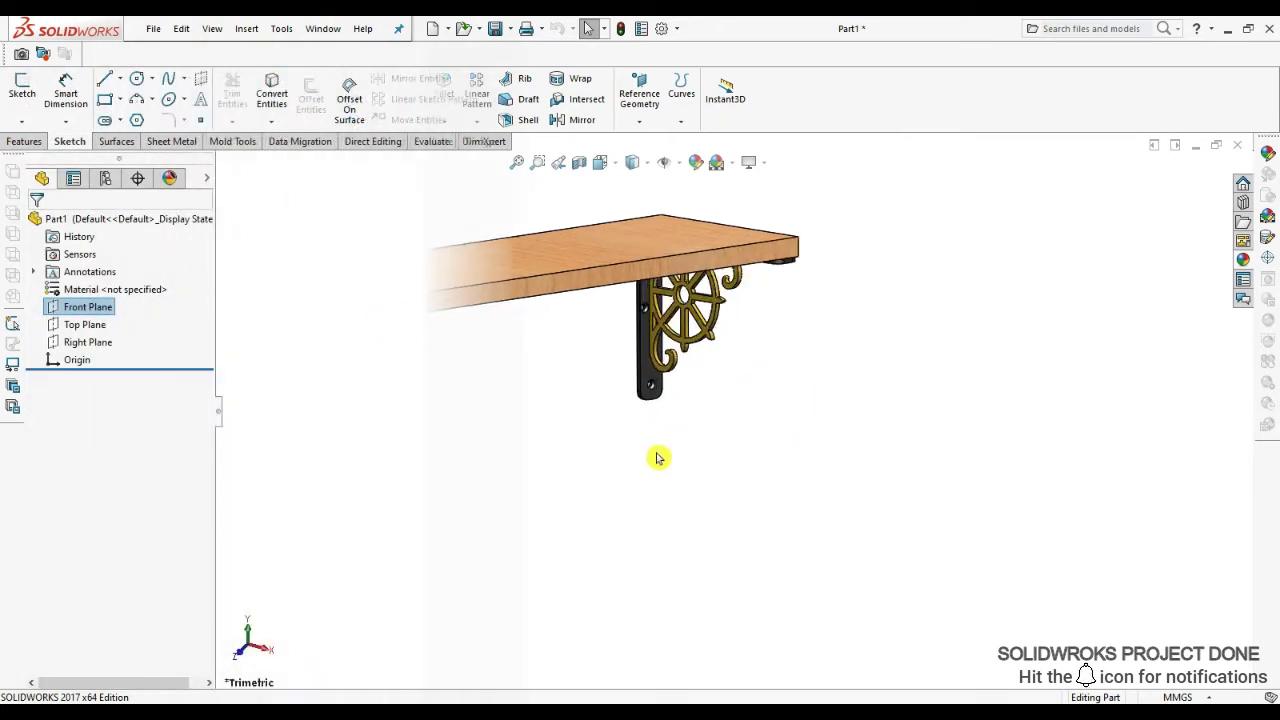
- On the Front Plane, draw a center rectangle at the origin and trim it into an L
{"action": "left_click", "coordinate": [73, 277]}
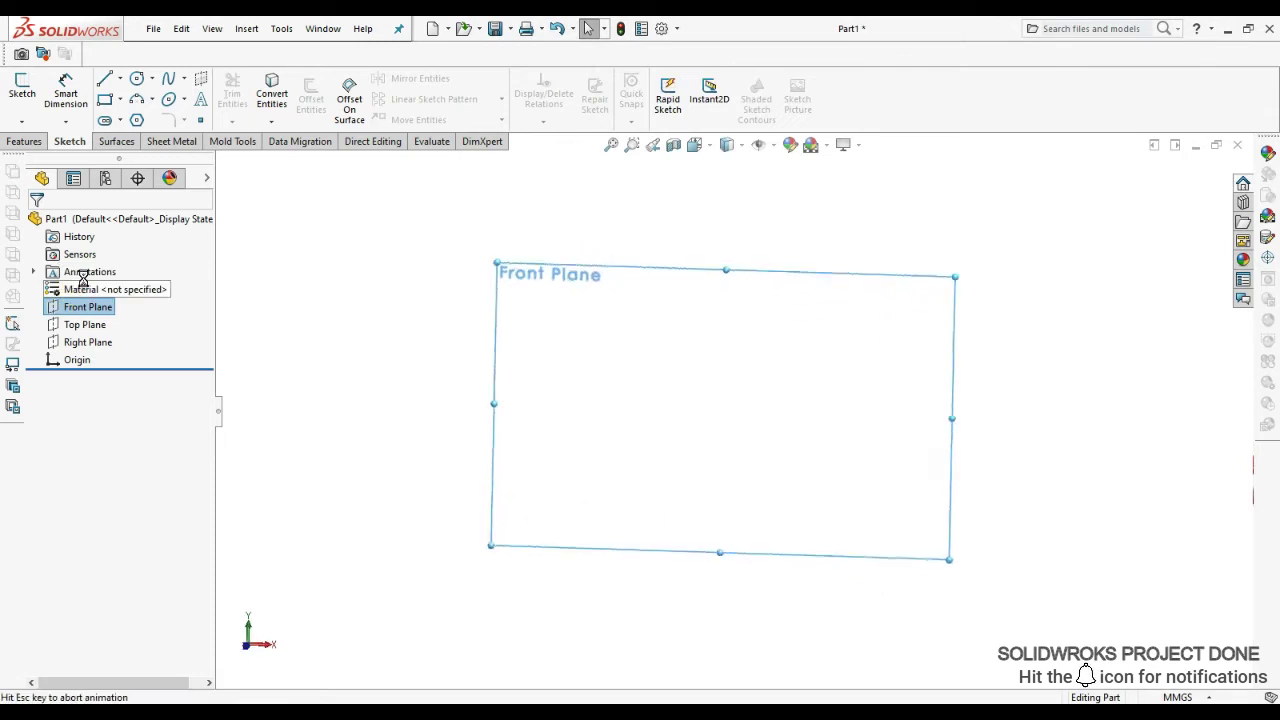
{"action": "left_click", "coordinate": [119, 99]}
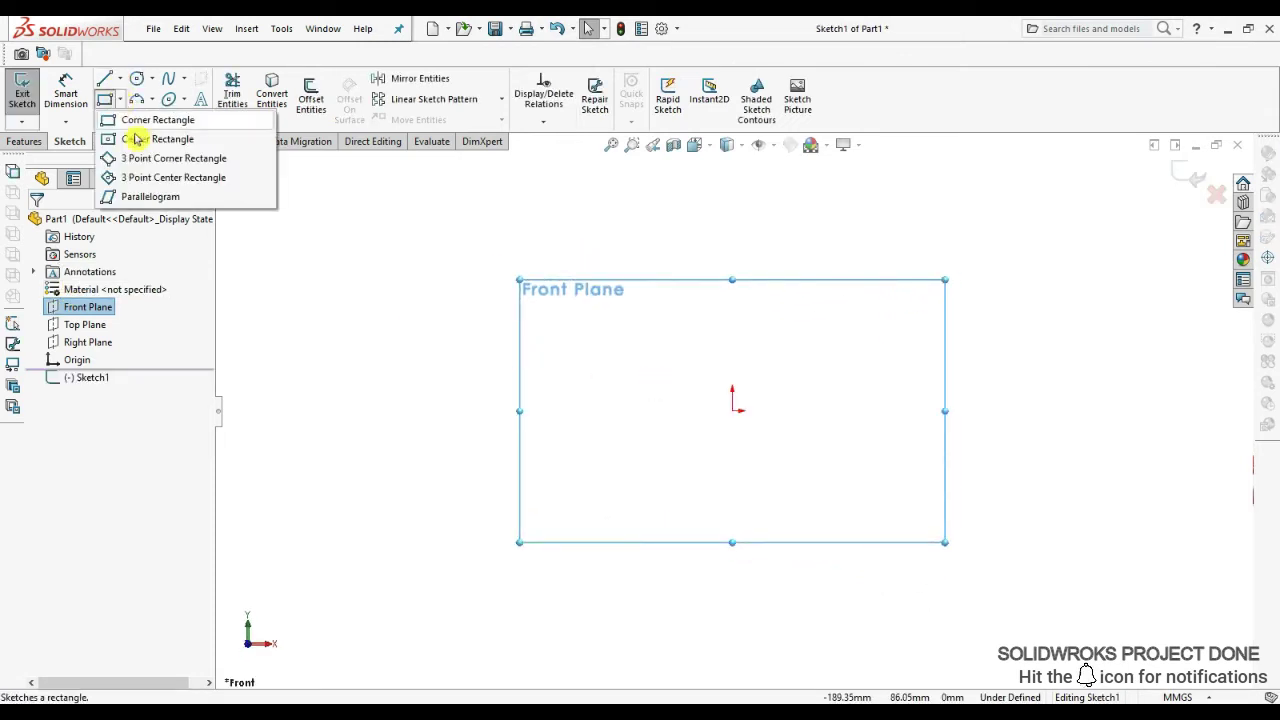
{"action": "left_click", "coordinate": [132, 134]}
{"action": "left_click", "coordinate": [733, 410]}
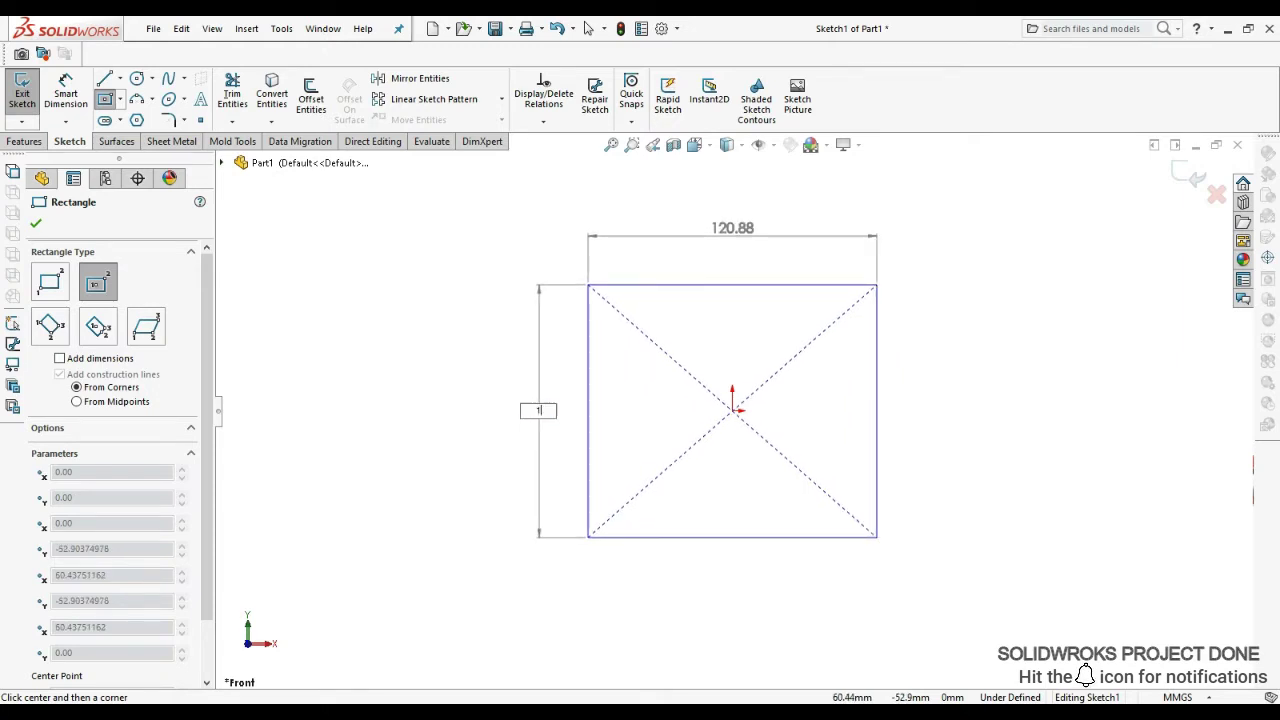
{"action": "key", "text": "Tab"}
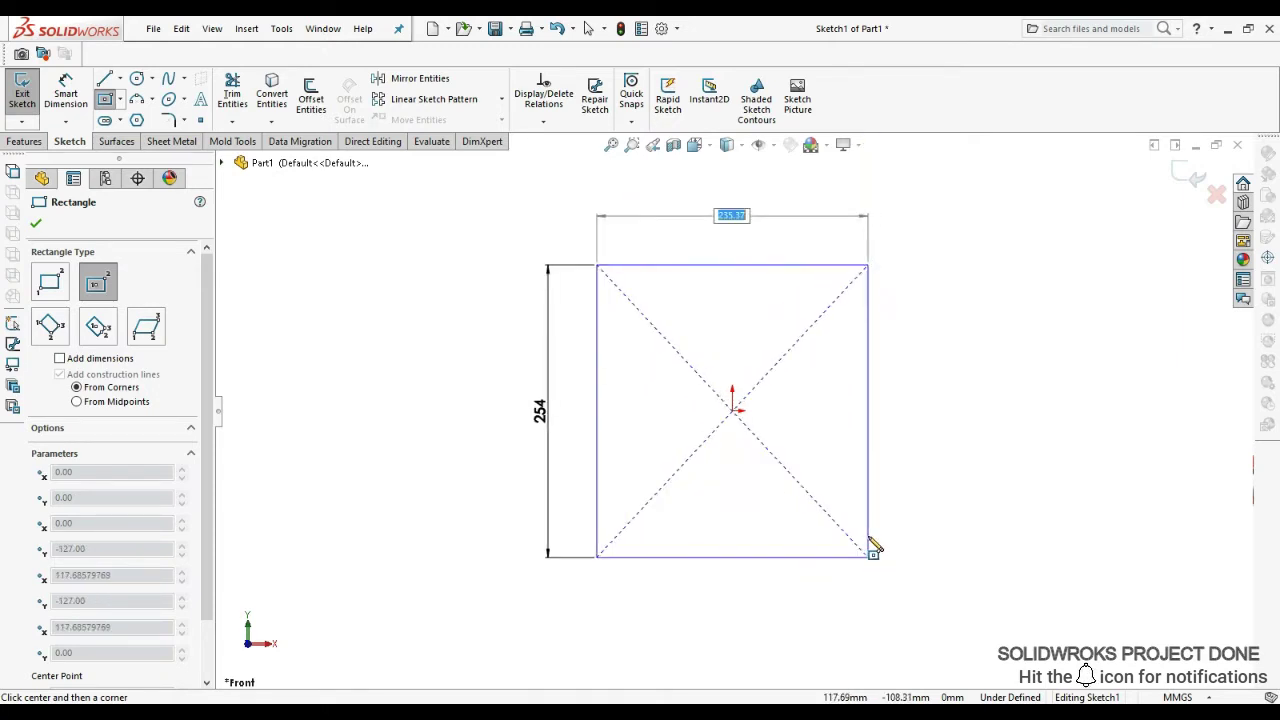
{"action": "type", "text": "in"}
{"action": "key", "text": "Return"}
{"action": "key", "text": "Escape"}
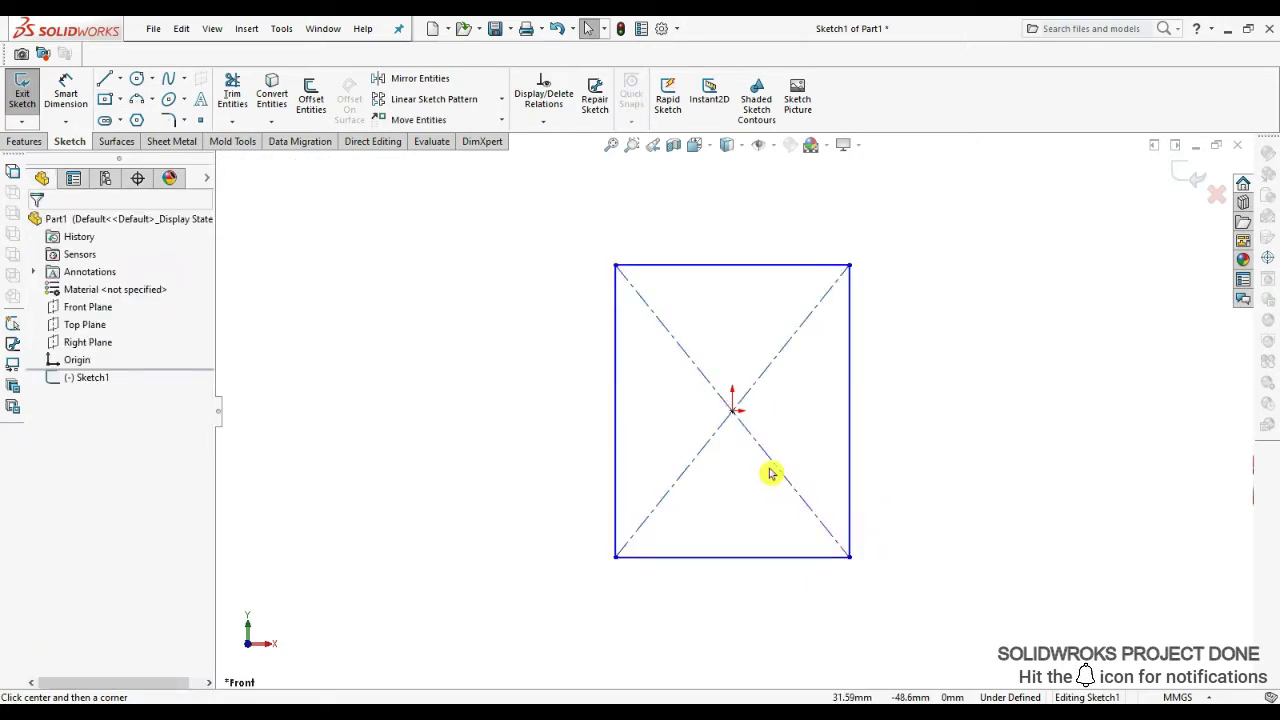
{"action": "left_click", "coordinate": [217, 82]}
{"action": "left_click_drag", "start_coordinate": [1000, 400], "coordinate": [800, 450]}
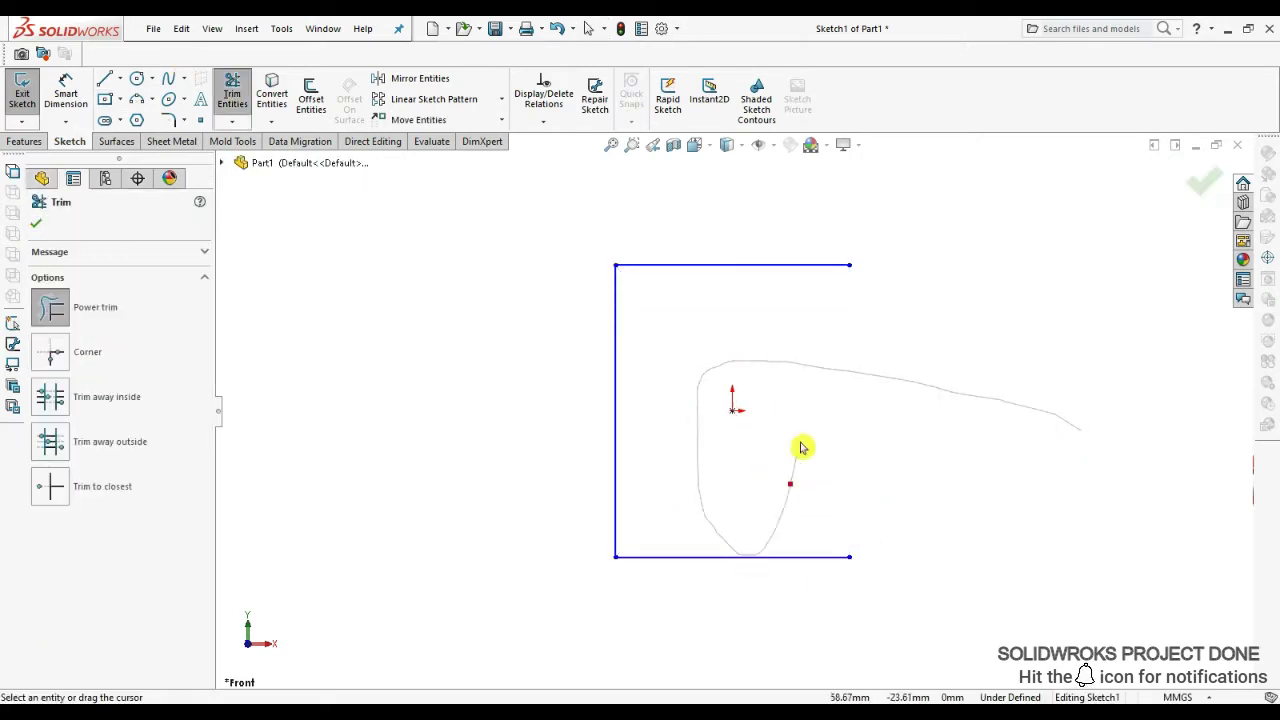
- Dimension the L's top line 10 in (254 mm) and its vertical line 203.20 mm
{"action": "left_click", "coordinate": [65, 92]}
{"action": "left_click", "coordinate": [677, 265]}
{"action": "left_click", "coordinate": [735, 238]}
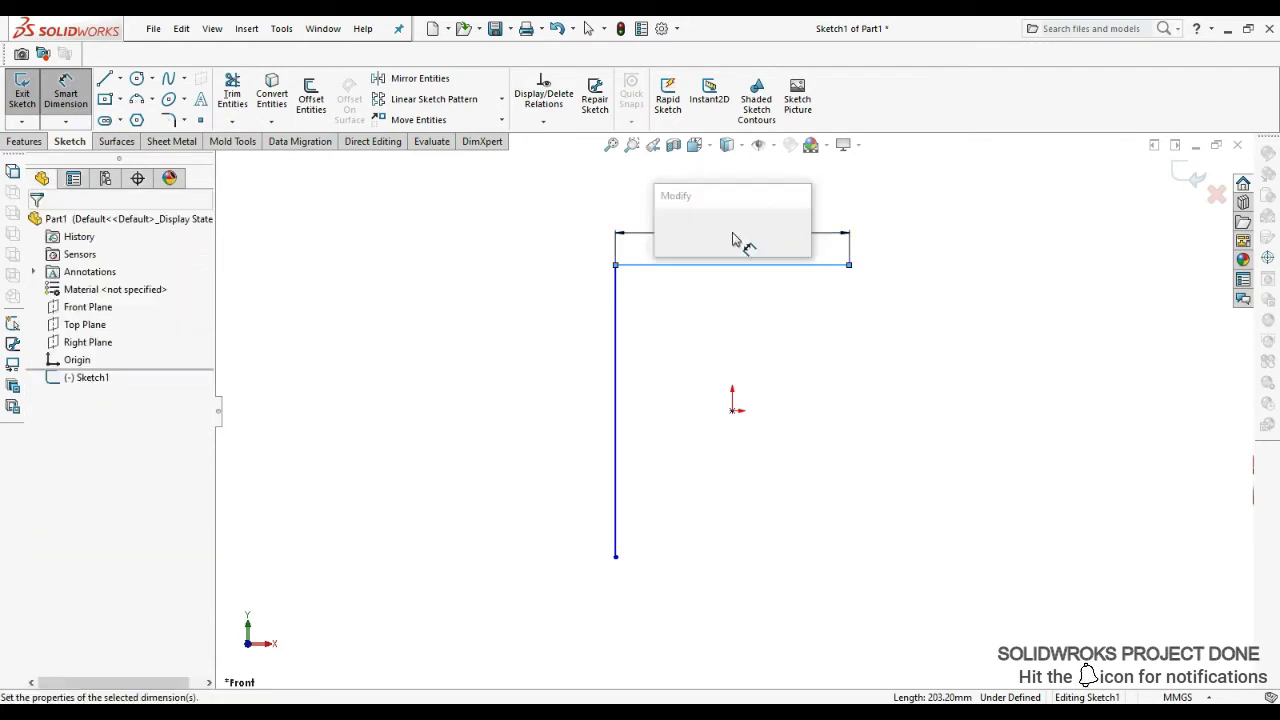
{"action": "type", "text": "10in"}
{"action": "key", "text": "Return"}
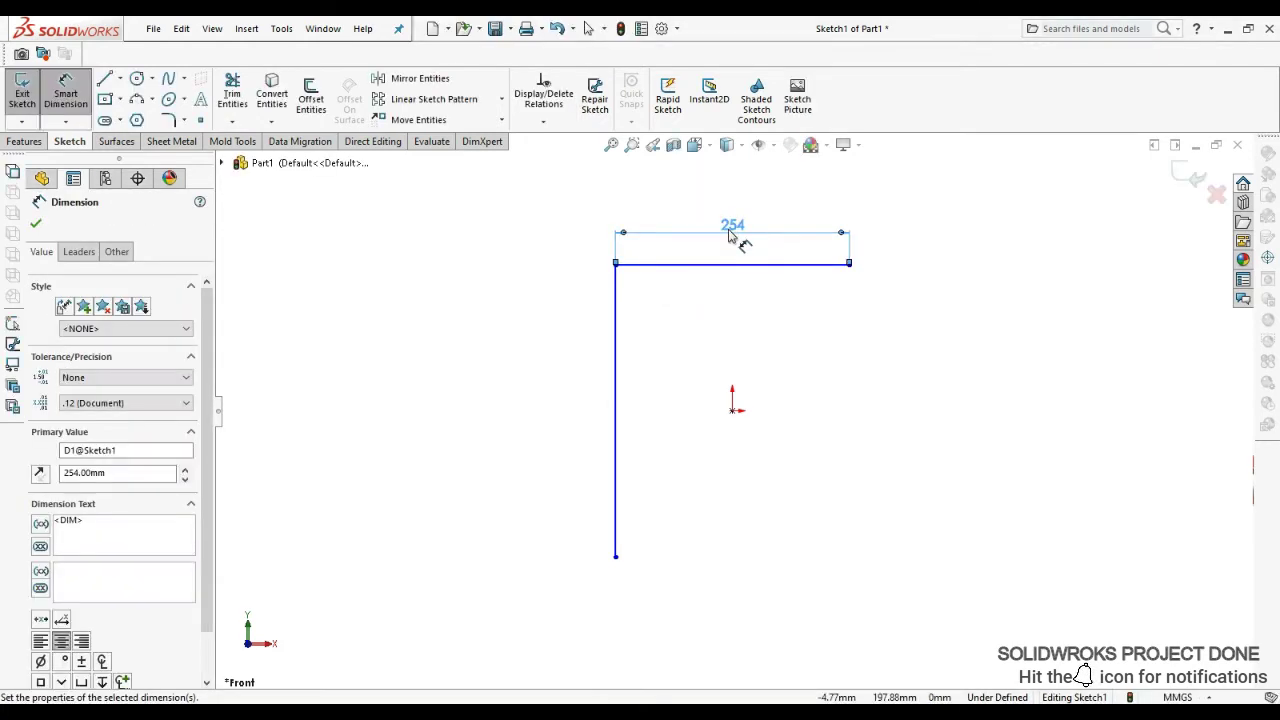
{"action": "left_click", "coordinate": [616, 310]}
{"action": "left_click", "coordinate": [540, 400]}
{"action": "type", "text": "8"}
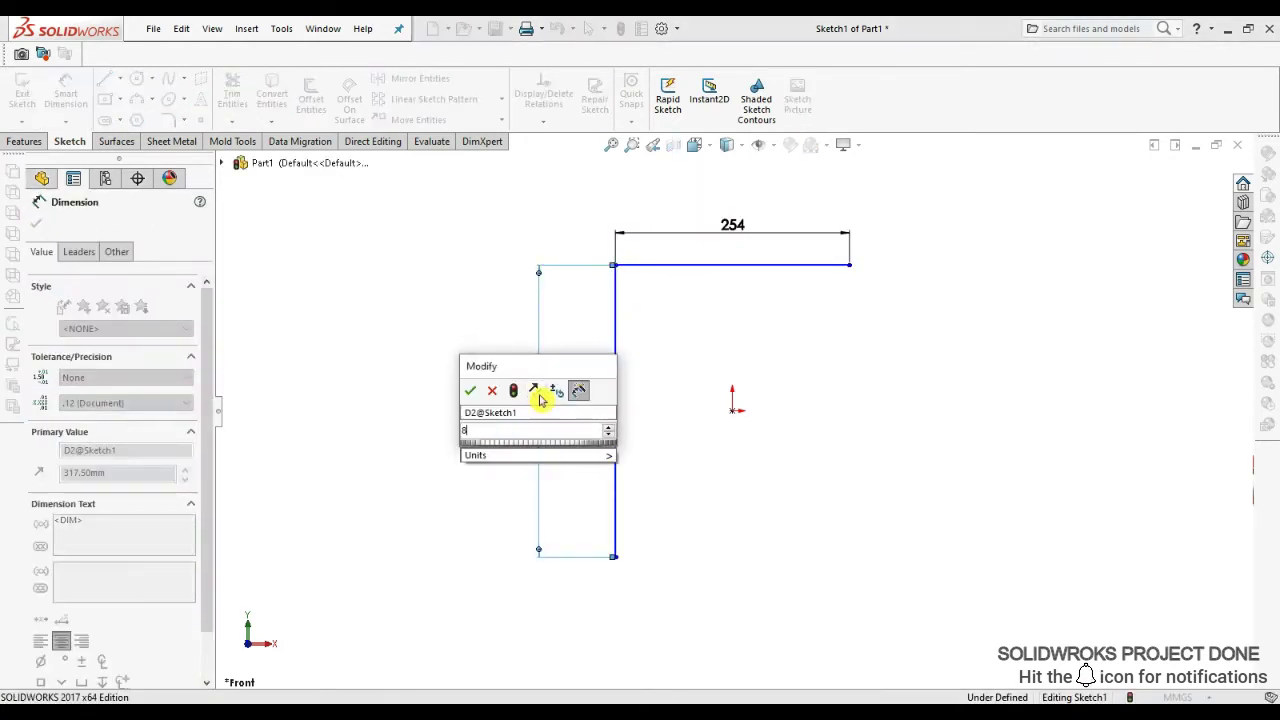
{"action": "key", "text": "Return"}
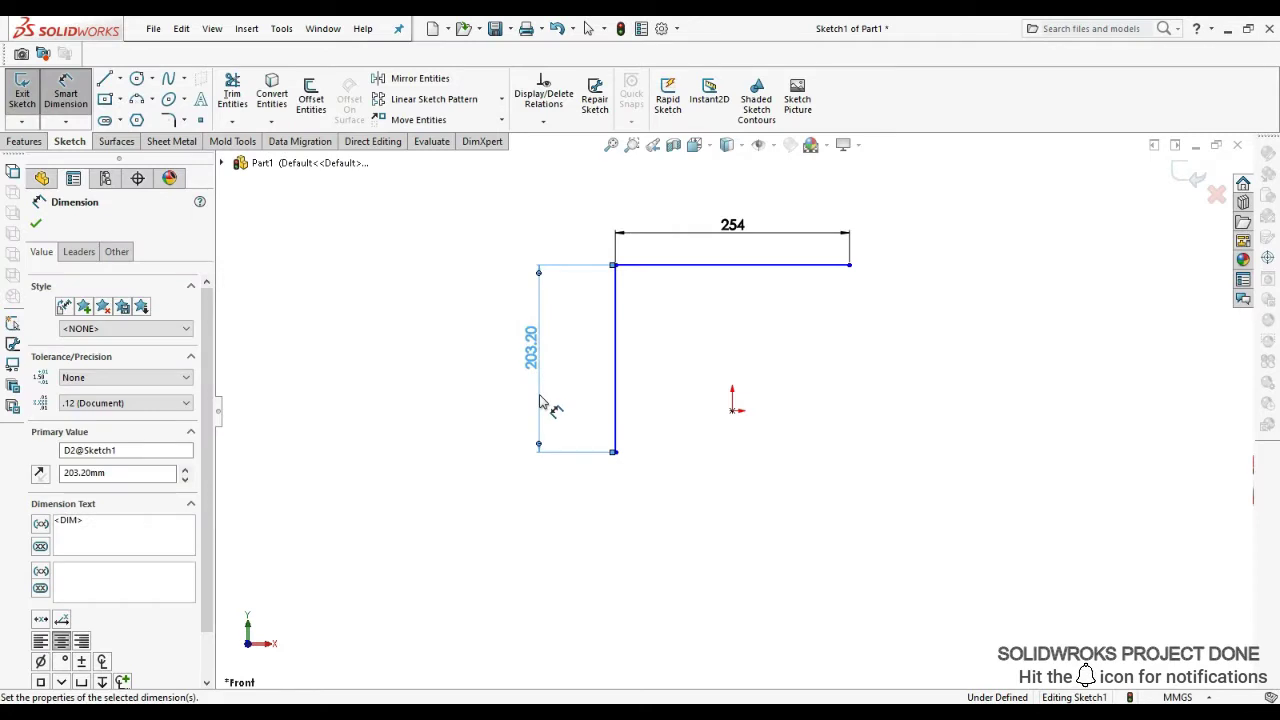
{"action": "scroll", "coordinate": [680, 265], "scroll_direction": "up", "scroll_amount": 3}
{"action": "key", "text": "Escape"}
{"action": "left_click", "coordinate": [680, 267]}
- Round the L's corner with an R10 sketch fillet
{"action": "left_click", "coordinate": [170, 120]}
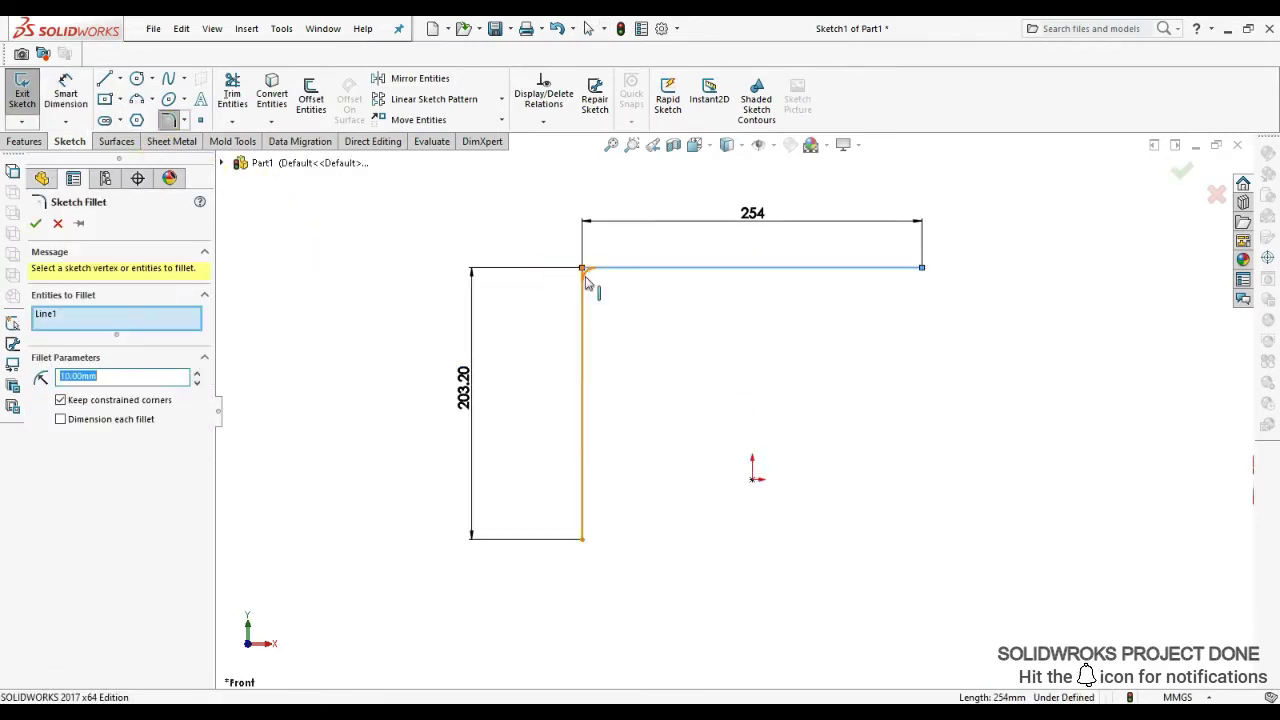
{"action": "left_click", "coordinate": [583, 269]}
{"action": "key", "text": "Return"}
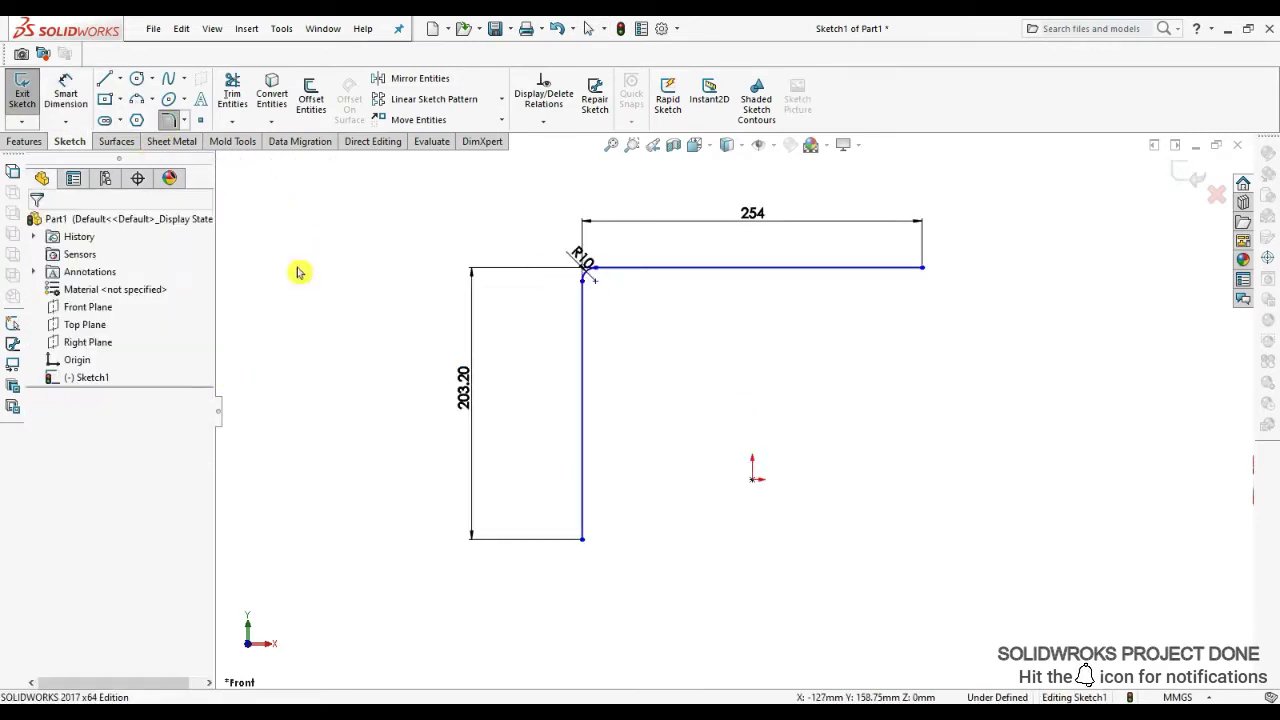
{"action": "left_click", "coordinate": [766, 443]}
{"action": "scroll", "coordinate": [600, 300], "scroll_direction": "up", "scroll_amount": 2}
- Offset the L's connected lines 6 mm to the reversed side
{"action": "left_click", "coordinate": [311, 98]}
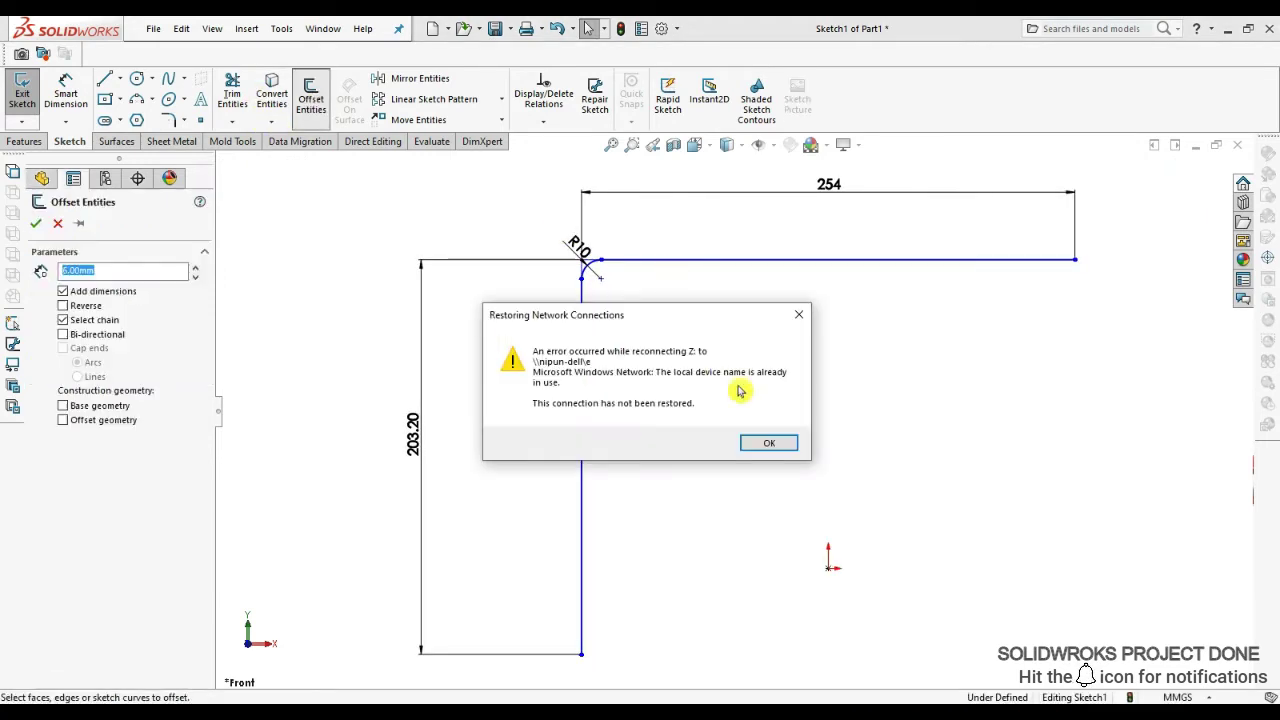
{"action": "left_click", "coordinate": [766, 445]}
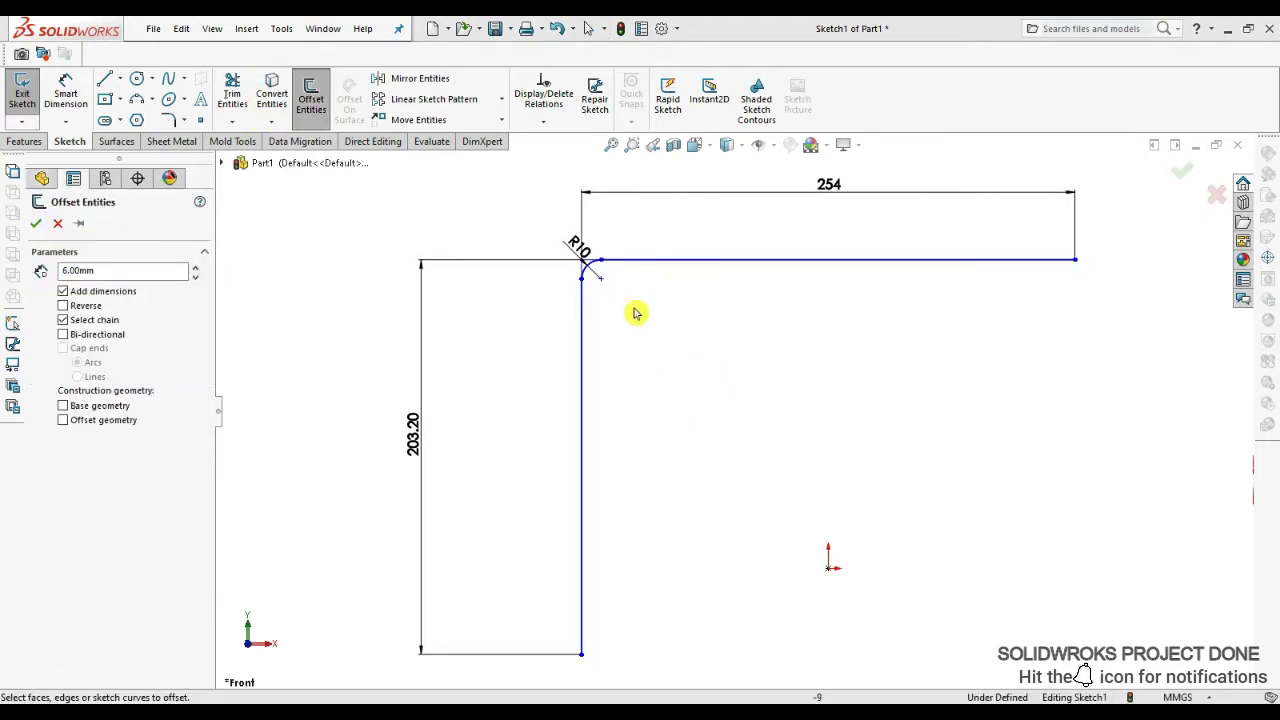
{"action": "left_click", "coordinate": [657, 261]}
{"action": "left_click", "coordinate": [78, 305]}
{"action": "left_click", "coordinate": [37, 228]}
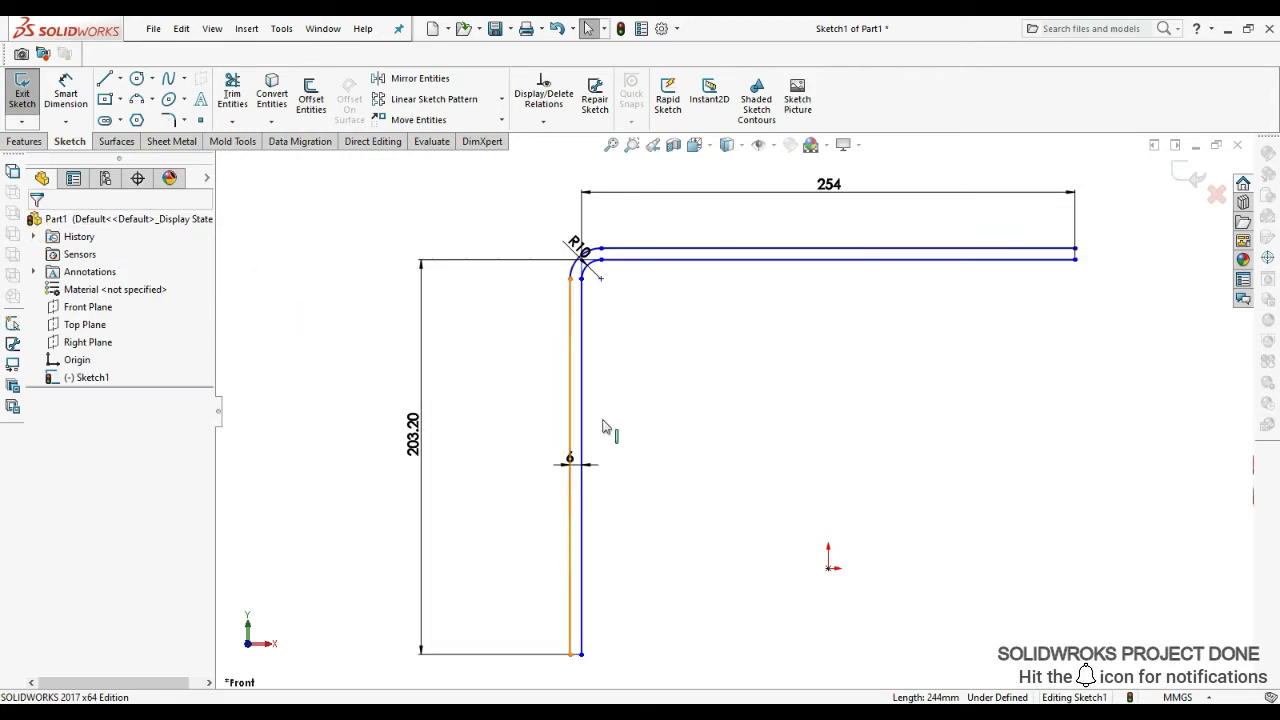
{"action": "key", "text": "f"}
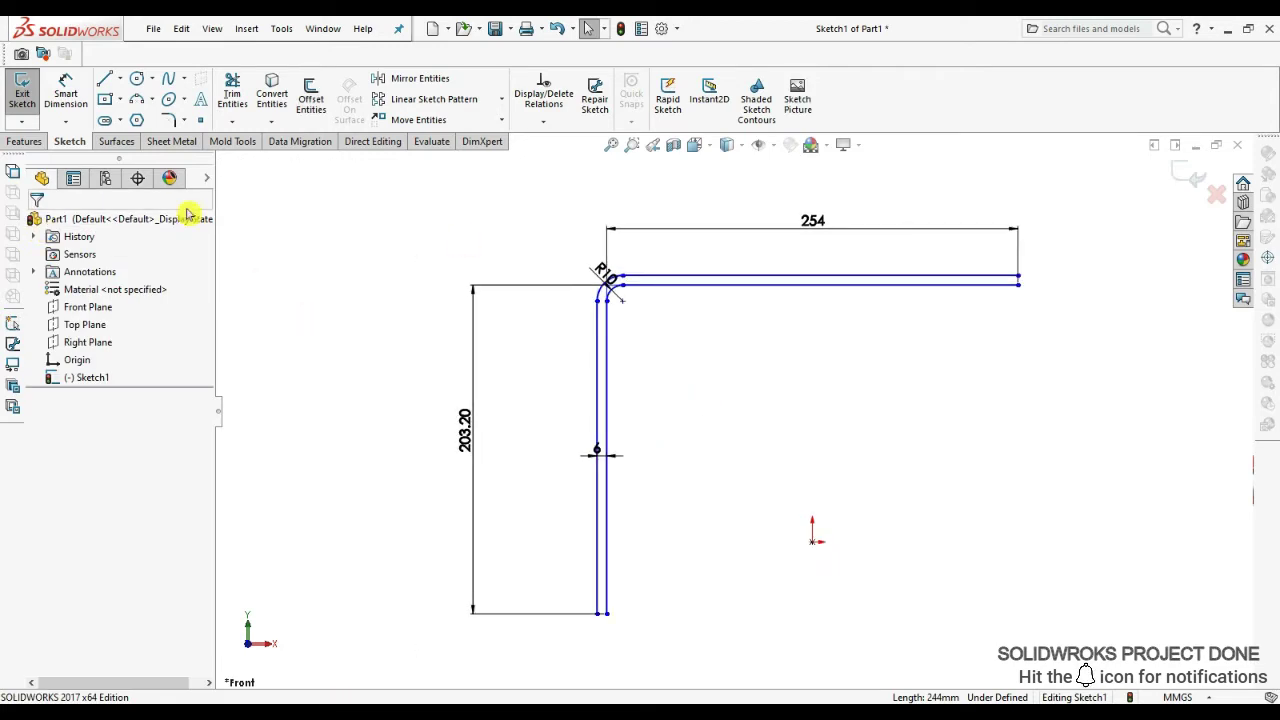
- Close the bottom and right-hand ends of the offset outline with short lines
{"action": "key", "text": "l"}
{"action": "left_click_drag", "start_coordinate": [606, 613], "coordinate": [598, 613]}
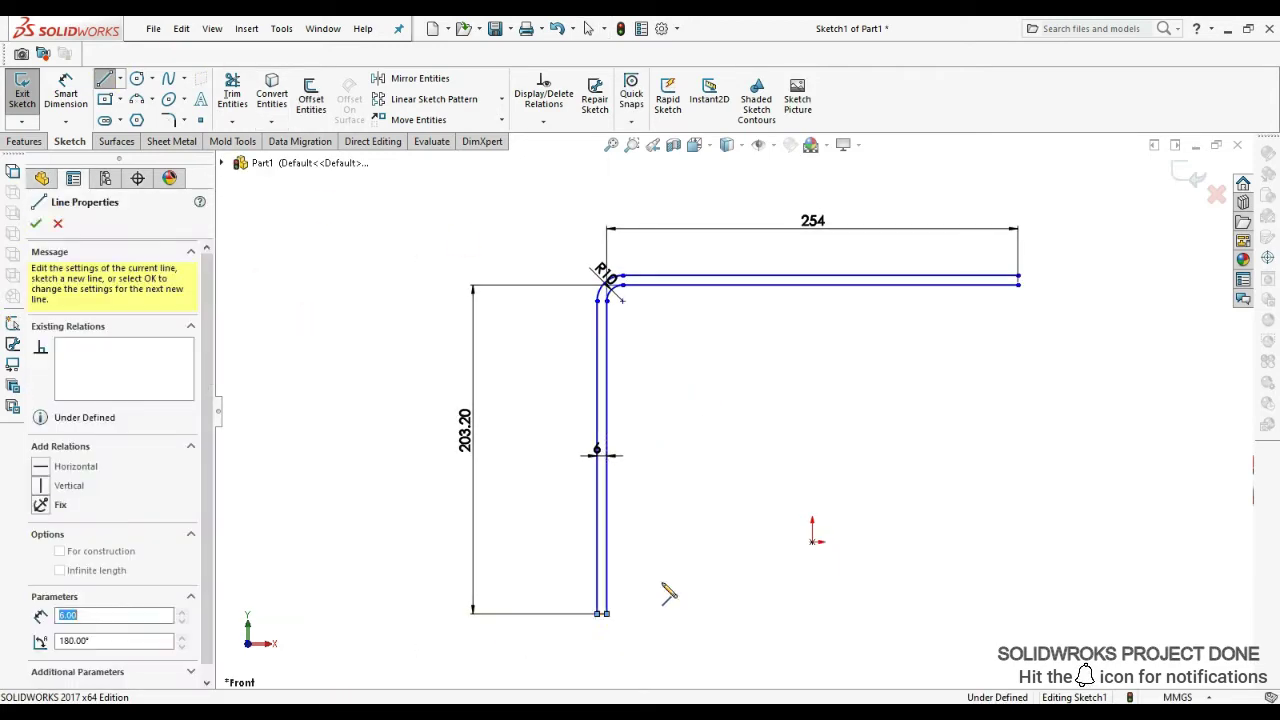
{"action": "left_click_drag", "start_coordinate": [1019, 277], "coordinate": [1017, 286]}
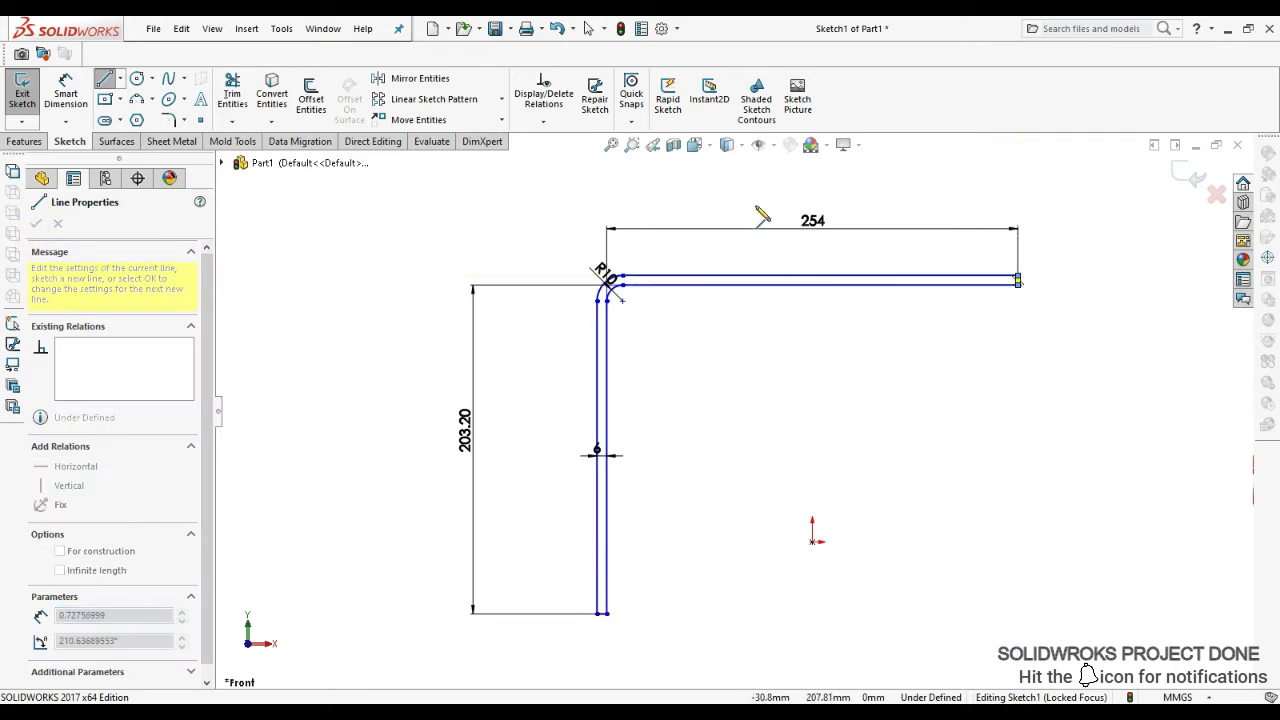
{"action": "key", "text": "Escape"}
{"action": "left_click", "coordinate": [25, 141]}
- Extrude the L profile Mid Plane with a 1 in depth, then orbit to inspect it
{"action": "left_click", "coordinate": [28, 98]}
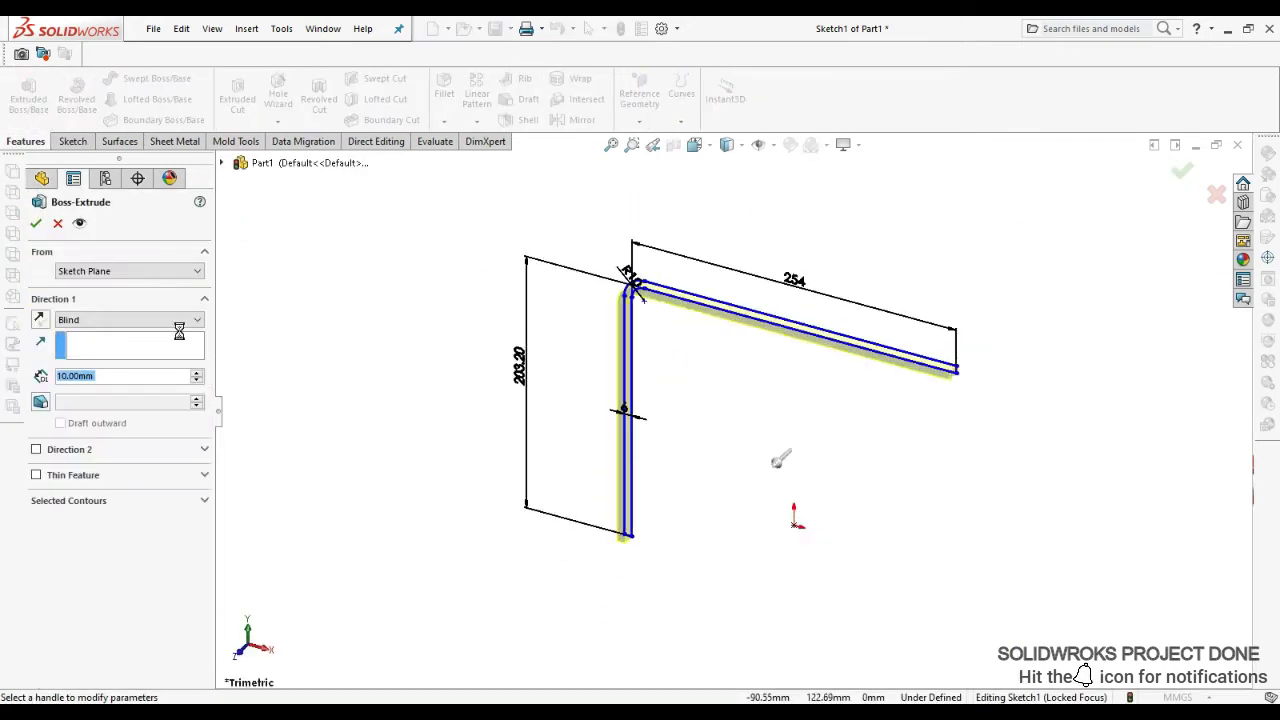
{"action": "left_click", "coordinate": [108, 320]}
{"action": "left_click", "coordinate": [104, 388]}
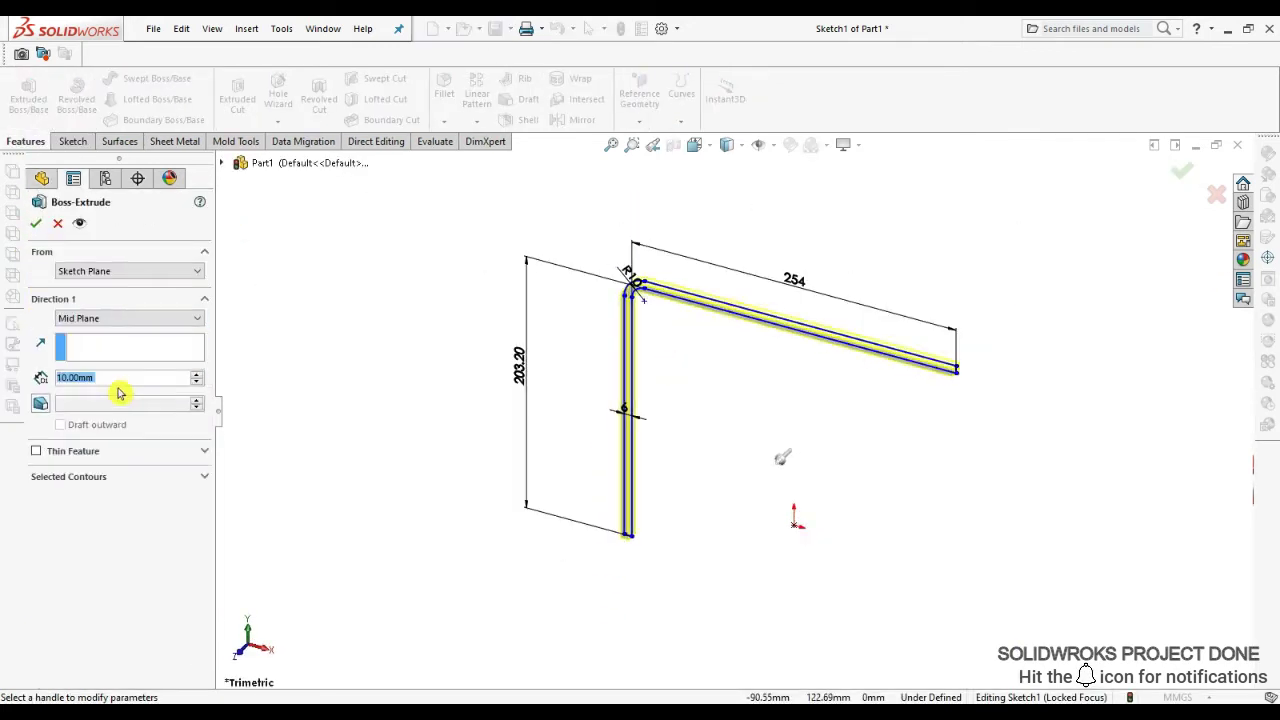
{"action": "type", "text": "1in"}
{"action": "key", "text": "Return"}
{"action": "key", "text": "Return"}
{"action": "mouse_move", "coordinate": [495, 443]}
{"action": "middle_mouse_down"}
{"action": "mouse_move", "coordinate": [594, 314]}
{"action": "mouse_move", "coordinate": [663, 343]}
{"action": "mouse_move", "coordinate": [794, 251]}
{"action": "mouse_move", "coordinate": [581, 265]}
{"action": "mouse_move", "coordinate": [829, 309]}
{"action": "middle_mouse_up"}
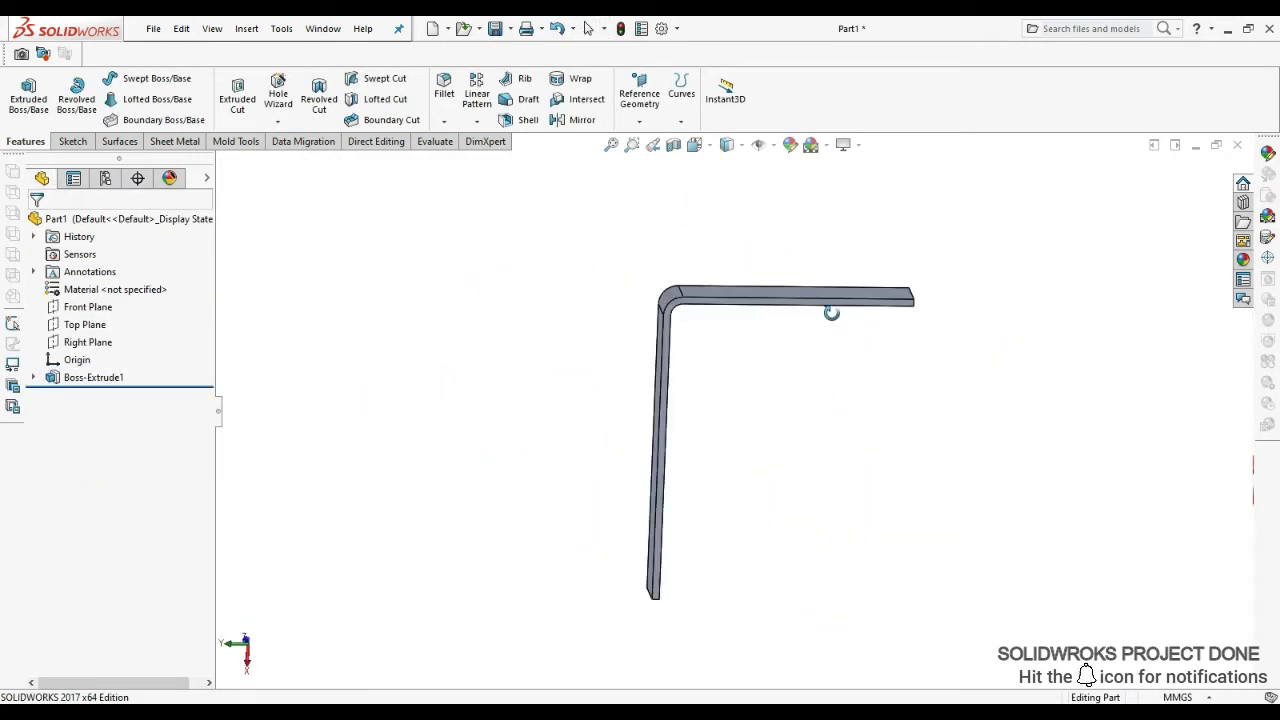
{"action": "key", "text": "space"}
{"action": "key", "text": "Escape"}
{"action": "mouse_move", "coordinate": [329, 343]}
{"action": "middle_mouse_down"}
{"action": "mouse_move", "coordinate": [651, 400]}
{"action": "mouse_move", "coordinate": [690, 395]}
{"action": "middle_mouse_up"}
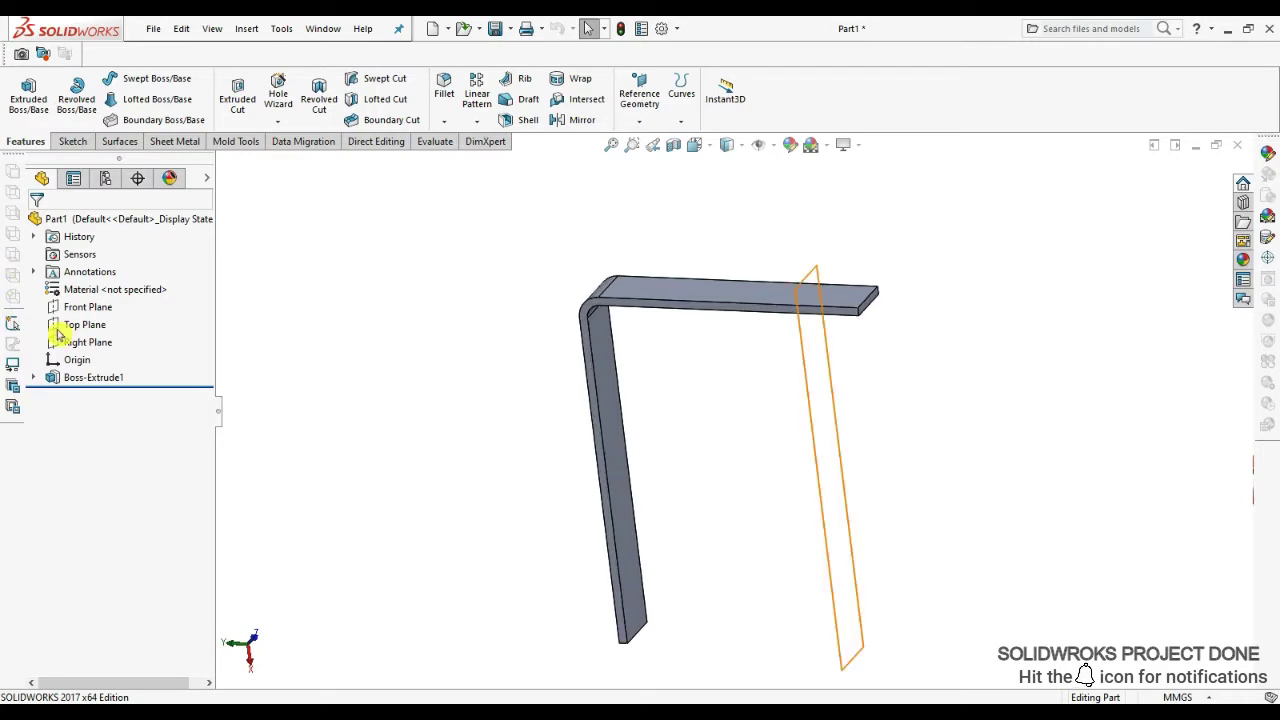
- Start a sketch normal to the Front Plane and insert the bracket image from Downloads
{"action": "left_click", "coordinate": [88, 307]}
{"action": "left_click", "coordinate": [88, 288]}
{"action": "middle_click_drag", "start_coordinate": [830, 345], "coordinate": [791, 423]}
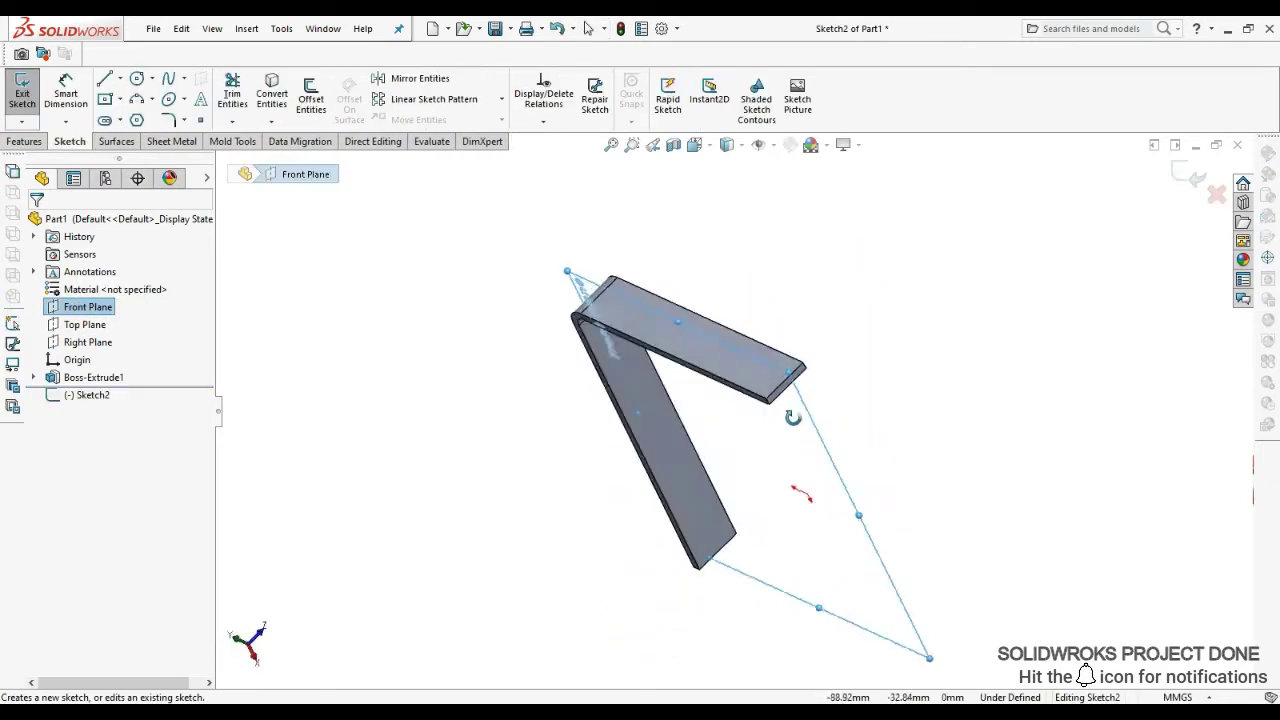
{"action": "key", "text": "space"}
{"action": "left_click", "coordinate": [570, 480]}
{"action": "left_click", "coordinate": [799, 115]}
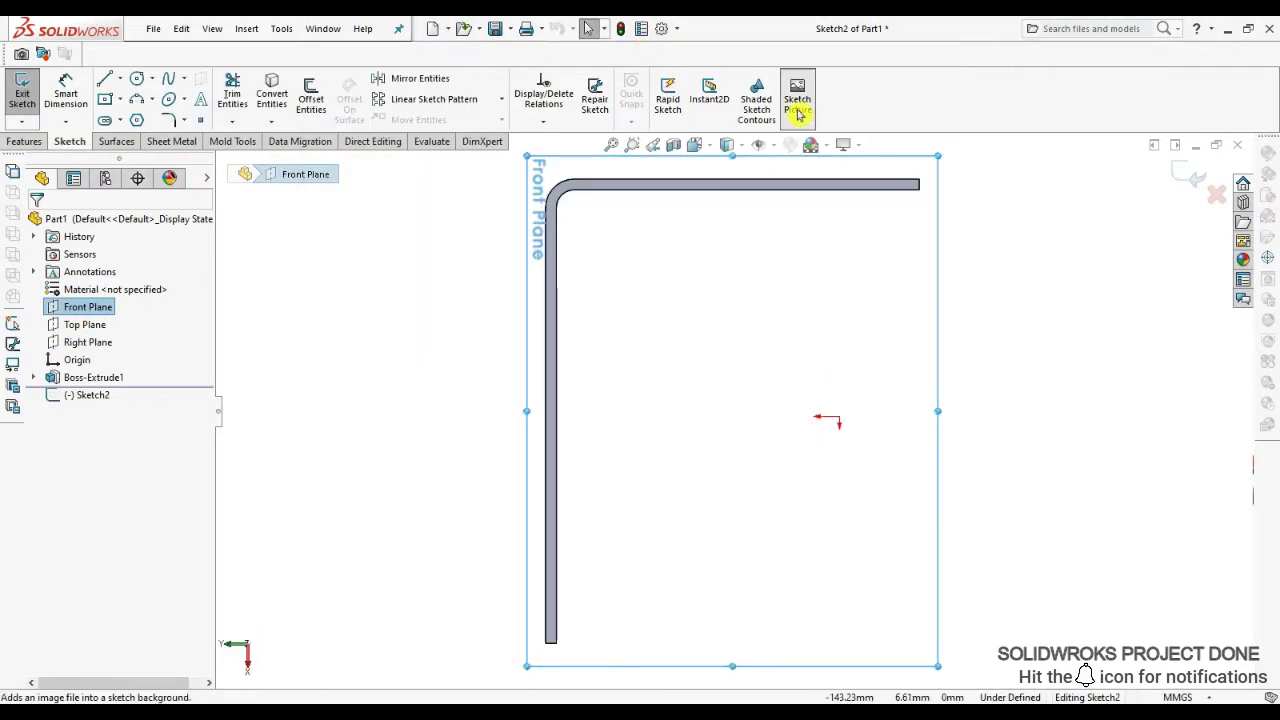
{"action": "left_click", "coordinate": [70, 327]}
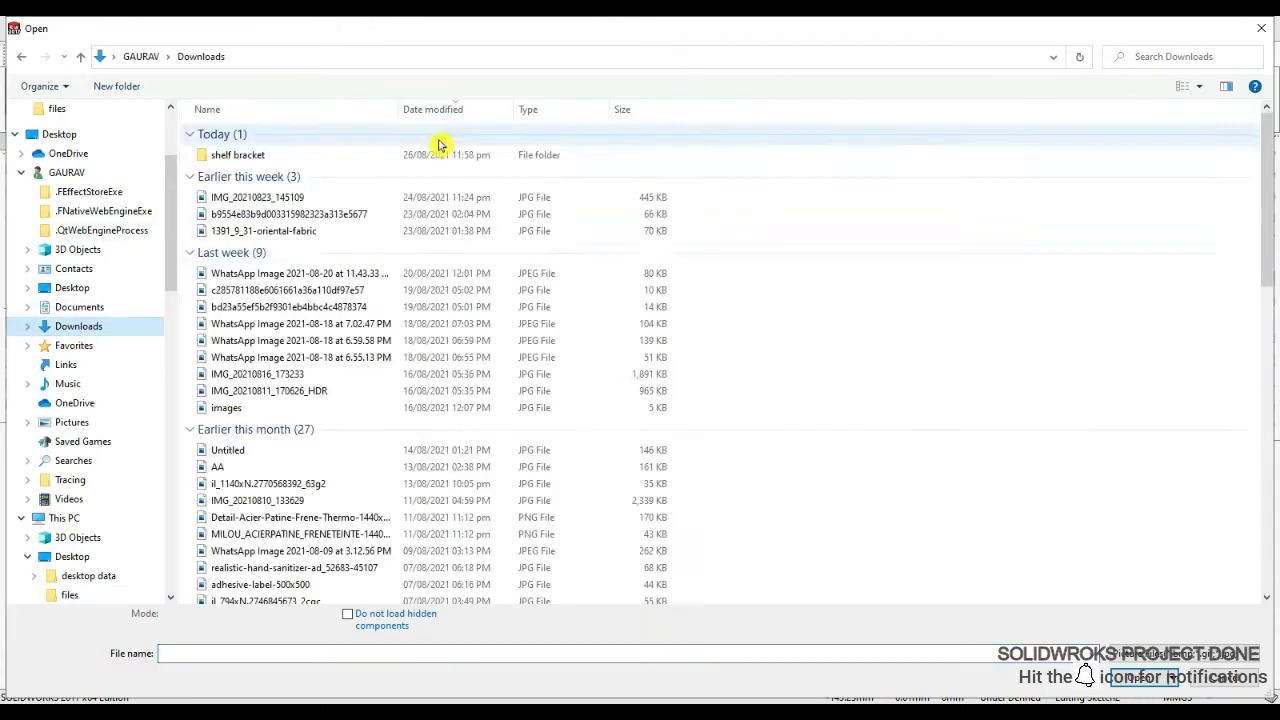
{"action": "double_click", "coordinate": [235, 153]}
{"action": "left_click", "coordinate": [237, 157]}
{"action": "double_click", "coordinate": [237, 157]}
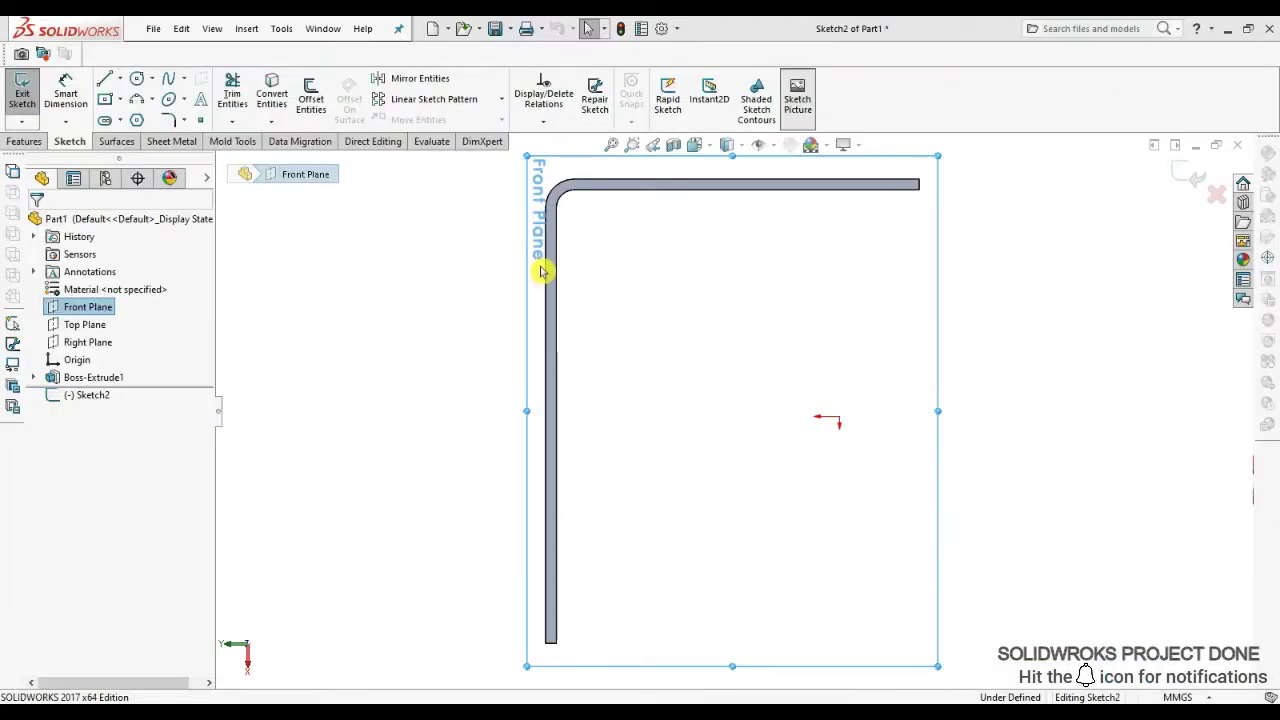
- Scale the bracket picture to about 202.83 × 206.79 mm and fit it in the L's corner
{"action": "scroll", "coordinate": [754, 466], "scroll_direction": "down", "scroll_amount": 2}
{"action": "scroll", "coordinate": [754, 466], "scroll_direction": "up", "scroll_amount": 5}
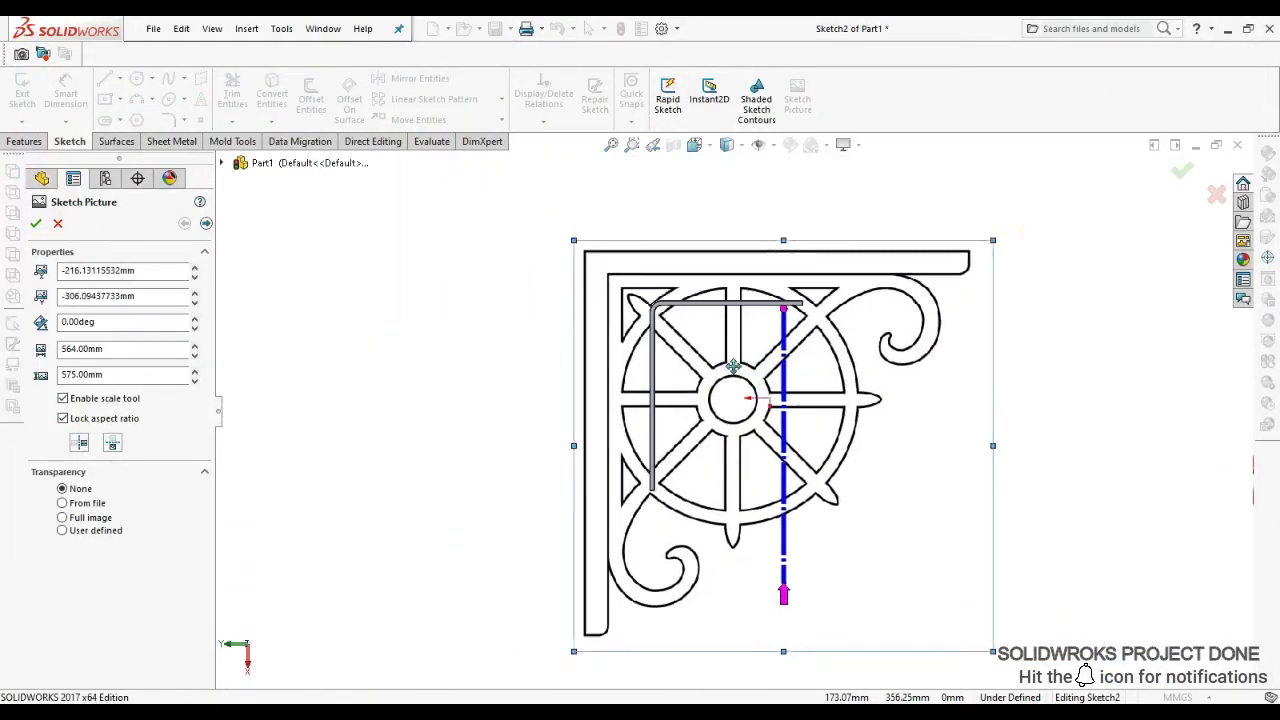
{"action": "left_click_drag", "start_coordinate": [993, 240], "coordinate": [771, 443]}
{"action": "left_click_drag", "start_coordinate": [685, 546], "coordinate": [762, 367]}
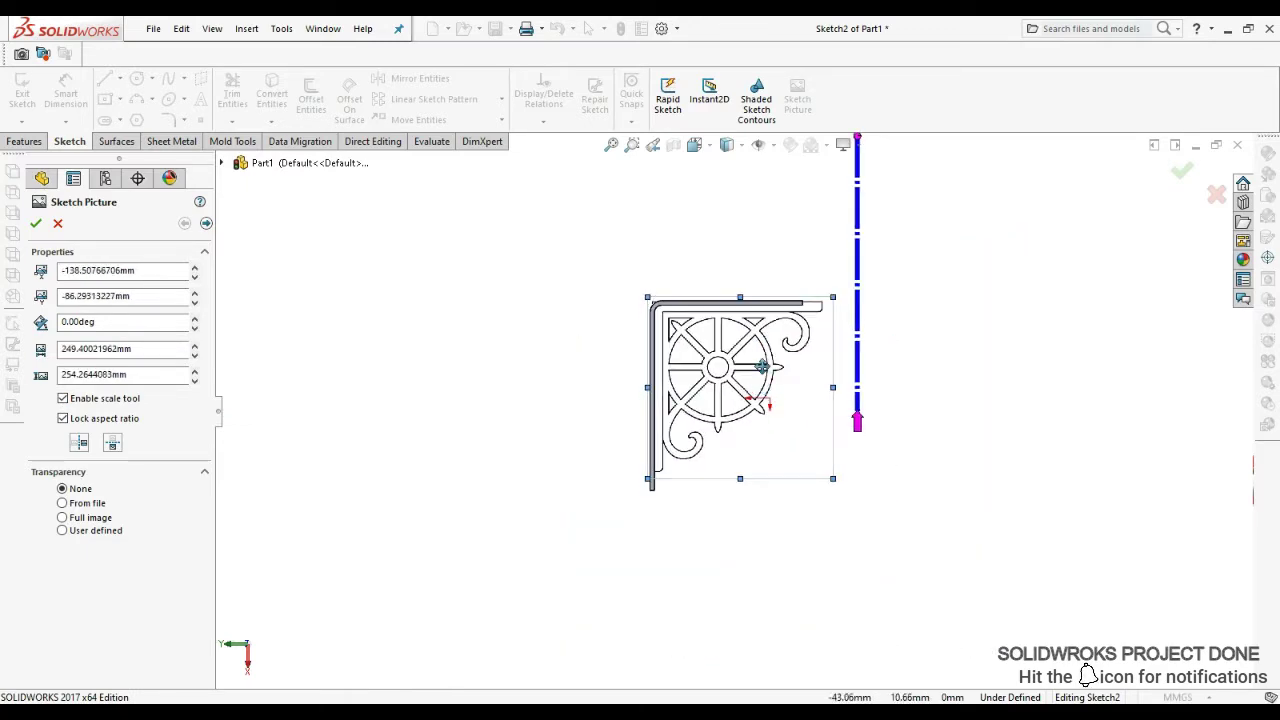
{"action": "scroll", "coordinate": [762, 367], "scroll_direction": "down", "scroll_amount": 3}
{"action": "left_click_drag", "start_coordinate": [886, 234], "coordinate": [819, 300]}
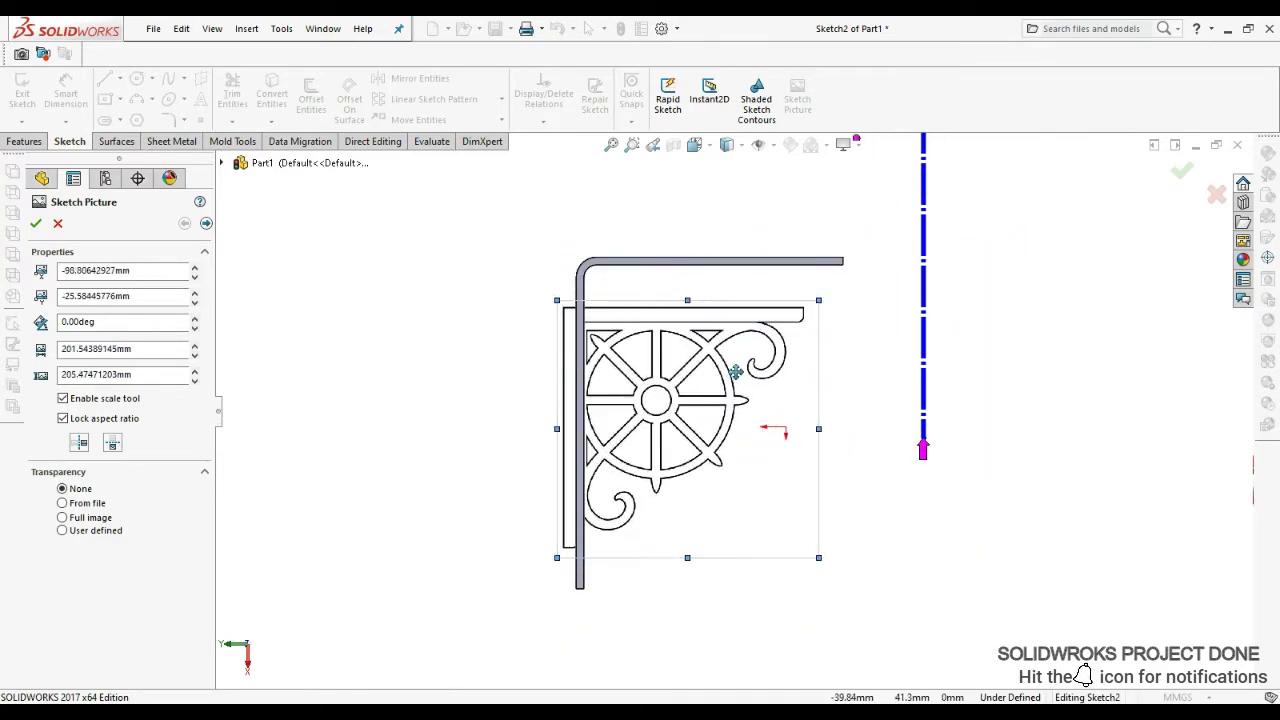
{"action": "left_click_drag", "start_coordinate": [735, 372], "coordinate": [738, 319]}
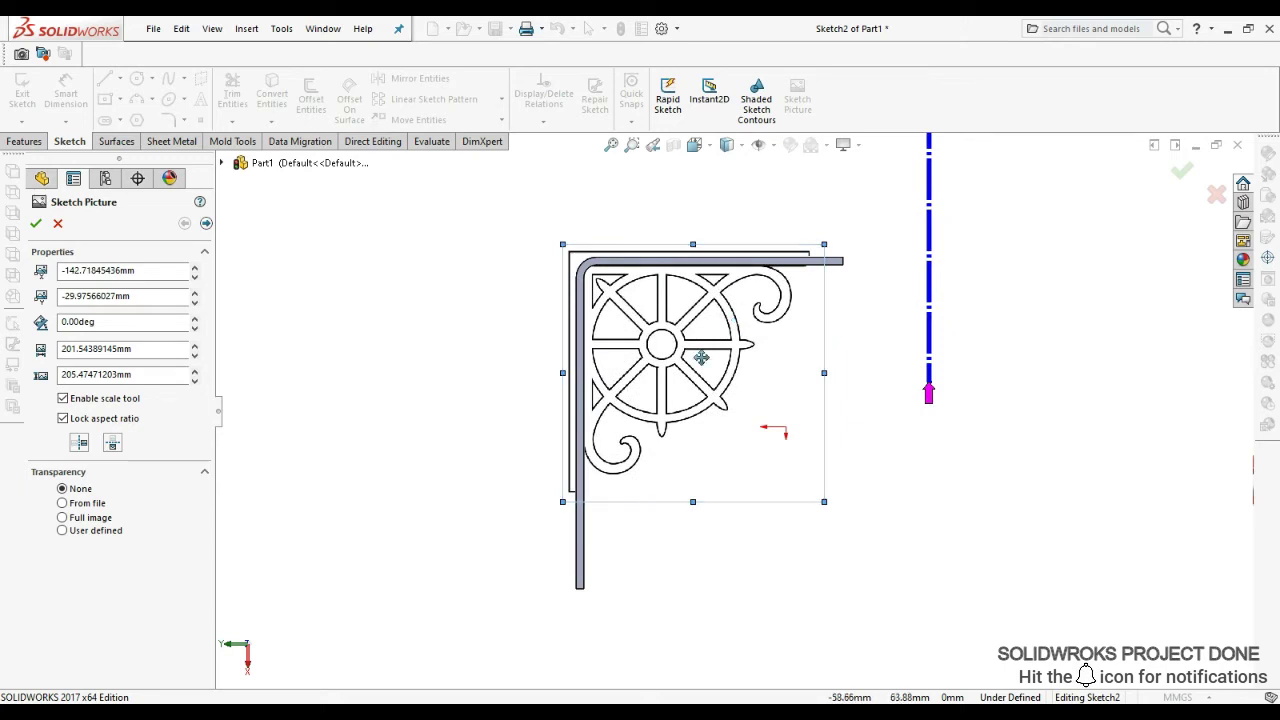
{"action": "left_click_drag", "start_coordinate": [827, 488], "coordinate": [830, 491]}
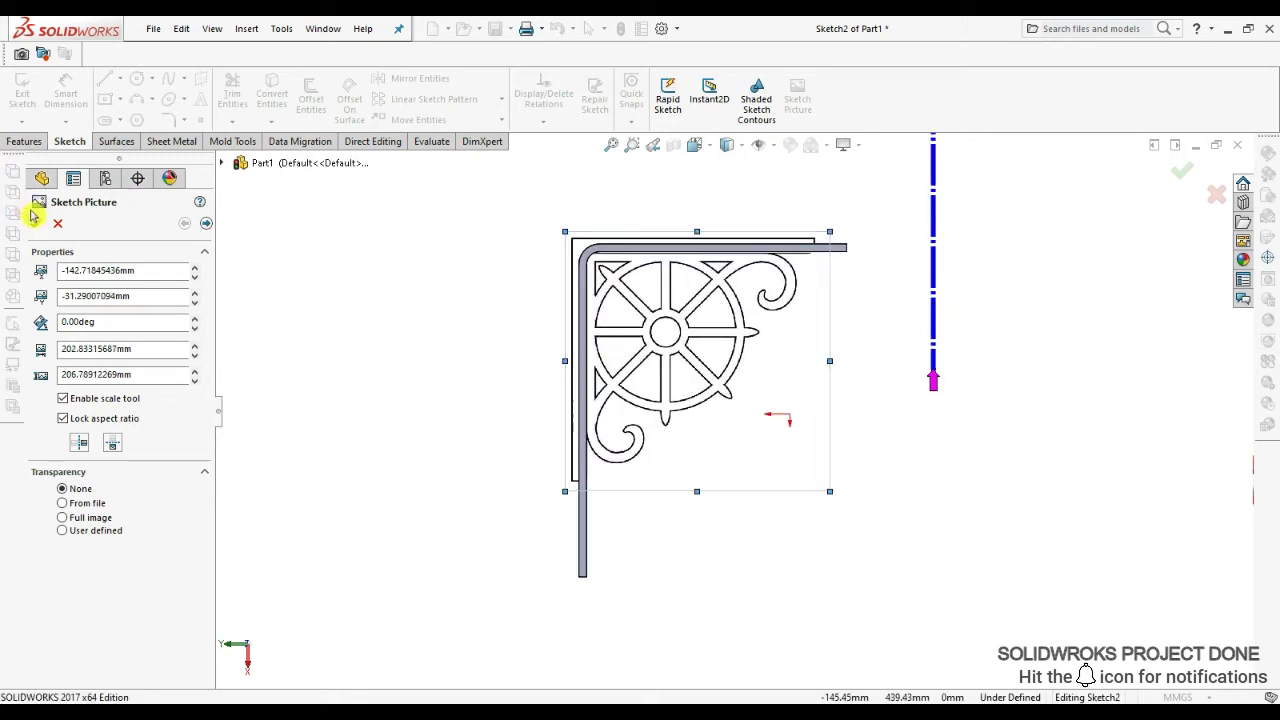
{"action": "left_click", "coordinate": [37, 222]}
{"action": "left_click", "coordinate": [104, 78]}
{"action": "scroll", "coordinate": [920, 275], "scroll_direction": "down", "scroll_amount": 3}
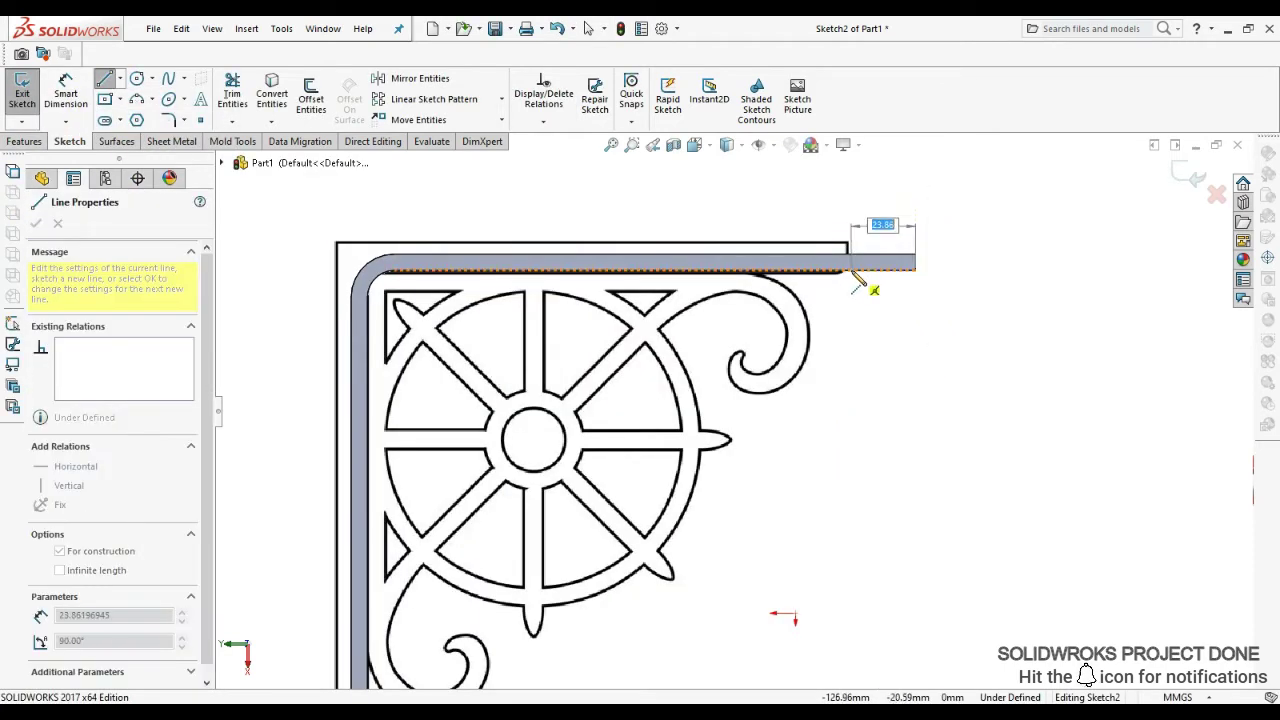
- Add a construction line on the top edge and resize the picture to about 204.55 × 208.54 mm
{"action": "left_click", "coordinate": [812, 268]}
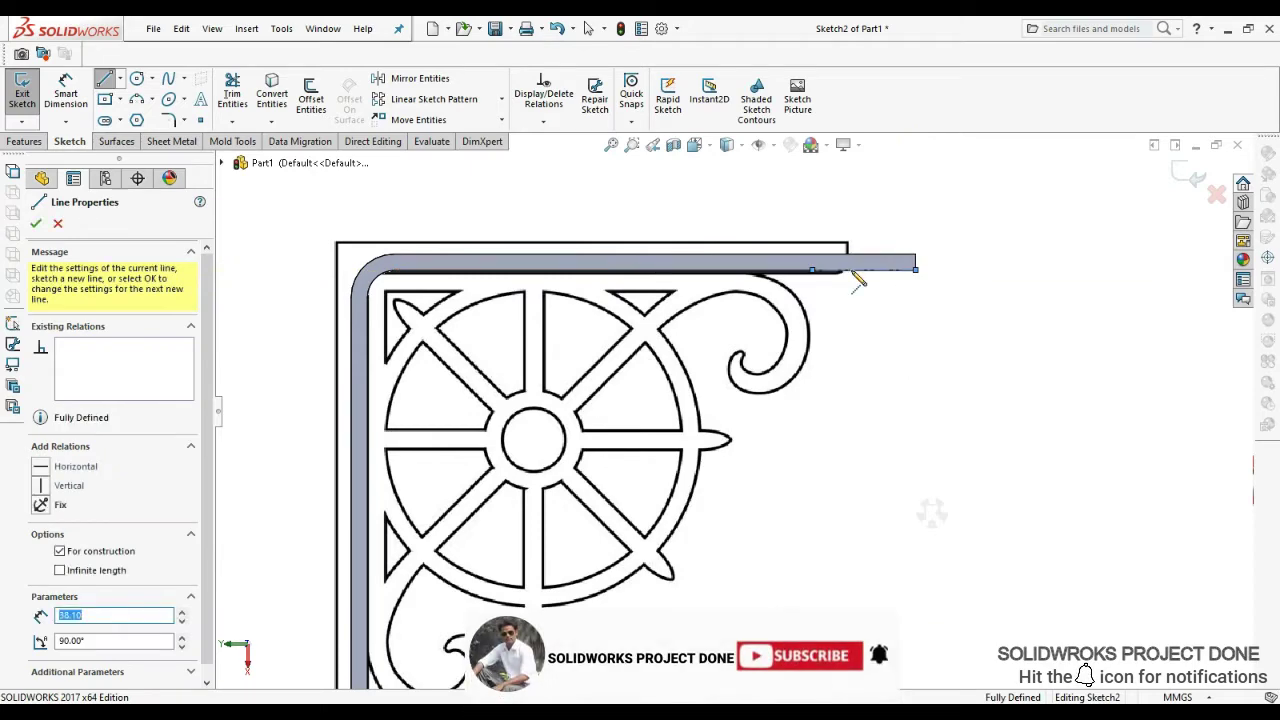
{"action": "key", "text": "Escape"}
{"action": "key", "text": "Escape"}
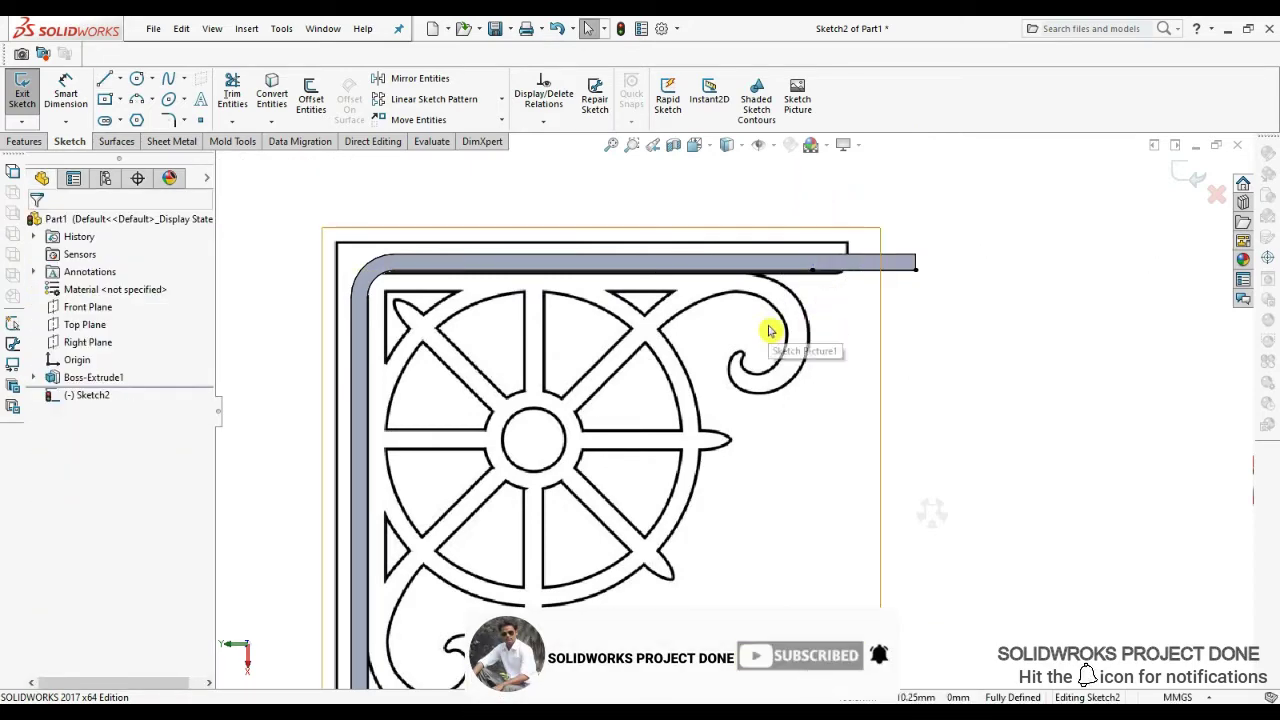
{"action": "left_click", "coordinate": [766, 330]}
{"action": "mouse_move", "coordinate": [829, 247]}
{"action": "left_mouse_down"}
{"action": "mouse_move", "coordinate": [821, 255]}
{"action": "mouse_move", "coordinate": [880, 230]}
{"action": "left_mouse_up"}
{"action": "scroll", "coordinate": [778, 342], "scroll_direction": "up", "scroll_amount": 3}
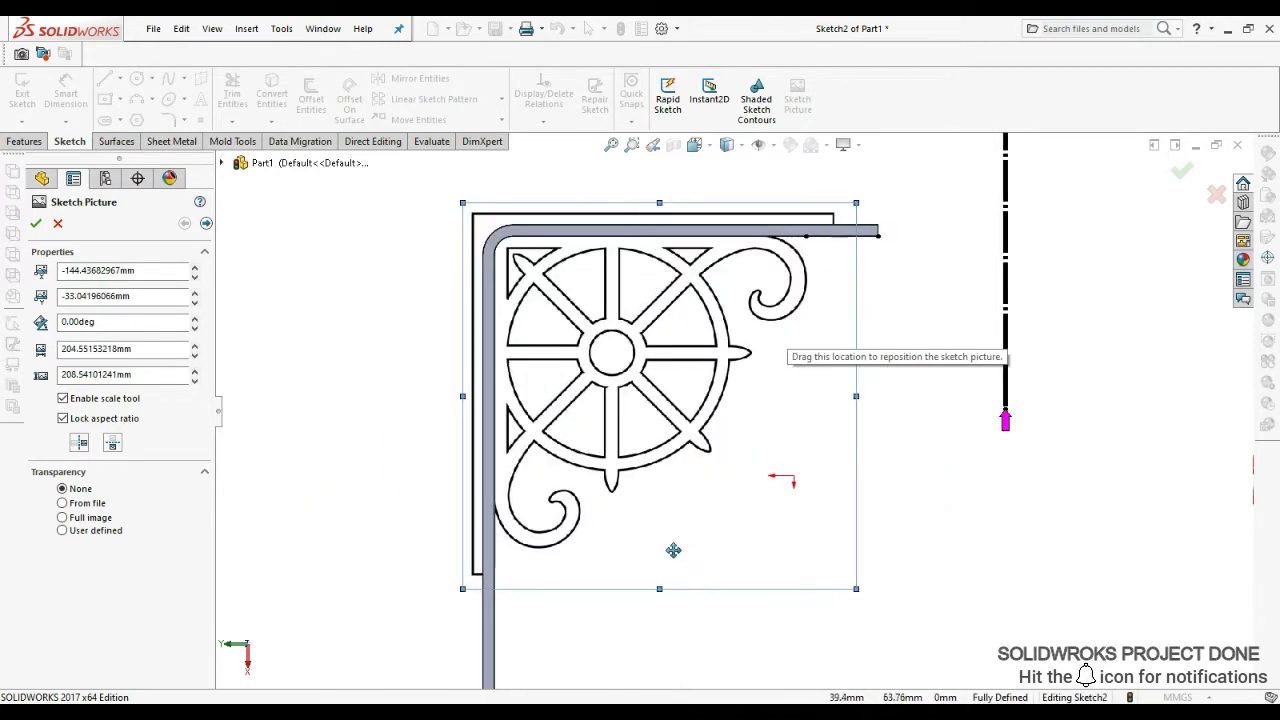
{"action": "left_click", "coordinate": [35, 223]}
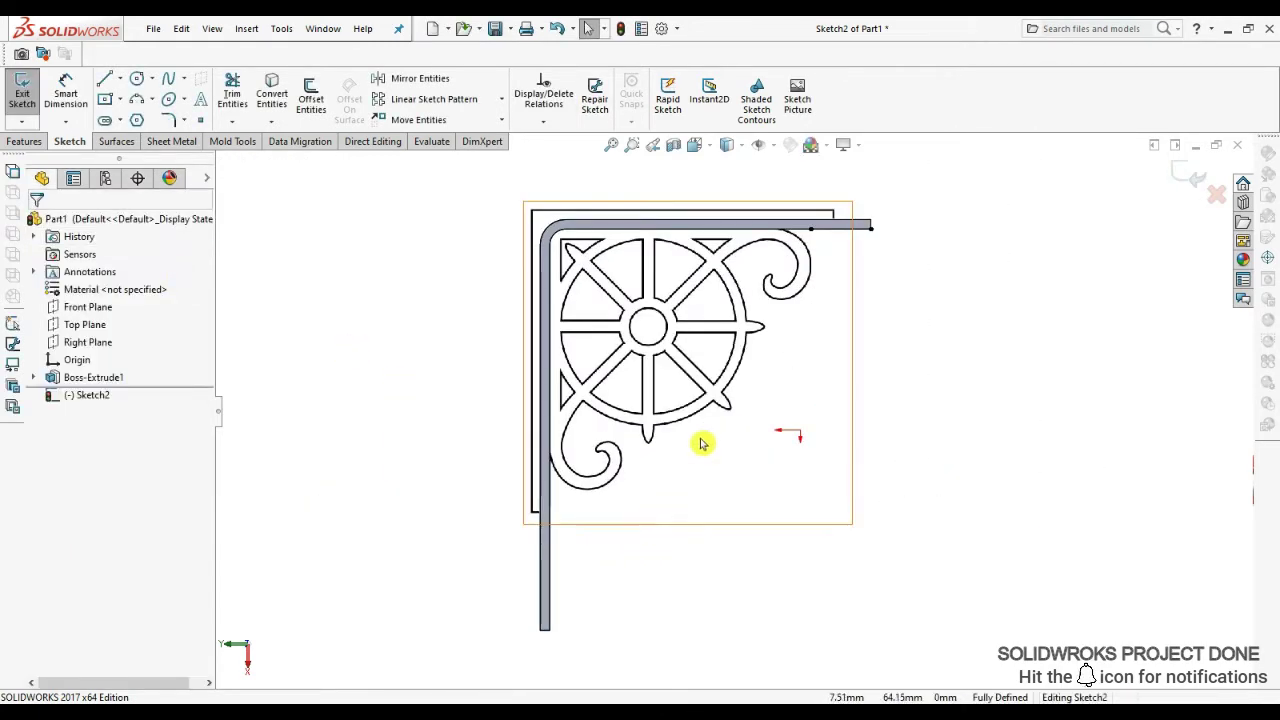
{"action": "scroll", "coordinate": [786, 357], "scroll_direction": "up", "scroll_amount": 2}
{"action": "scroll", "coordinate": [620, 460], "scroll_direction": "up", "scroll_amount": 1}
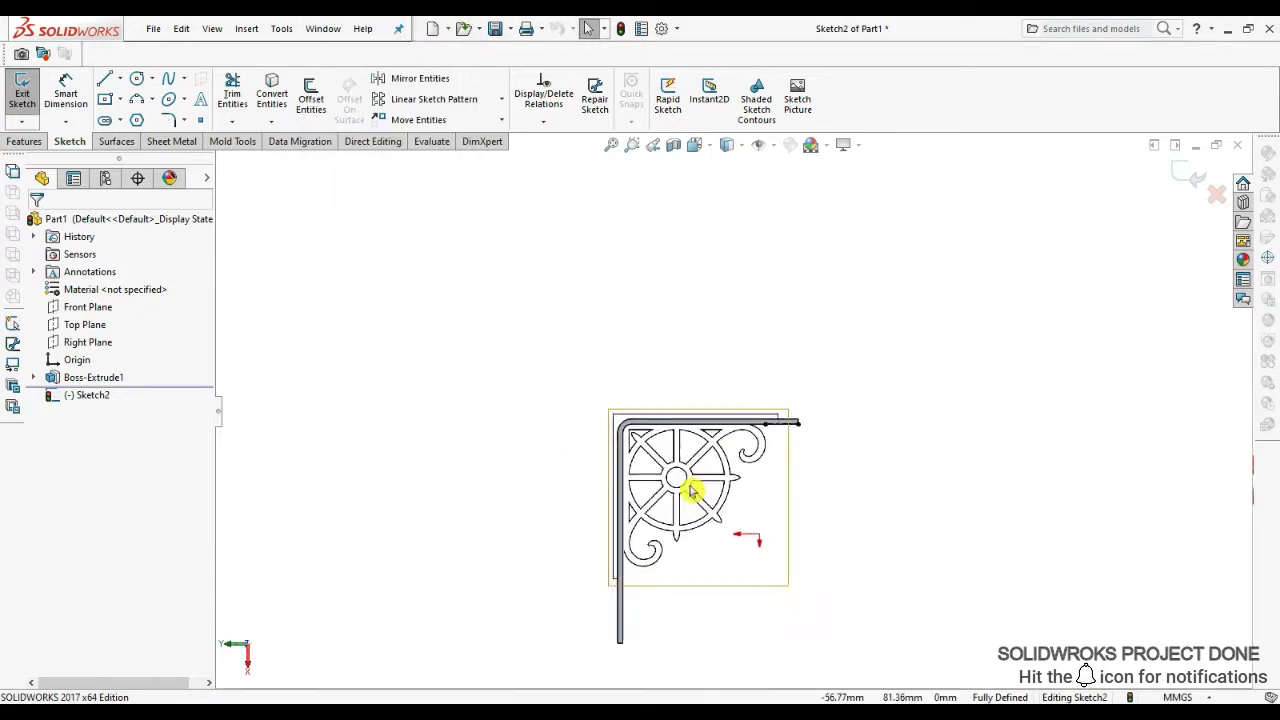
{"action": "scroll", "coordinate": [691, 490], "scroll_direction": "down", "scroll_amount": 3}
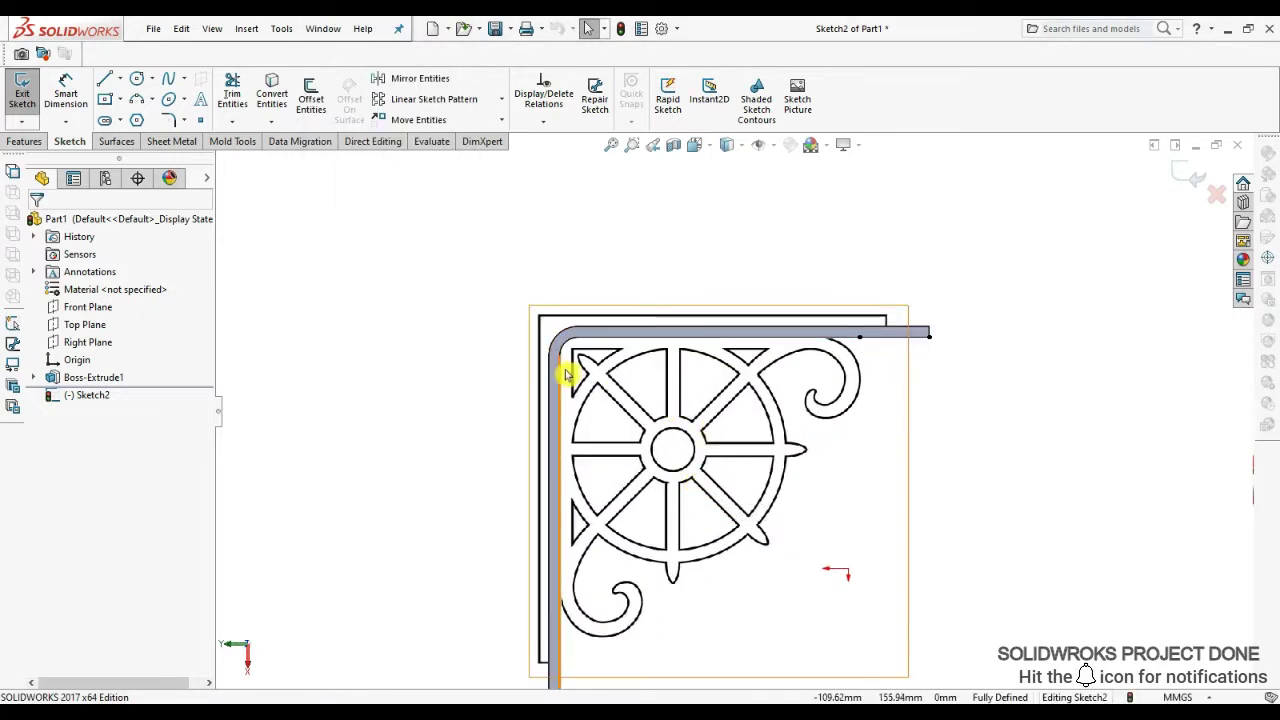
- Power-trim away the stray line stubs beside the bracket
{"action": "left_click", "coordinate": [232, 93]}
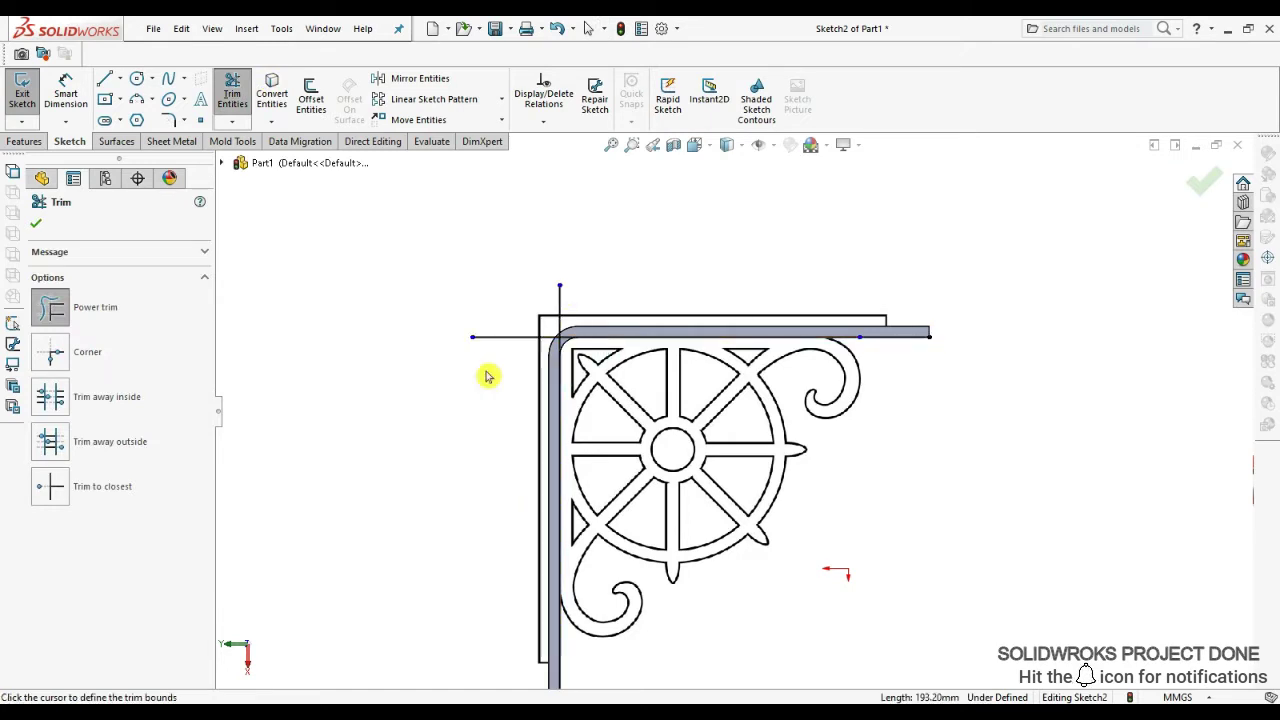
{"action": "left_click_drag", "start_coordinate": [487, 376], "coordinate": [290, 108]}
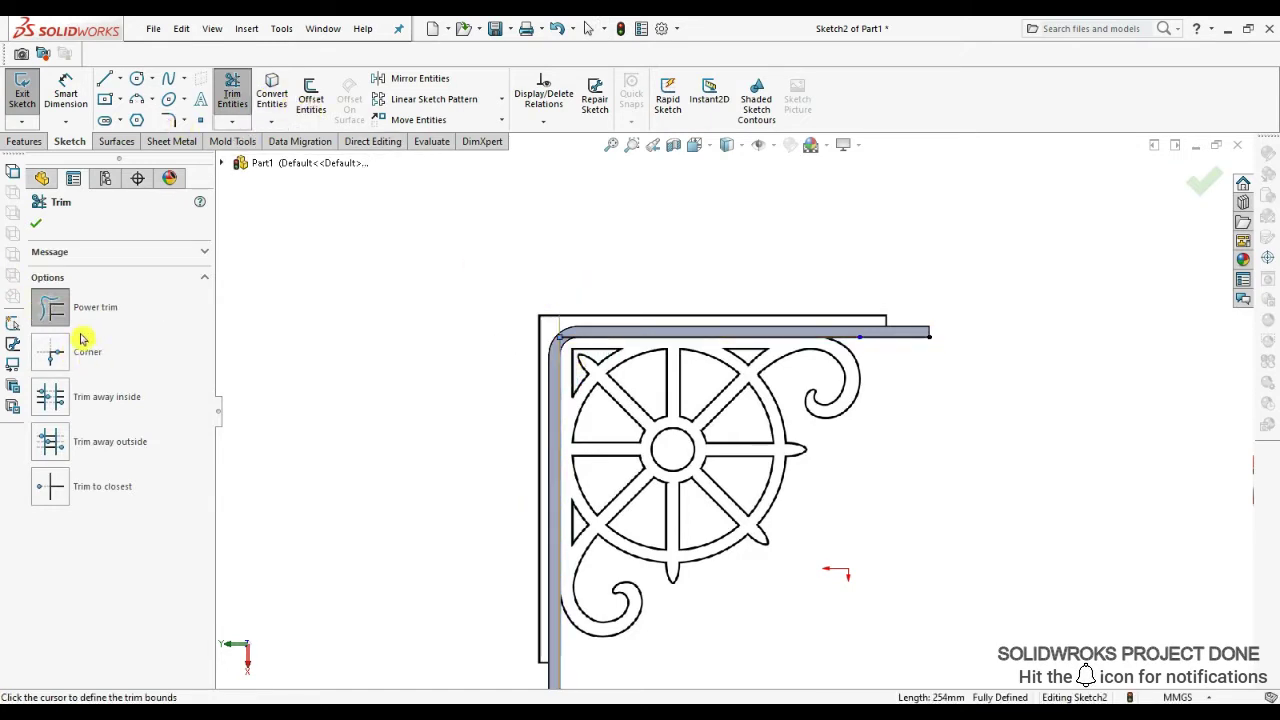
{"action": "left_click", "coordinate": [36, 223]}
- Offset the top-edge line to run just beneath the bracket's top arm
{"action": "left_click", "coordinate": [311, 104]}
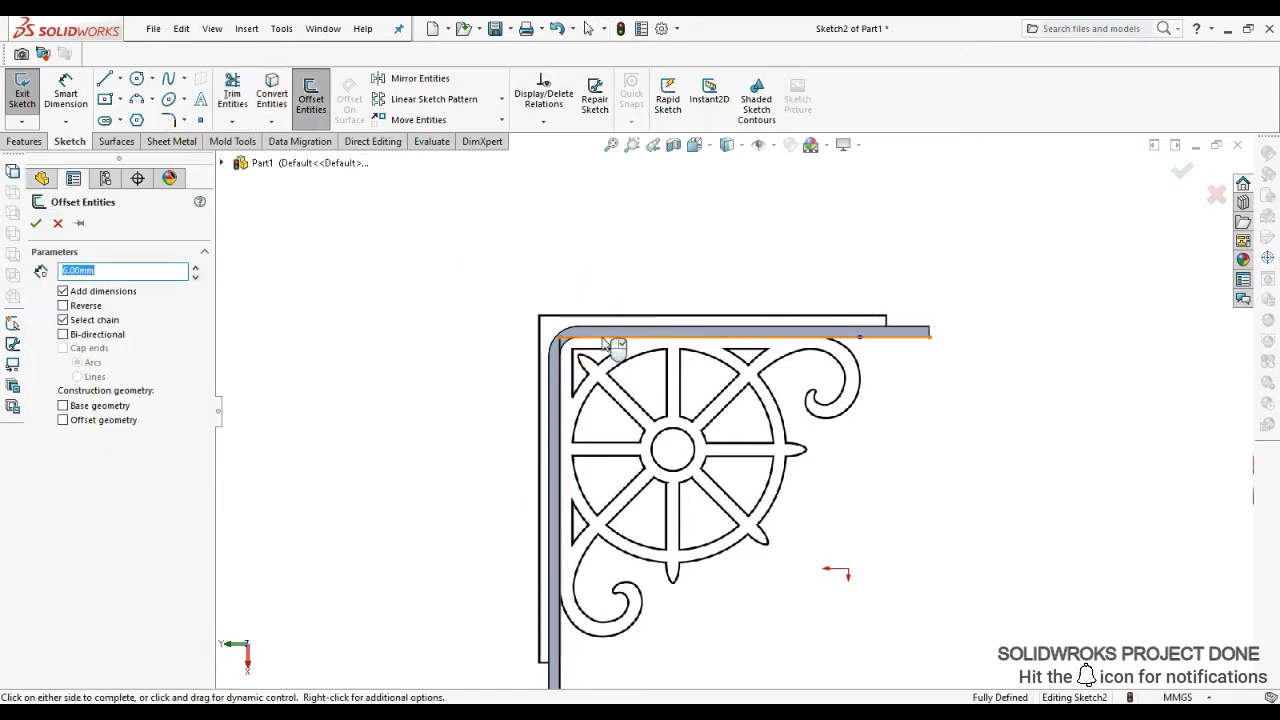
{"action": "left_click", "coordinate": [36, 223]}
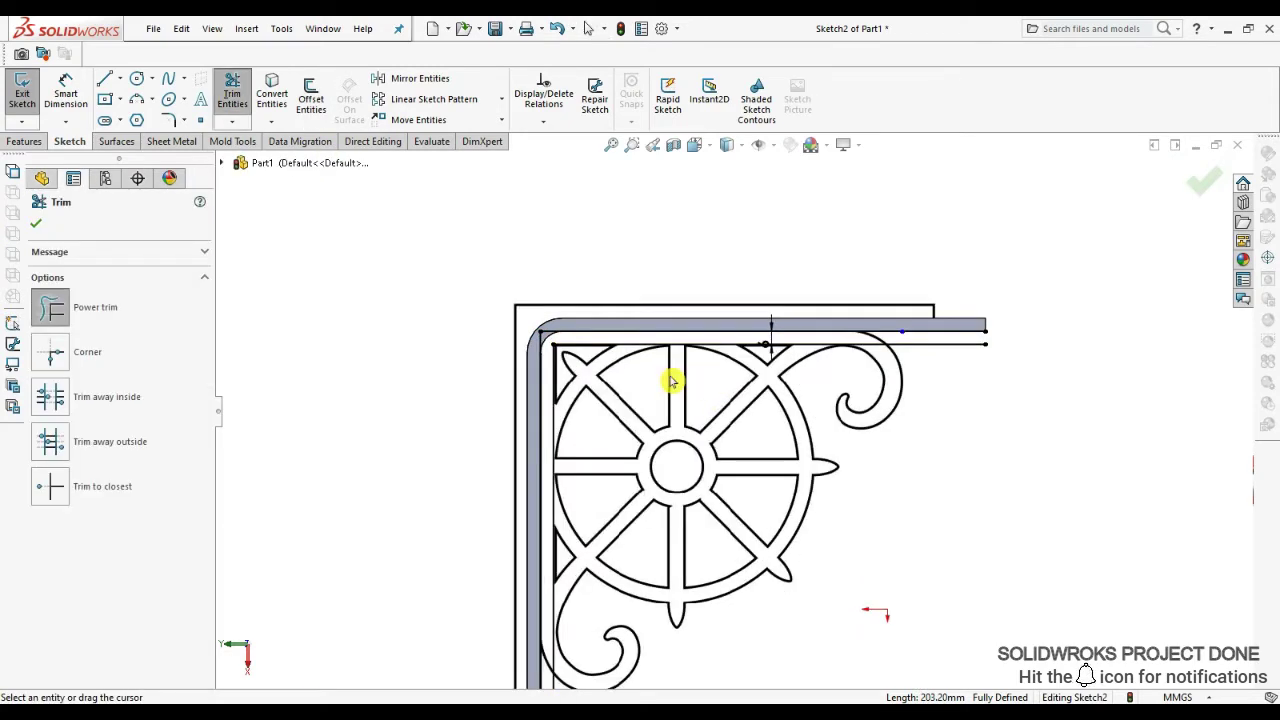
{"action": "scroll", "coordinate": [665, 380], "scroll_direction": "down", "scroll_amount": 2}
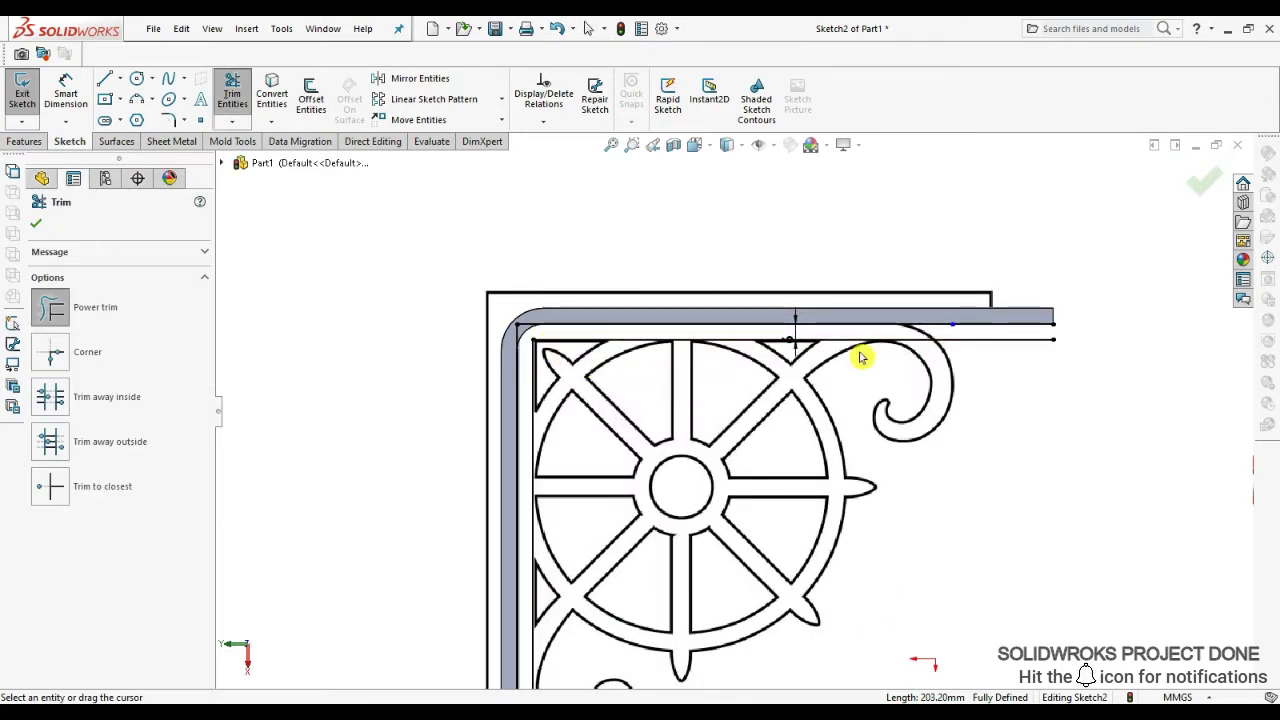
{"action": "scroll", "coordinate": [580, 352], "scroll_direction": "down", "scroll_amount": 2}
{"action": "scroll", "coordinate": [540, 348], "scroll_direction": "down", "scroll_amount": 1}
{"action": "key", "text": "Escape"}
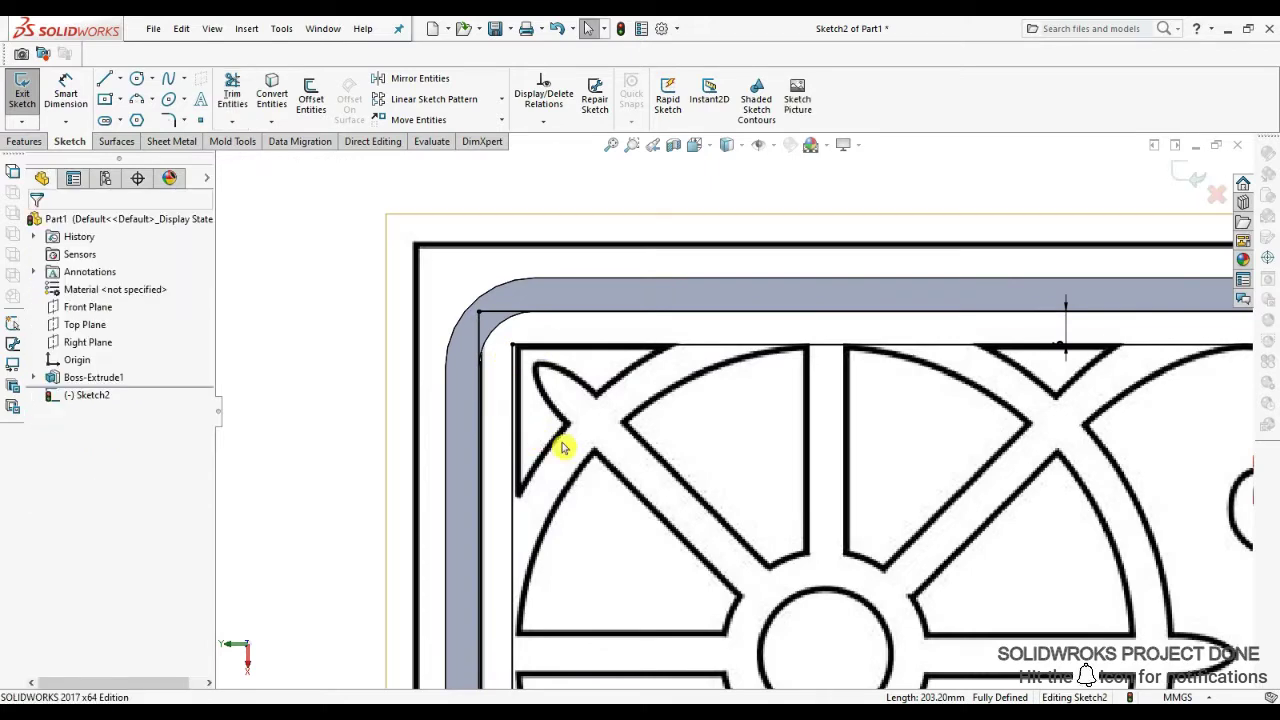
{"action": "scroll", "coordinate": [743, 542], "scroll_direction": "up", "scroll_amount": 3}
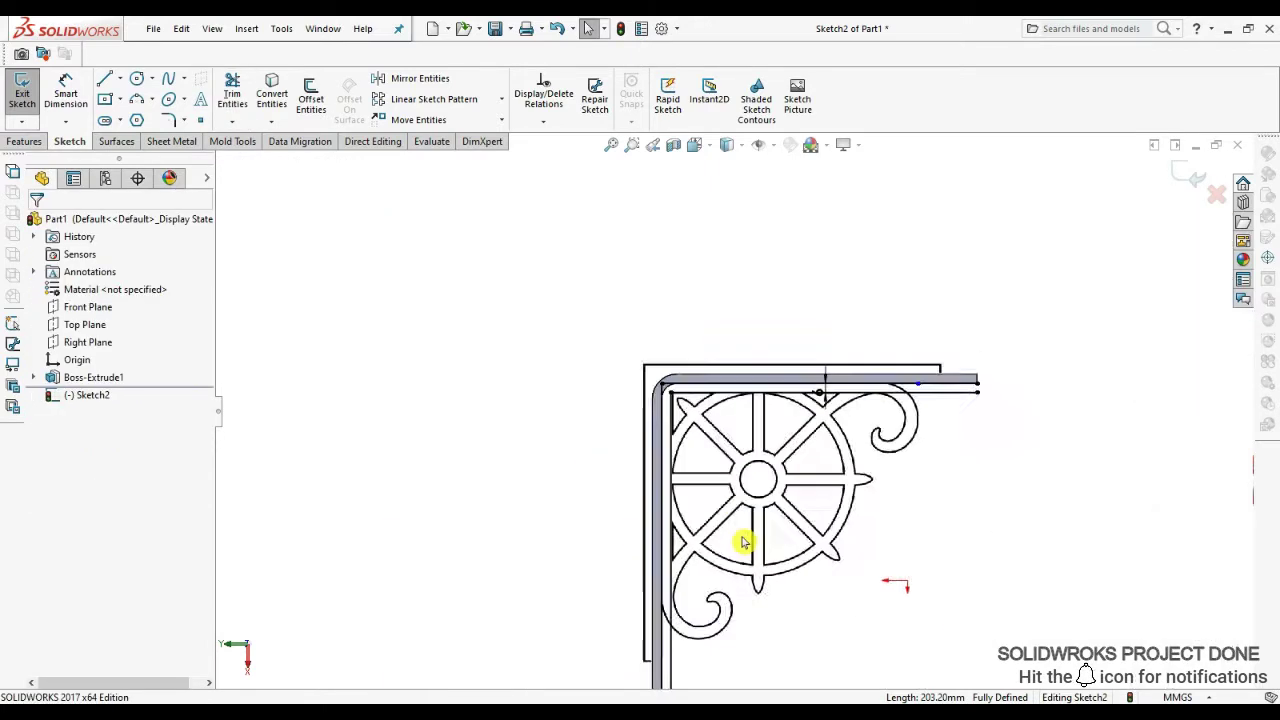
{"action": "scroll", "coordinate": [643, 314], "scroll_direction": "down", "scroll_amount": 2}
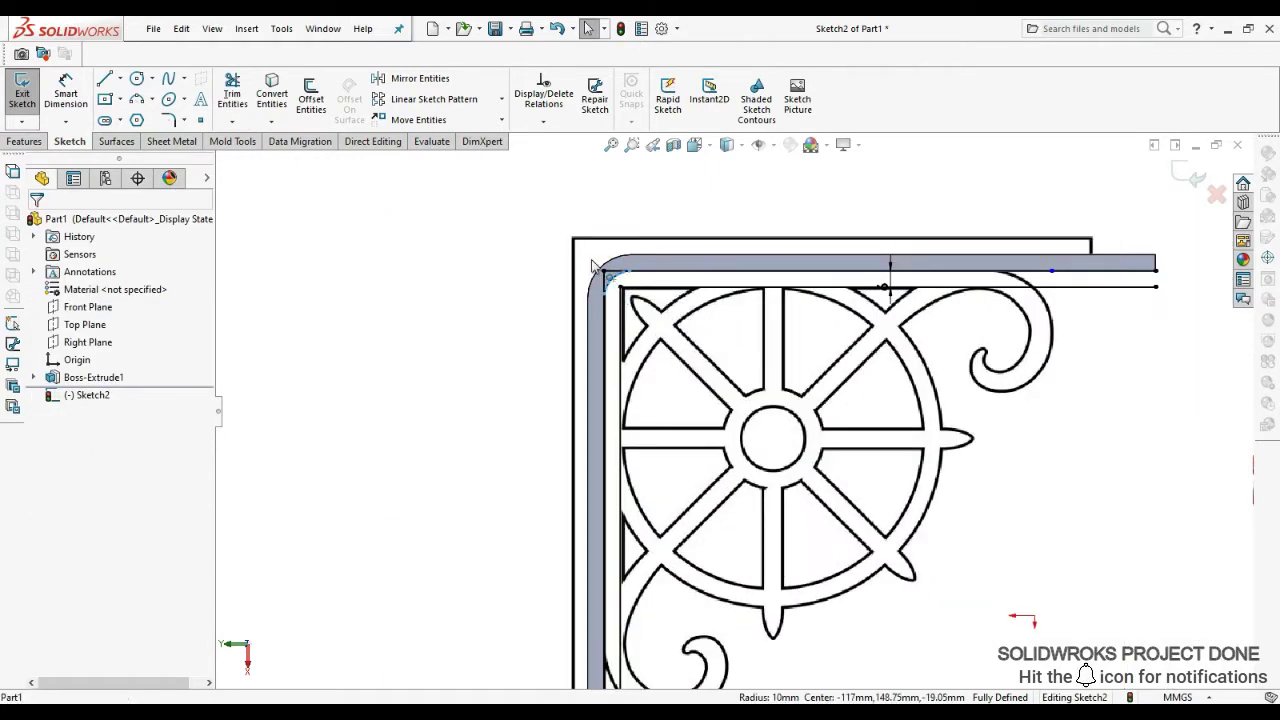
{"action": "key", "text": "t"}
{"action": "scroll", "coordinate": [697, 418], "scroll_direction": "up", "scroll_amount": 3}
{"action": "scroll", "coordinate": [697, 418], "scroll_direction": "down", "scroll_amount": 3}
- Trace the wheel hub with a circle dimensioned to Ø24 mm
{"action": "scroll", "coordinate": [829, 337], "scroll_direction": "up", "scroll_amount": 1}
{"action": "key", "text": "c"}
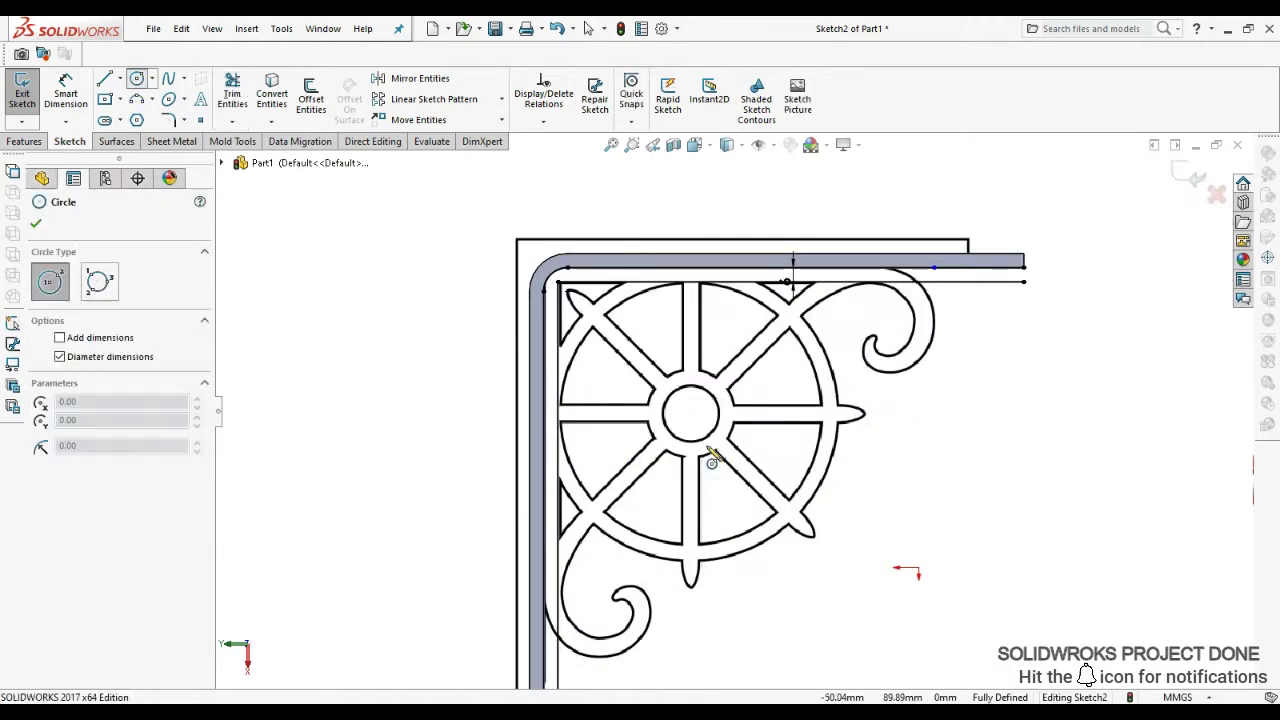
{"action": "left_click", "coordinate": [690, 413]}
{"action": "left_click", "coordinate": [720, 432]}
{"action": "scroll", "coordinate": [700, 420], "scroll_direction": "down", "scroll_amount": 3}
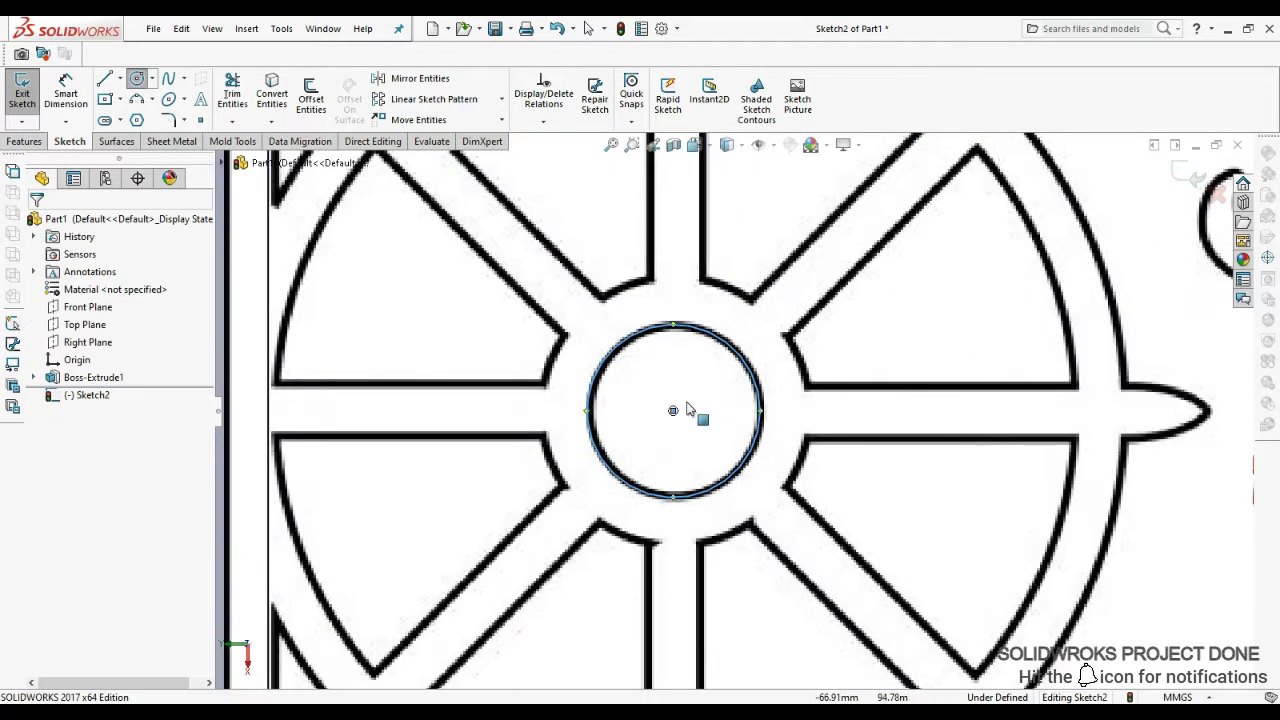
{"action": "key", "text": "d"}
{"action": "left_click", "coordinate": [765, 335]}
{"action": "type", "text": "24"}
{"action": "key", "text": "Return"}
- Offset the hub circle 6 mm into a ring and draw a centreline up the top spoke
{"action": "key", "text": "o"}
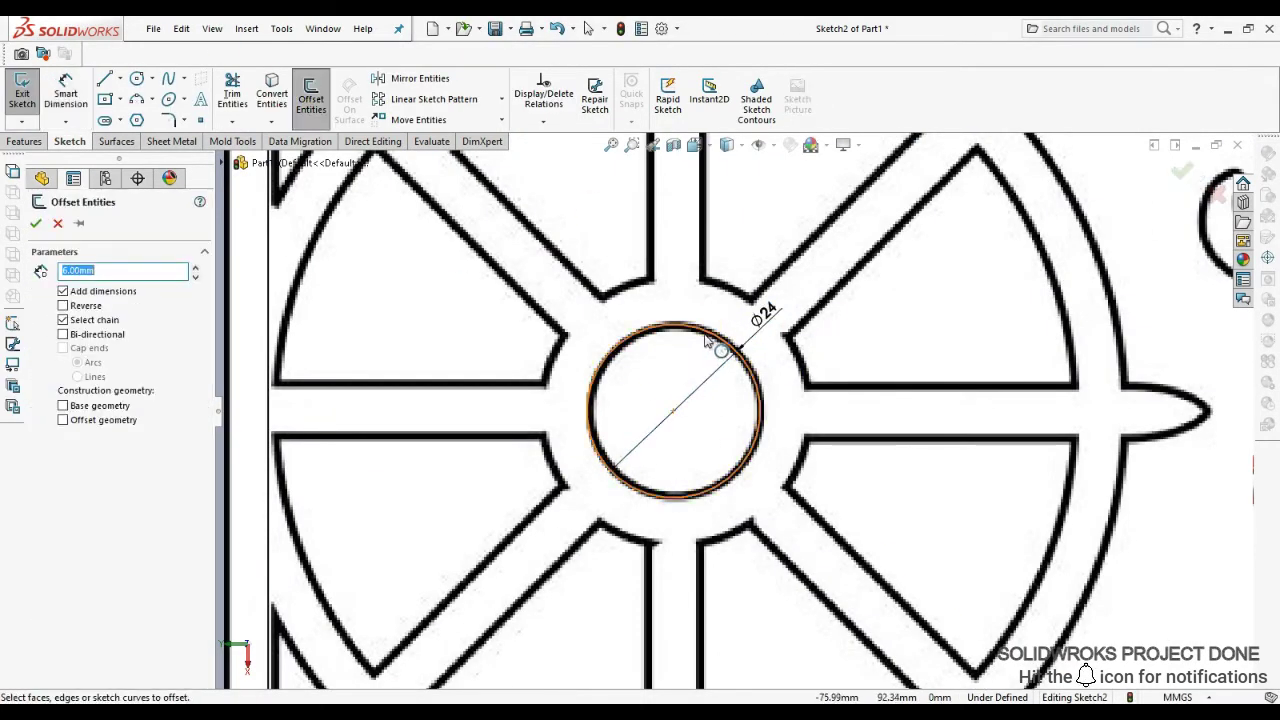
{"action": "scroll", "coordinate": [743, 337], "scroll_direction": "up", "scroll_amount": 2}
{"action": "type", "text": "17"}
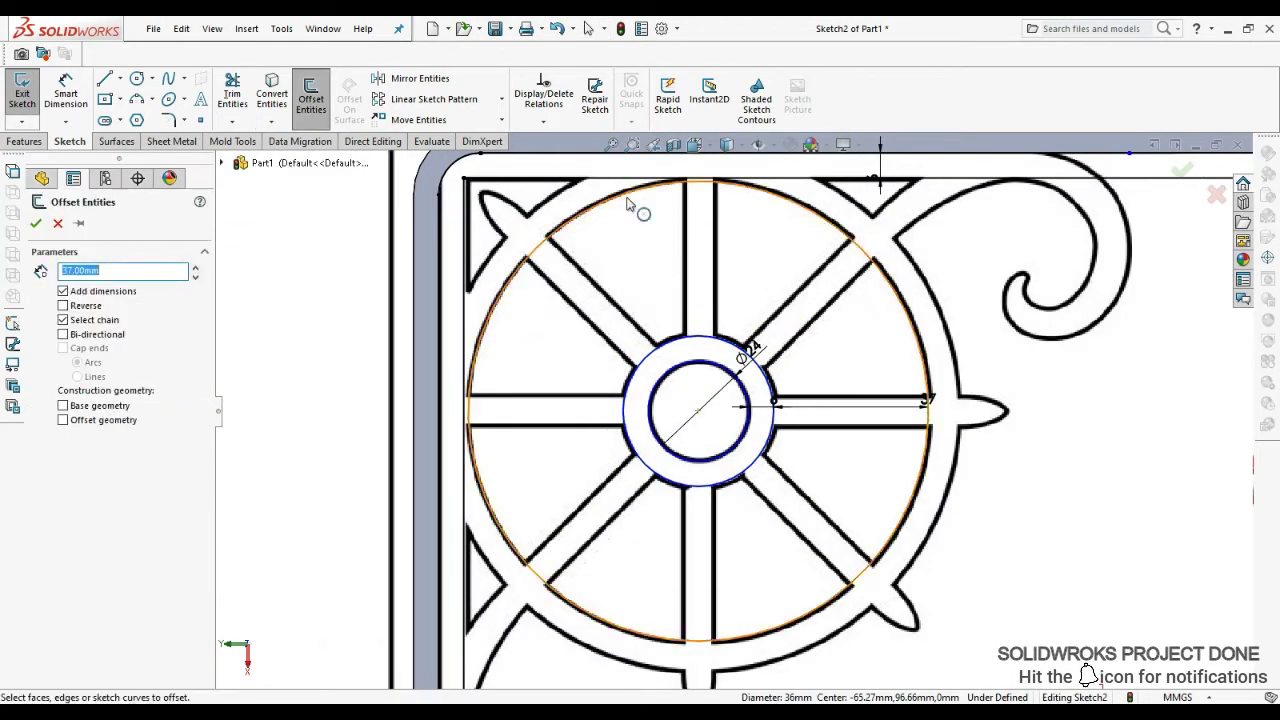
{"action": "type", "text": "6"}
{"action": "key", "text": "Return"}
{"action": "scroll", "coordinate": [771, 363], "scroll_direction": "up", "scroll_amount": 2}
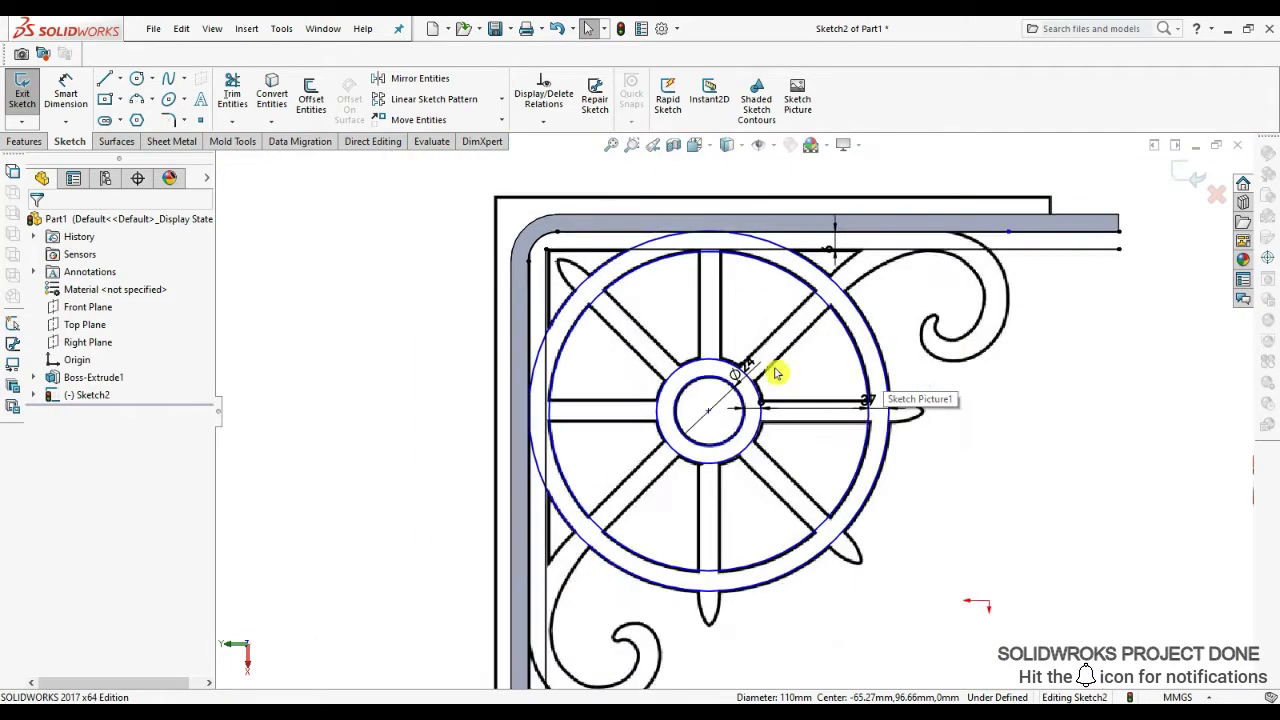
{"action": "key", "text": "l"}
{"action": "scroll", "coordinate": [720, 370], "scroll_direction": "down", "scroll_amount": 3}
{"action": "left_click_drag", "start_coordinate": [697, 368], "coordinate": [695, 212]}
{"action": "key", "text": "o"}
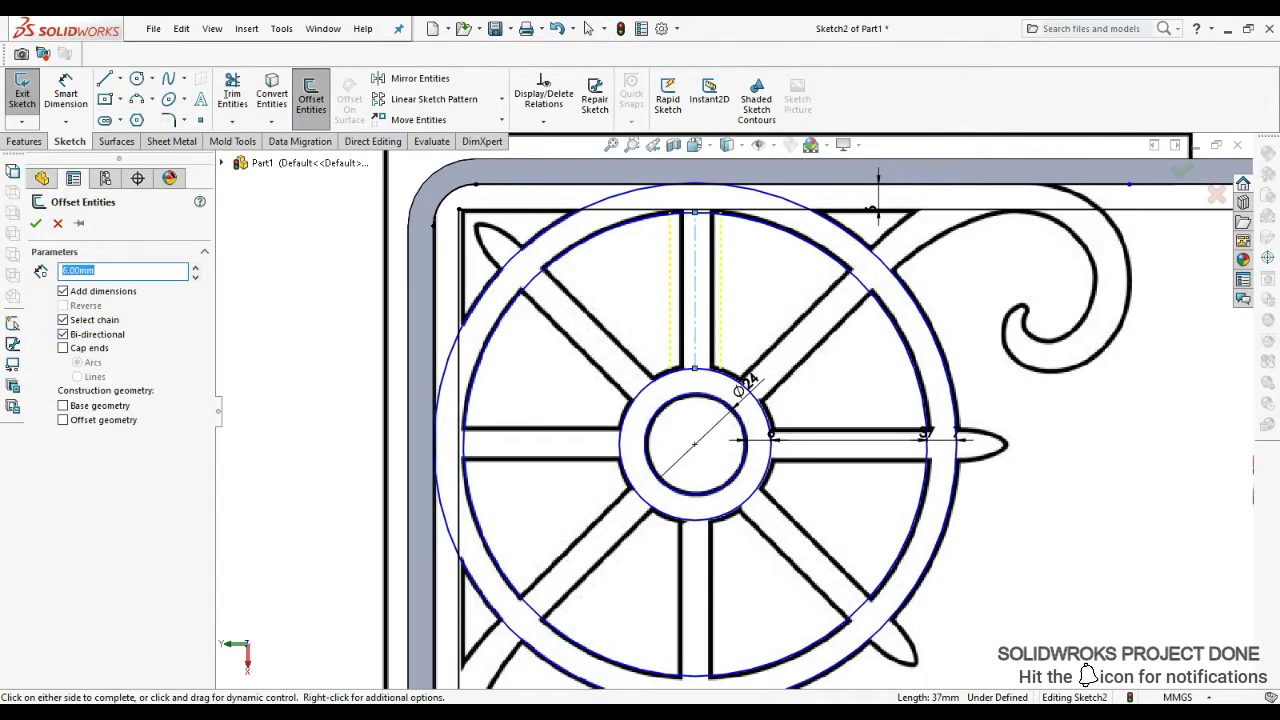
- Confirm the top spoke lines and trim the hub and rim arcs around them
{"action": "key", "text": "Return"}
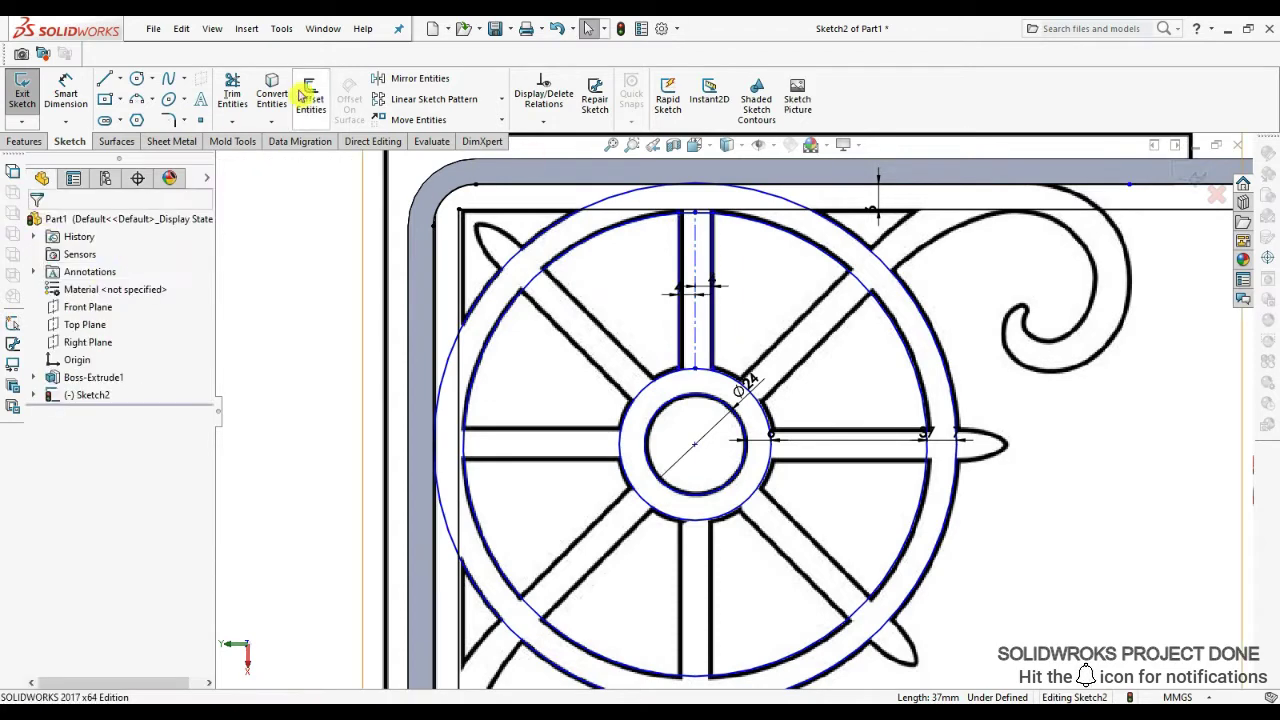
{"action": "key", "text": "t"}
{"action": "scroll", "coordinate": [743, 371], "scroll_direction": "down", "scroll_amount": 2}
{"action": "key", "text": "Escape"}
{"action": "key", "text": "t"}
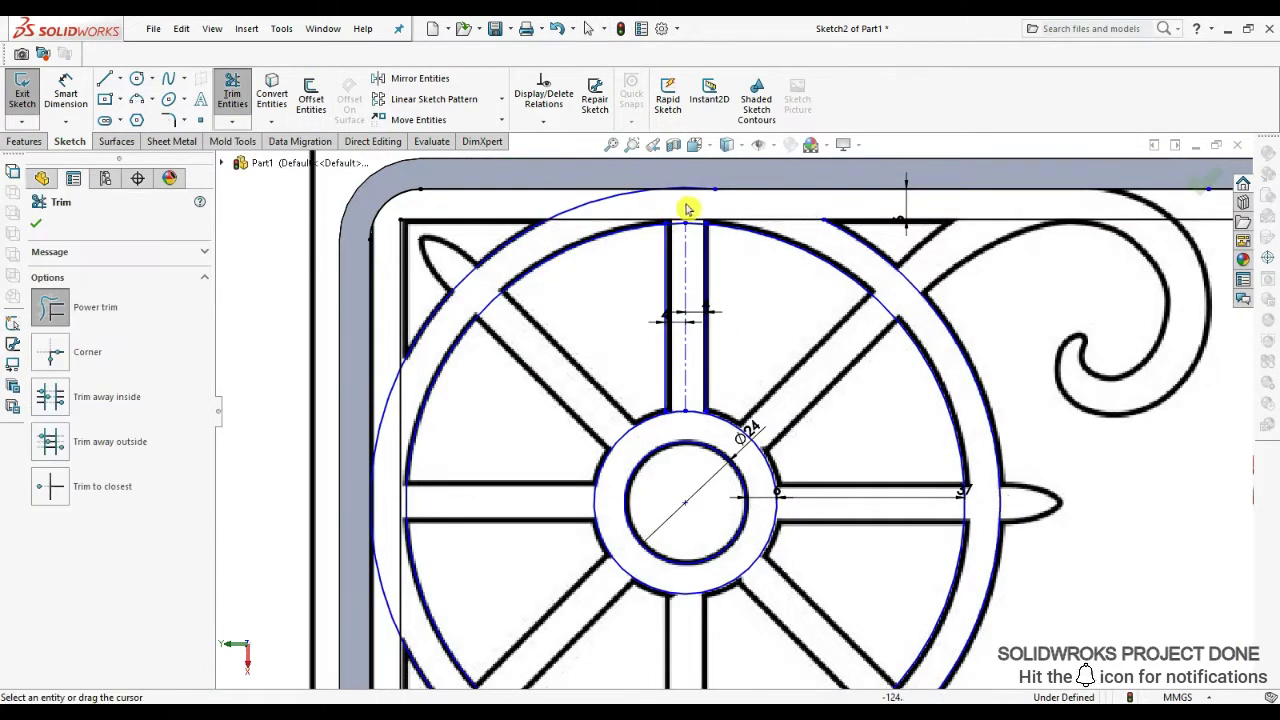
{"action": "scroll", "coordinate": [670, 240], "scroll_direction": "down", "scroll_amount": 4}
{"action": "scroll", "coordinate": [528, 480], "scroll_direction": "up", "scroll_amount": 4}
{"action": "scroll", "coordinate": [588, 484], "scroll_direction": "up", "scroll_amount": 1}
{"action": "scroll", "coordinate": [777, 571], "scroll_direction": "up", "scroll_amount": 2}
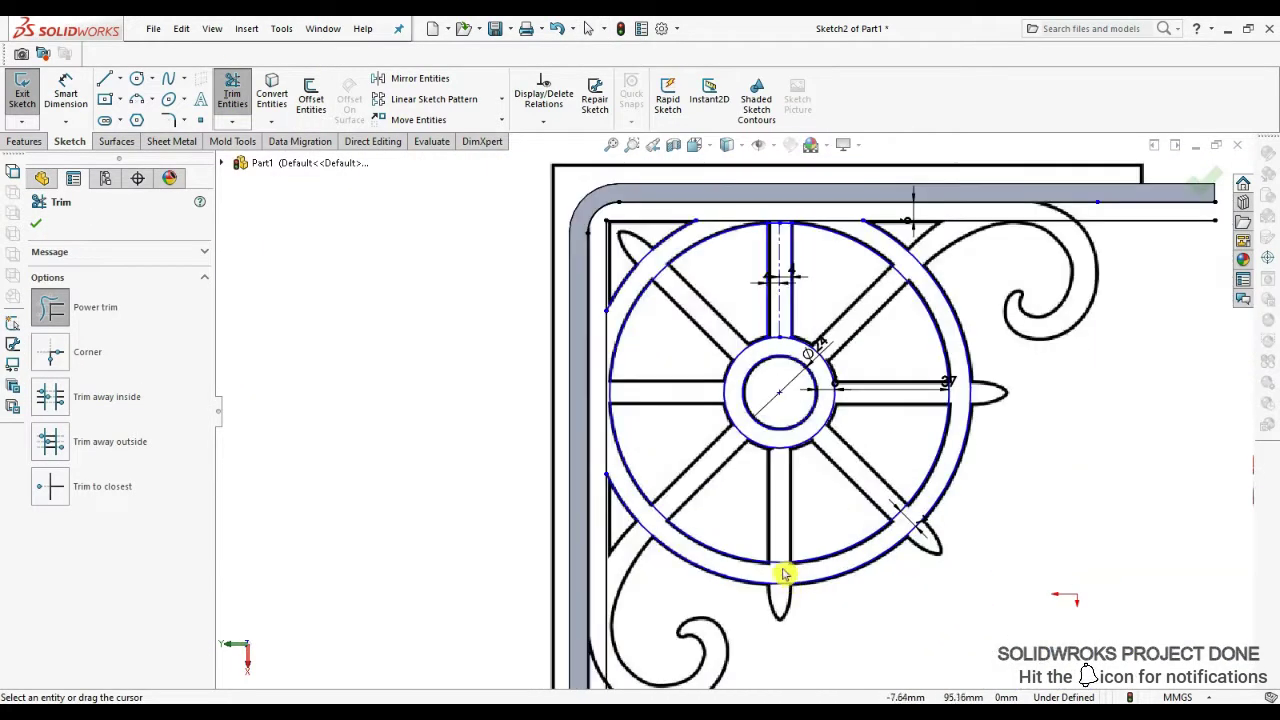
{"action": "scroll", "coordinate": [771, 349], "scroll_direction": "down", "scroll_amount": 4}
{"action": "scroll", "coordinate": [794, 251], "scroll_direction": "down", "scroll_amount": 2}
{"action": "scroll", "coordinate": [803, 240], "scroll_direction": "down", "scroll_amount": 1}
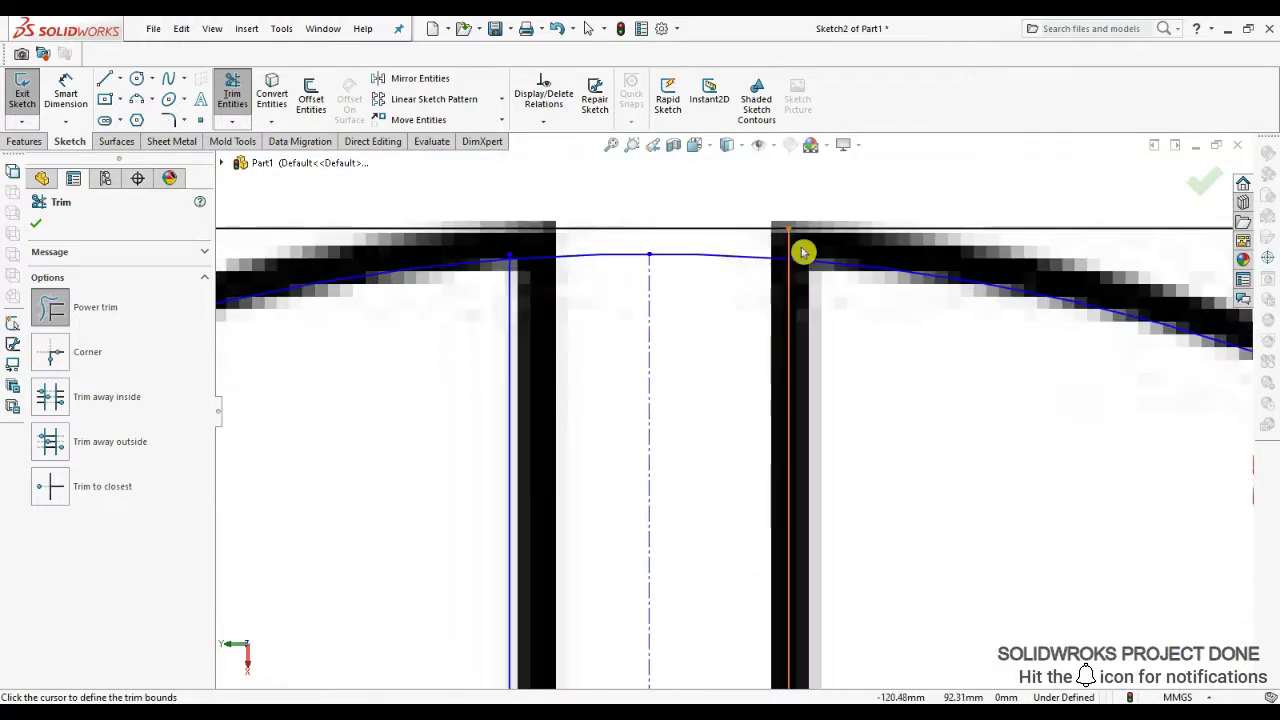
{"action": "scroll", "coordinate": [777, 437], "scroll_direction": "up", "scroll_amount": 3}
{"action": "scroll", "coordinate": [851, 366], "scroll_direction": "up", "scroll_amount": 2}
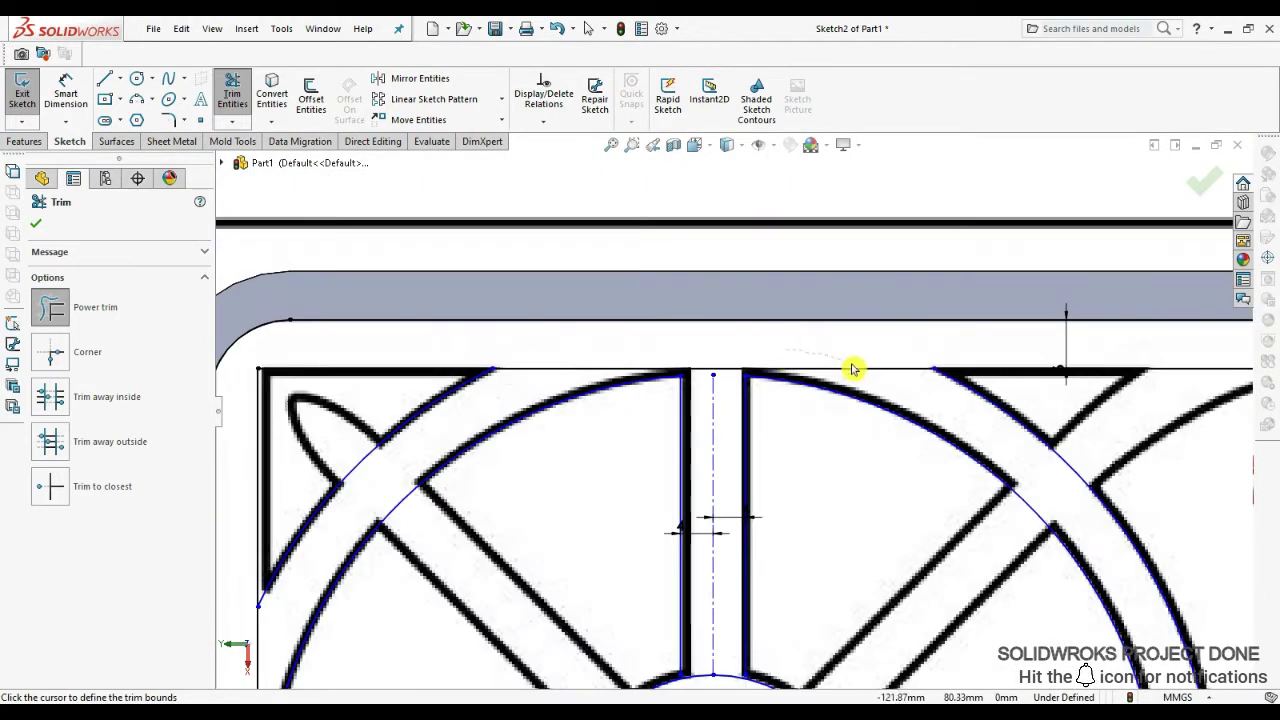
{"action": "scroll", "coordinate": [731, 463], "scroll_direction": "down", "scroll_amount": 1}
{"action": "scroll", "coordinate": [686, 404], "scroll_direction": "down", "scroll_amount": 2}
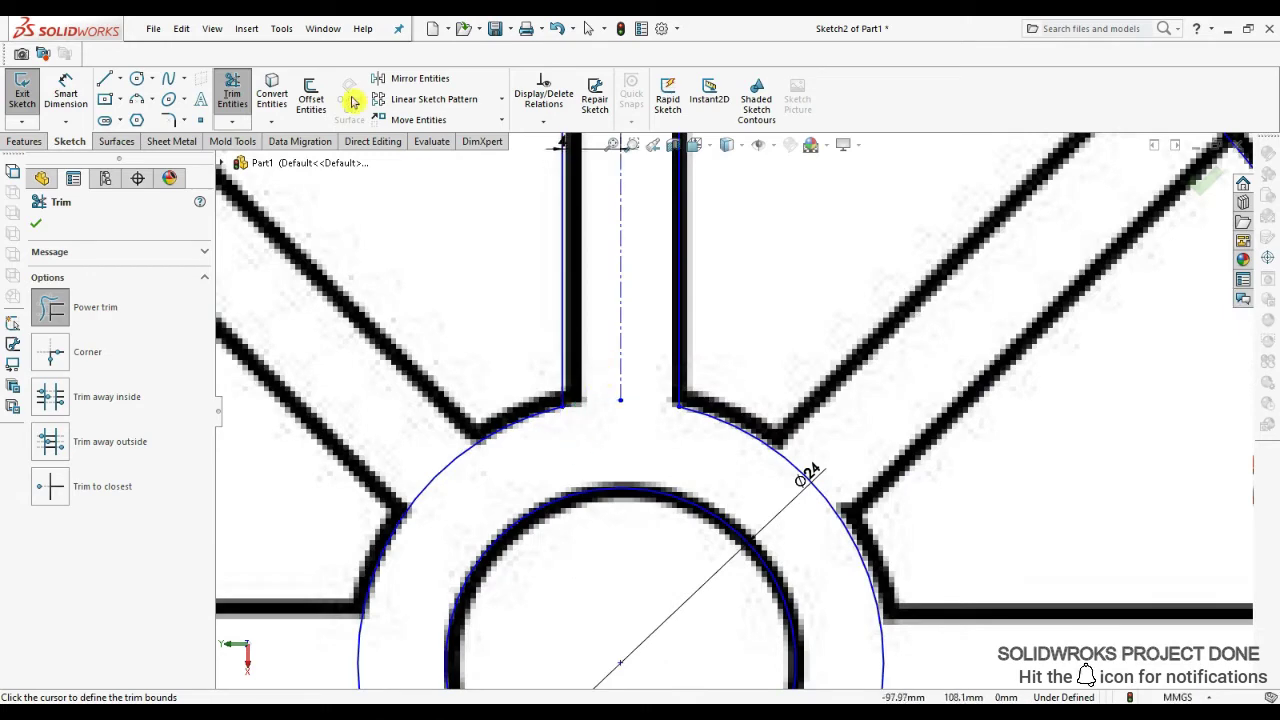
- Circular-pattern the two spoke lines about Point21: 8 instances, 360°, equal spacing
{"action": "left_click", "coordinate": [501, 99]}
{"action": "left_click", "coordinate": [430, 141]}
{"action": "scroll", "coordinate": [720, 445], "scroll_direction": "up", "scroll_amount": 3}
{"action": "scroll", "coordinate": [720, 445], "scroll_direction": "down", "scroll_amount": 2}
{"action": "left_click", "coordinate": [716, 443]}
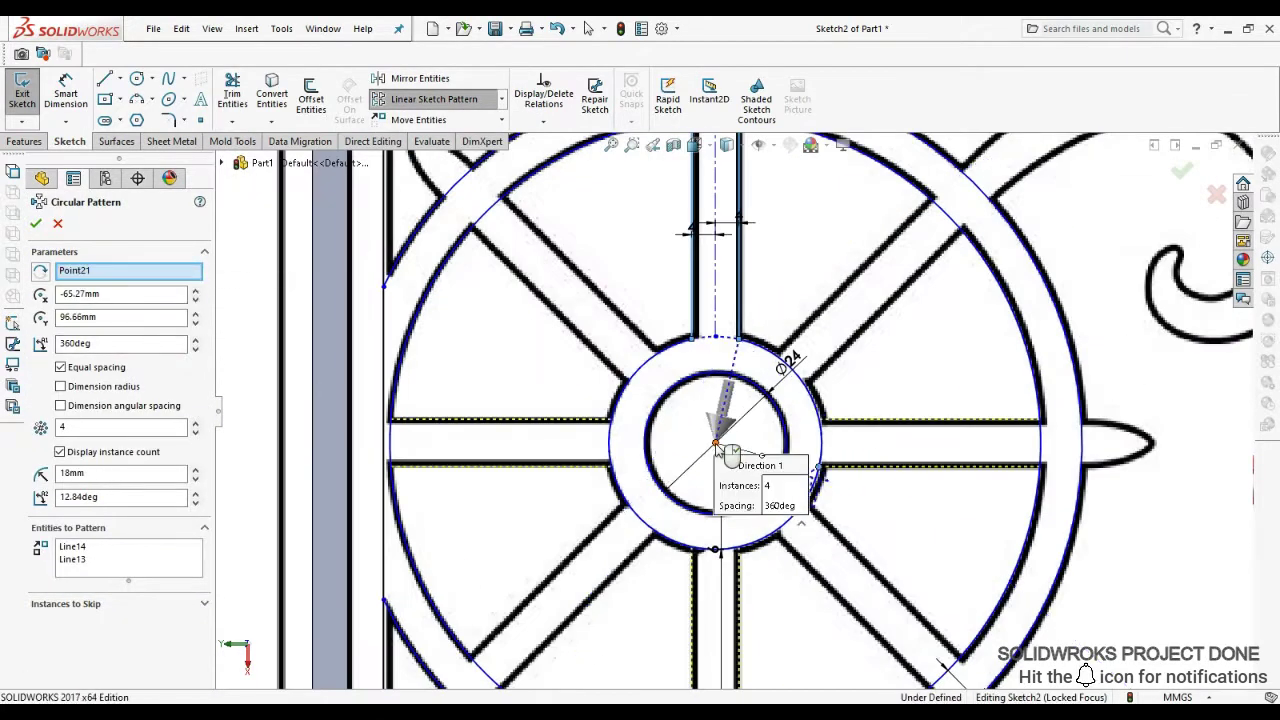
{"action": "scroll", "coordinate": [730, 455], "scroll_direction": "up", "scroll_amount": 2}
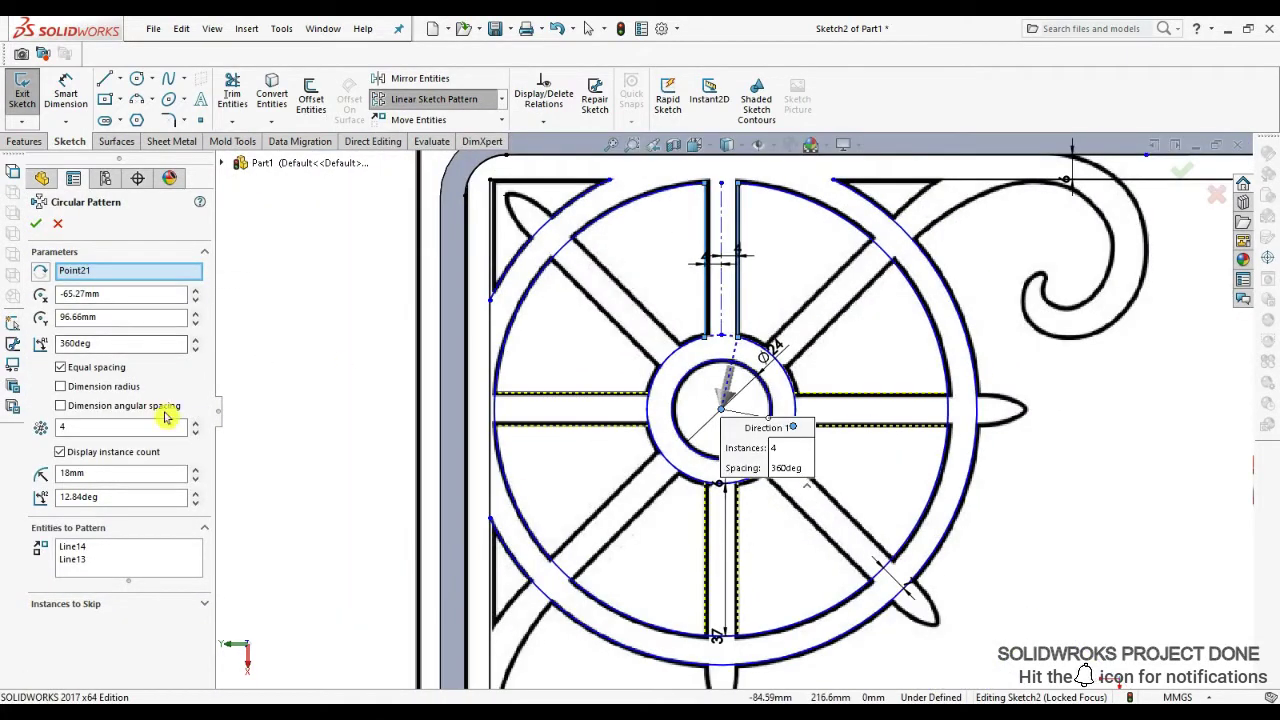
{"action": "left_click", "coordinate": [35, 226]}
{"action": "scroll", "coordinate": [786, 531], "scroll_direction": "down", "scroll_amount": 2}
{"action": "scroll", "coordinate": [971, 457], "scroll_direction": "down", "scroll_amount": 1}
{"action": "scroll", "coordinate": [843, 552], "scroll_direction": "down", "scroll_amount": 1}
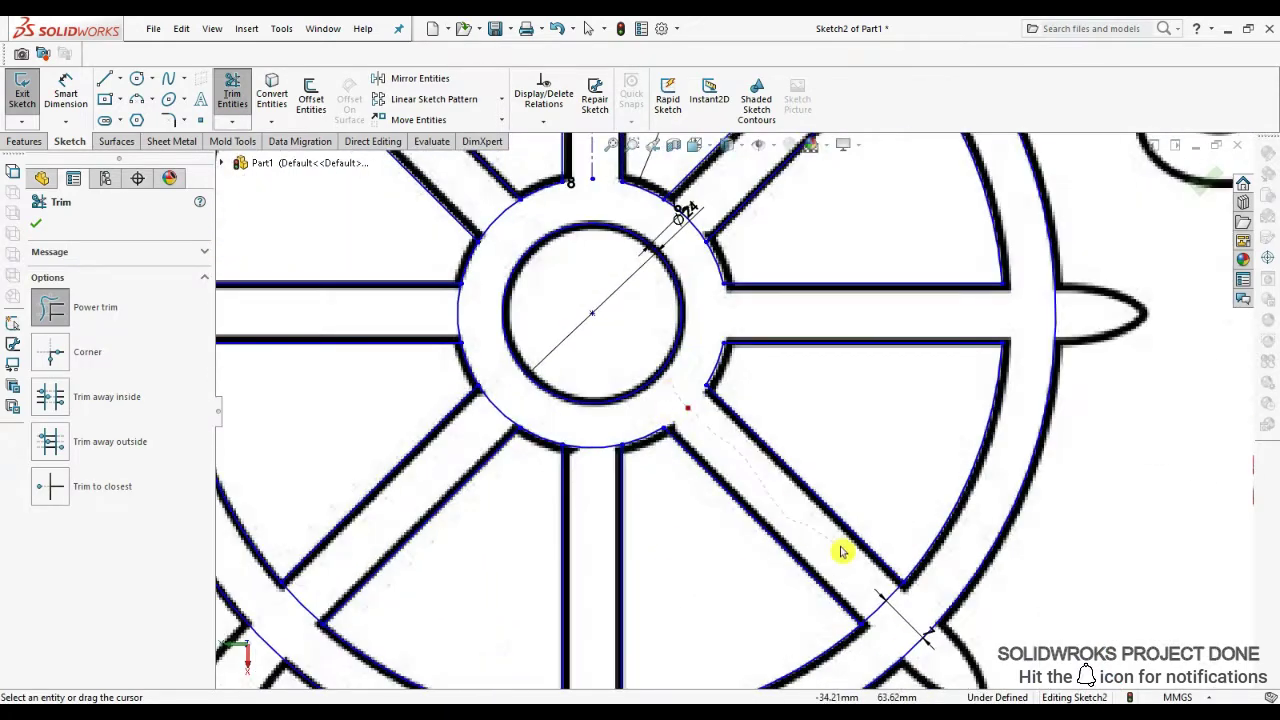
{"action": "scroll", "coordinate": [623, 563], "scroll_direction": "up", "scroll_amount": 4}
{"action": "scroll", "coordinate": [683, 604], "scroll_direction": "down", "scroll_amount": 3}
{"action": "scroll", "coordinate": [500, 266], "scroll_direction": "up", "scroll_amount": 2}
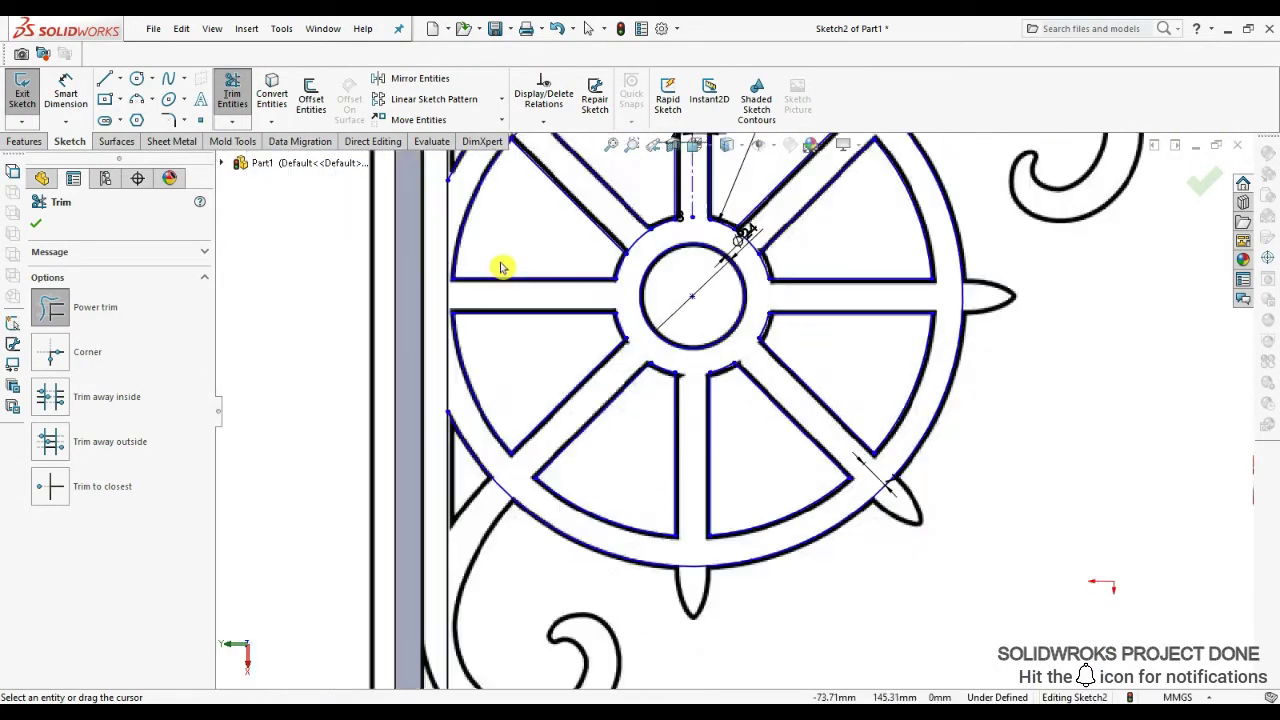
{"action": "scroll", "coordinate": [634, 334], "scroll_direction": "down", "scroll_amount": 1}
{"action": "scroll", "coordinate": [745, 375], "scroll_direction": "up", "scroll_amount": 1}
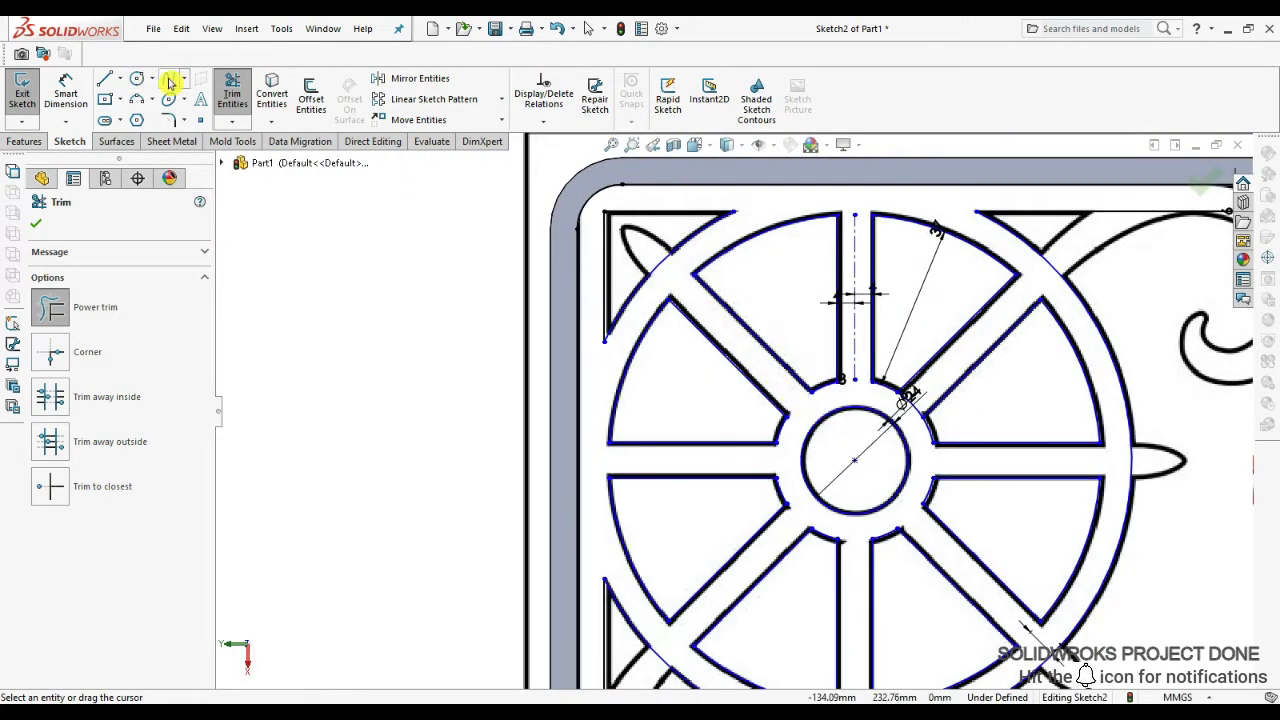
- Trace a spline along one leaf edge to its tip and add a centerline along the leaf axis
{"action": "left_click", "coordinate": [170, 82]}
{"action": "scroll", "coordinate": [650, 260], "scroll_direction": "down", "scroll_amount": 5}
{"action": "left_click", "coordinate": [779, 378]}
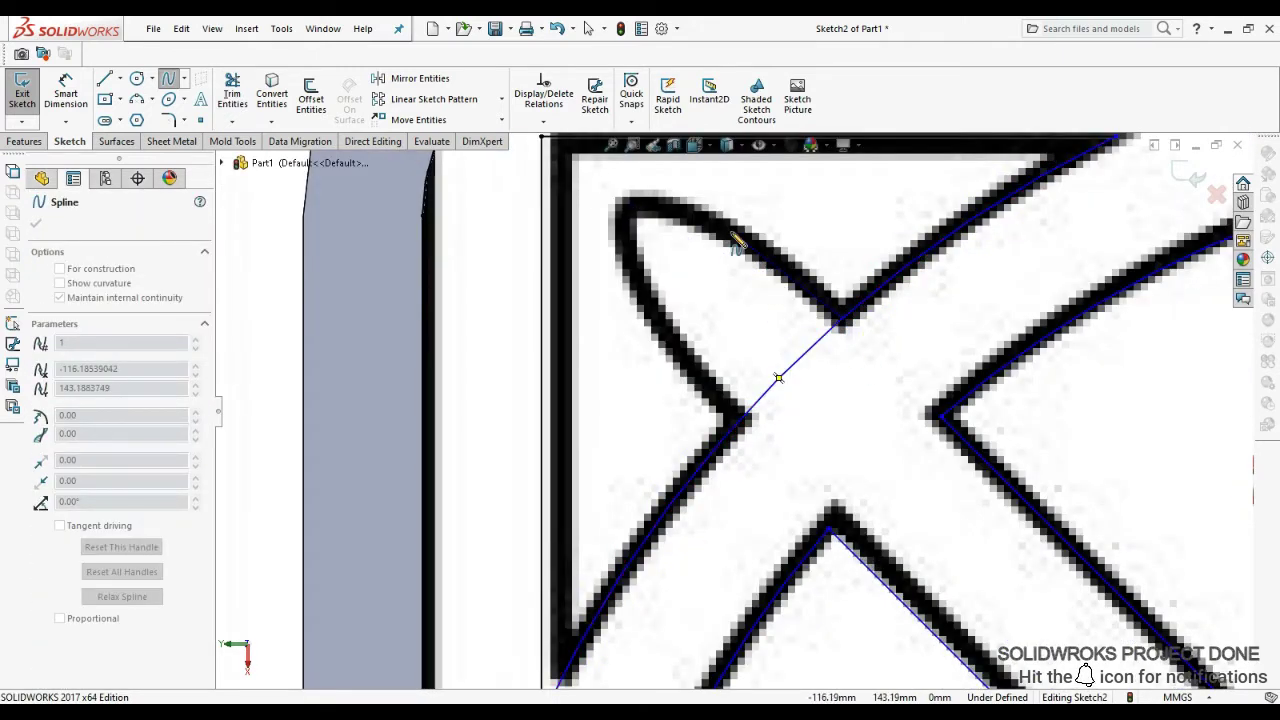
{"action": "double_click", "coordinate": [622, 210]}
{"action": "key", "text": "Escape"}
{"action": "left_click", "coordinate": [105, 80]}
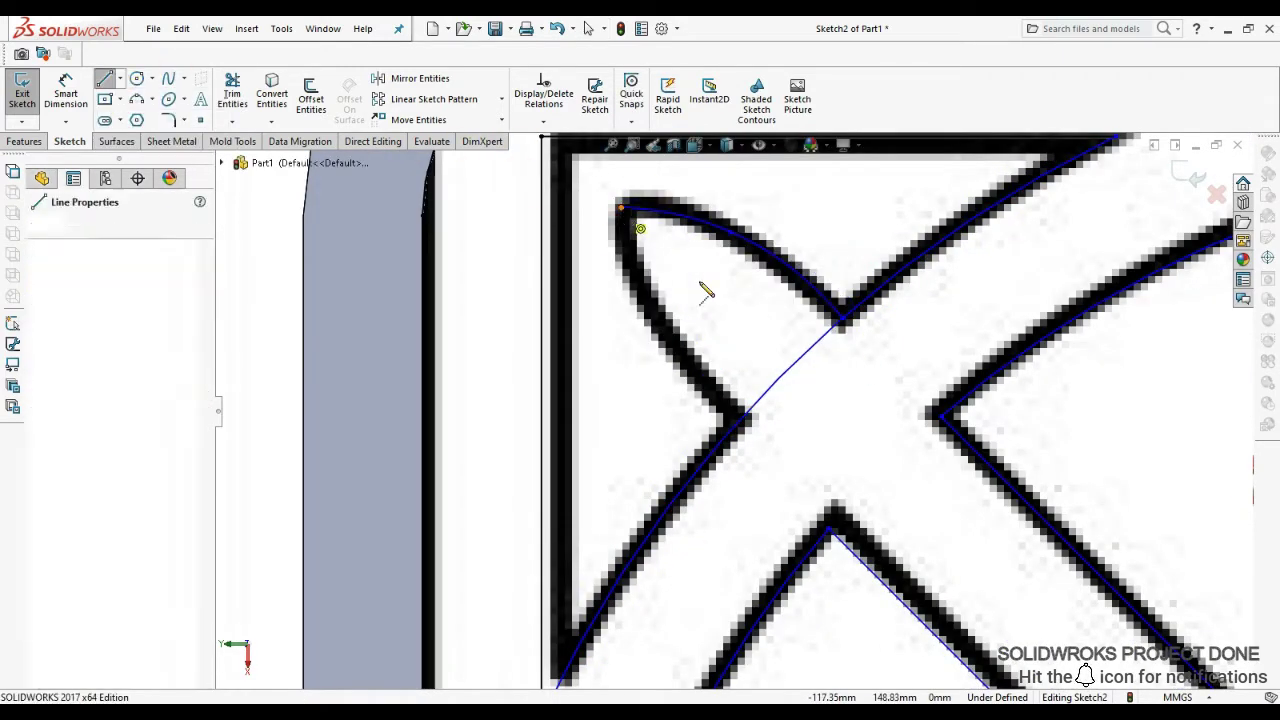
{"action": "left_click", "coordinate": [620, 208]}
{"action": "left_click", "coordinate": [802, 389]}
- Mirror the leaf spline about the centerline onto the leaf's other edge
{"action": "left_click", "coordinate": [420, 78]}
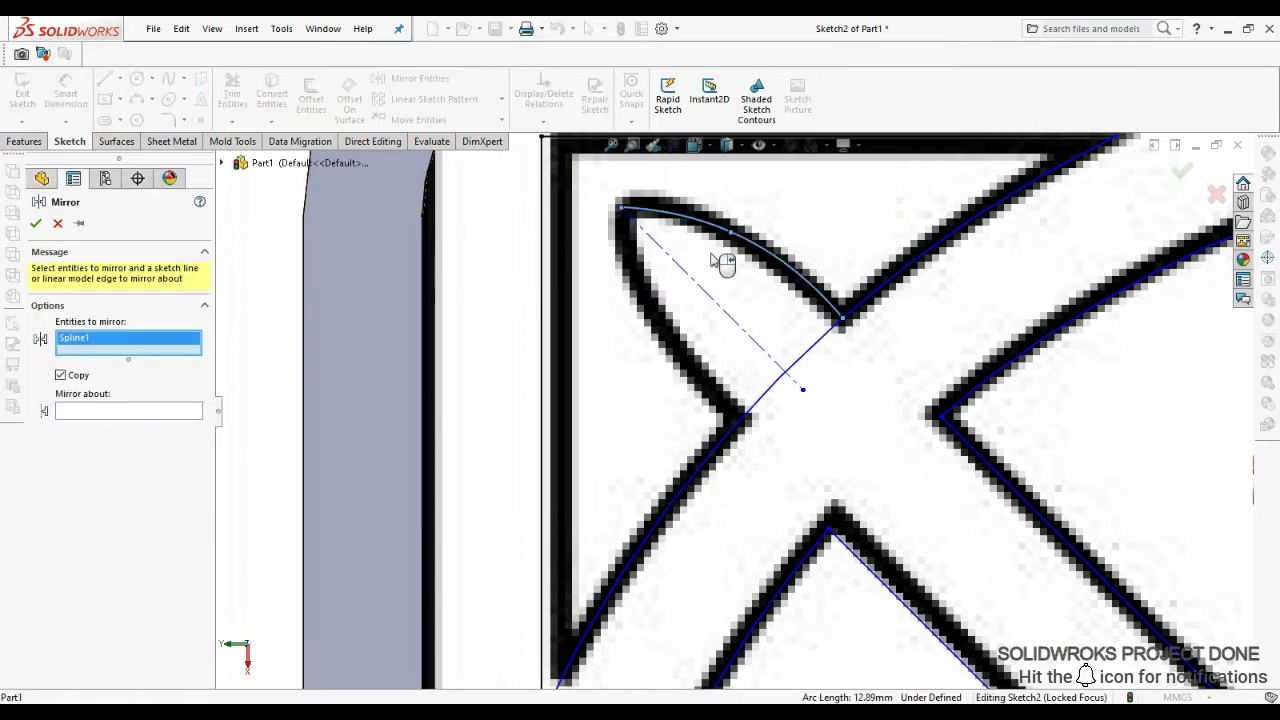
{"action": "left_click", "coordinate": [718, 250]}
{"action": "left_click", "coordinate": [677, 266]}
{"action": "key", "text": "Return"}
{"action": "scroll", "coordinate": [631, 357], "scroll_direction": "down", "scroll_amount": 2}
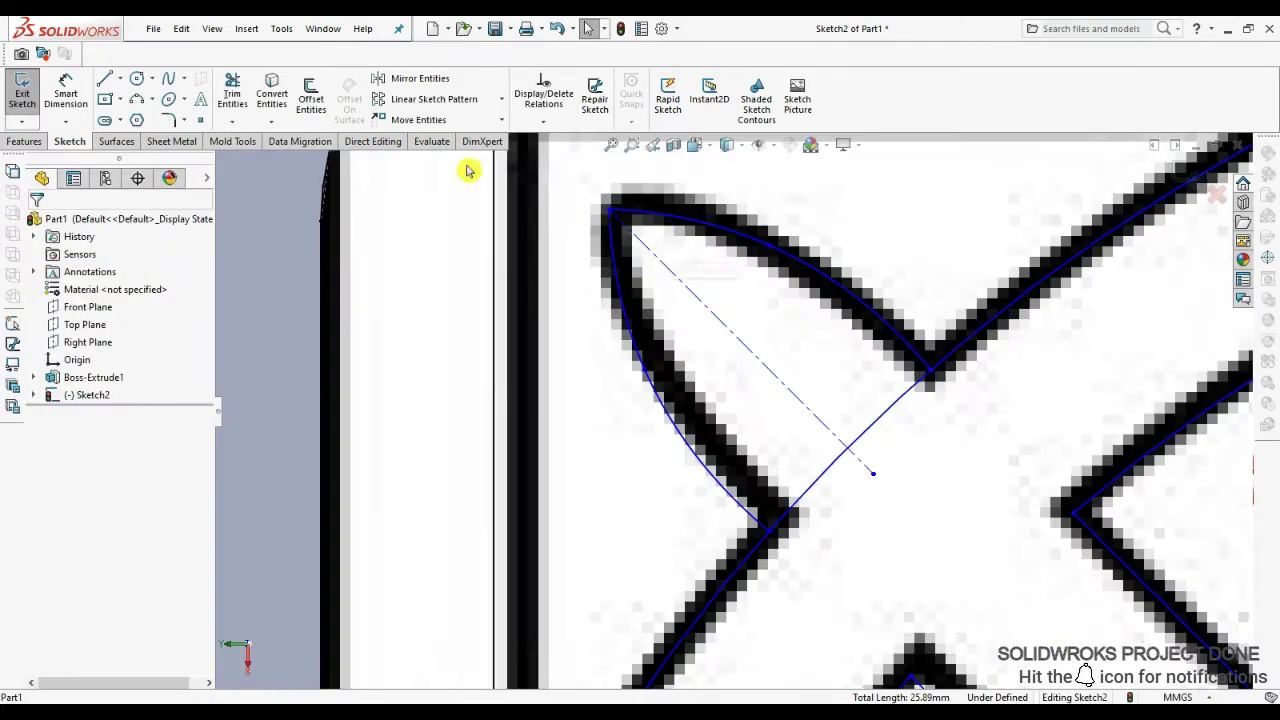
- Round the leaf tip corner with a sketch fillet
{"action": "left_click", "coordinate": [168, 119]}
{"action": "left_click", "coordinate": [610, 210]}
{"action": "double_click", "coordinate": [132, 377]}
{"action": "type", "text": "2"}
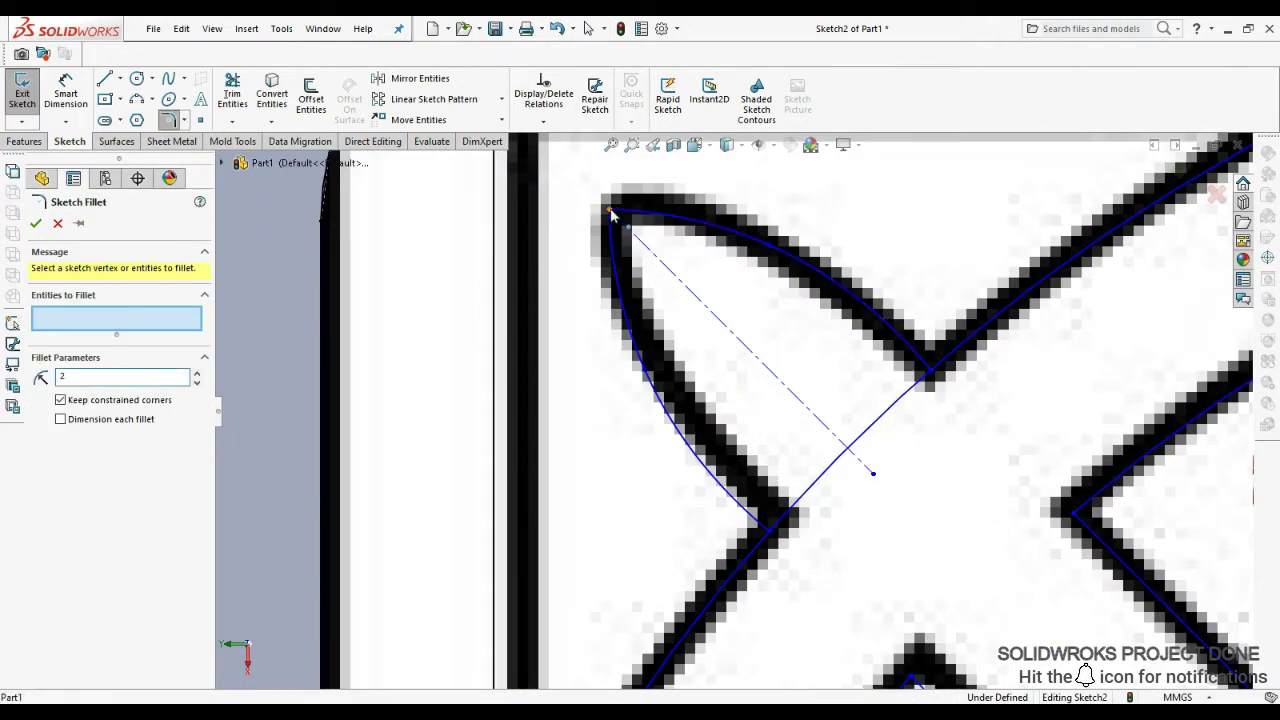
{"action": "left_click", "coordinate": [611, 212]}
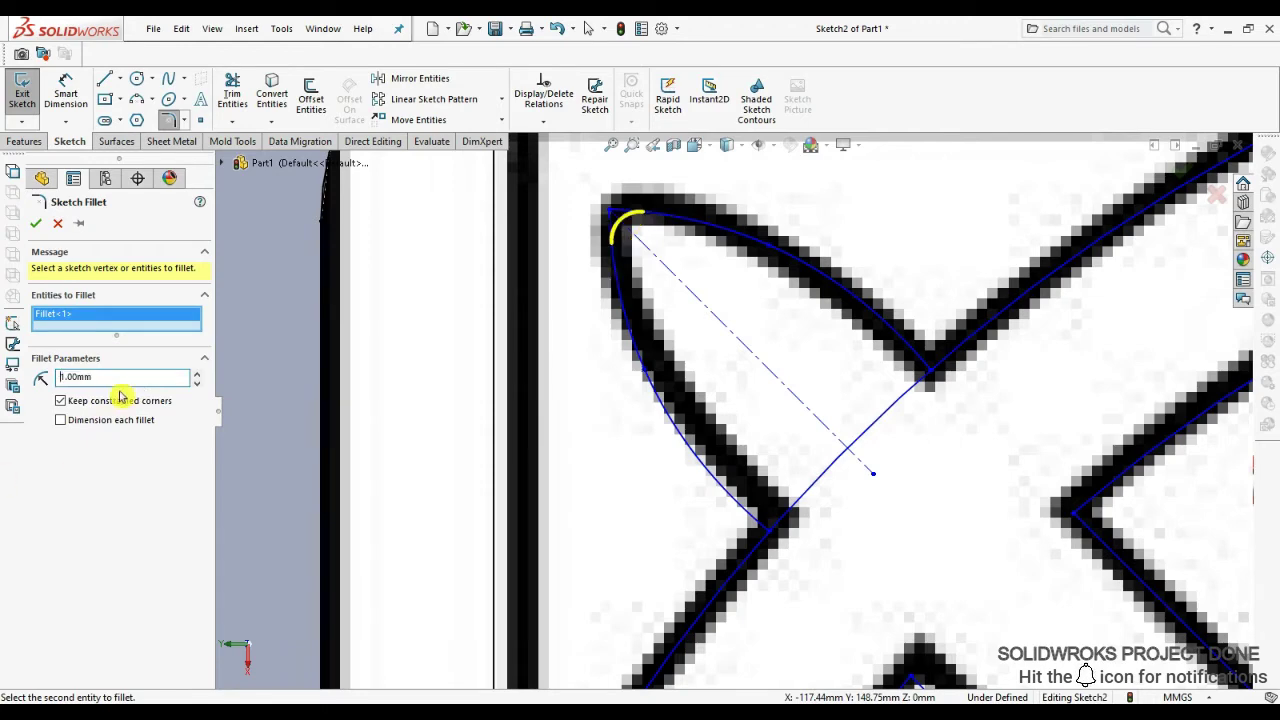
{"action": "key", "text": "Return"}
- Start a circular sketch pattern with both leaf splines and the rounded tip selected
{"action": "key", "text": "t"}
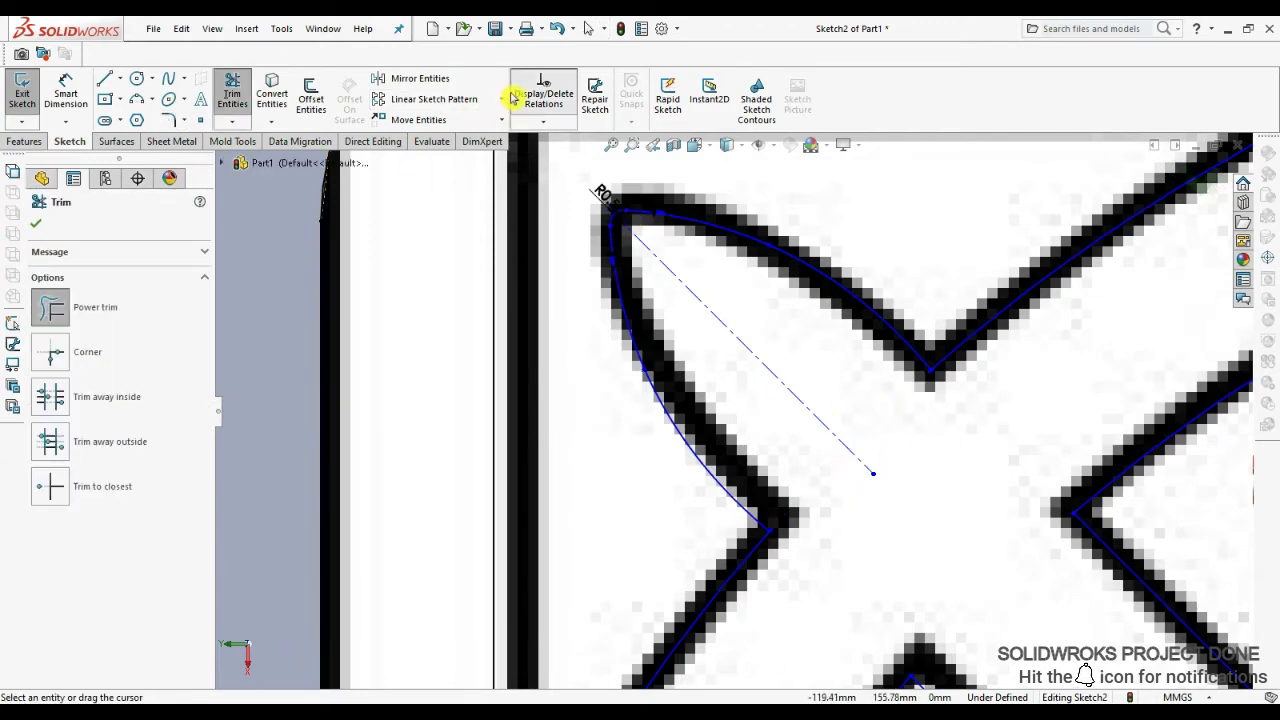
{"action": "left_click", "coordinate": [420, 142]}
{"action": "left_click", "coordinate": [795, 277]}
{"action": "left_click", "coordinate": [613, 220]}
{"action": "left_click", "coordinate": [670, 410]}
{"action": "right_click", "coordinate": [128, 271]}
- Pattern the leaf about hub Point21 with 8 instances, skipping one copy
{"action": "scroll", "coordinate": [843, 567], "scroll_direction": "up", "scroll_amount": 3}
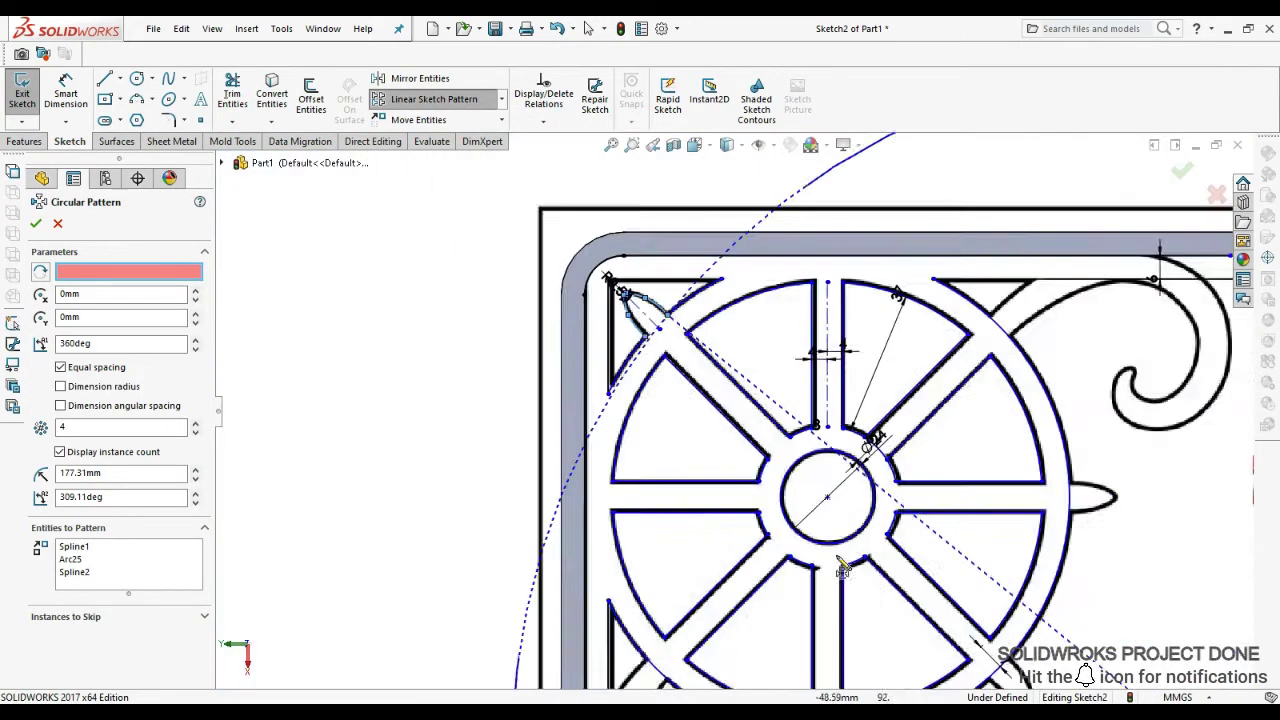
{"action": "scroll", "coordinate": [843, 567], "scroll_direction": "up", "scroll_amount": 1}
{"action": "left_click", "coordinate": [775, 432]}
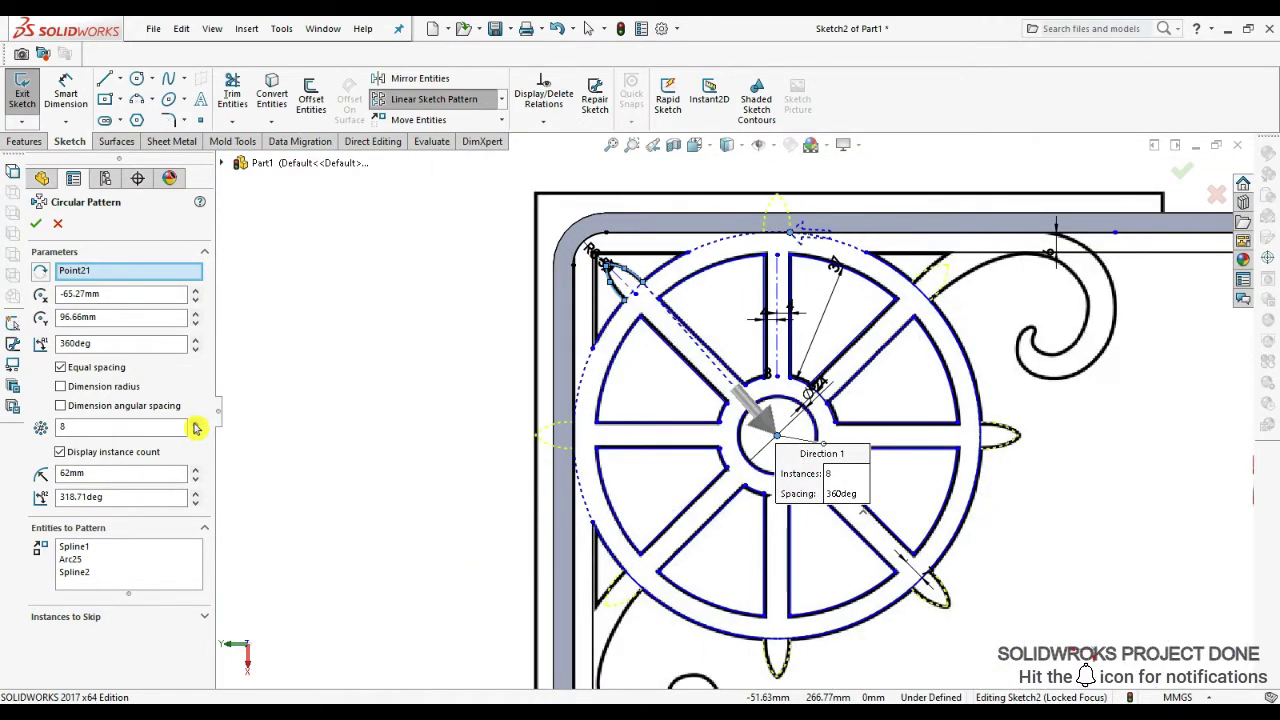
{"action": "left_click", "coordinate": [91, 620]}
{"action": "left_click", "coordinate": [579, 425]}
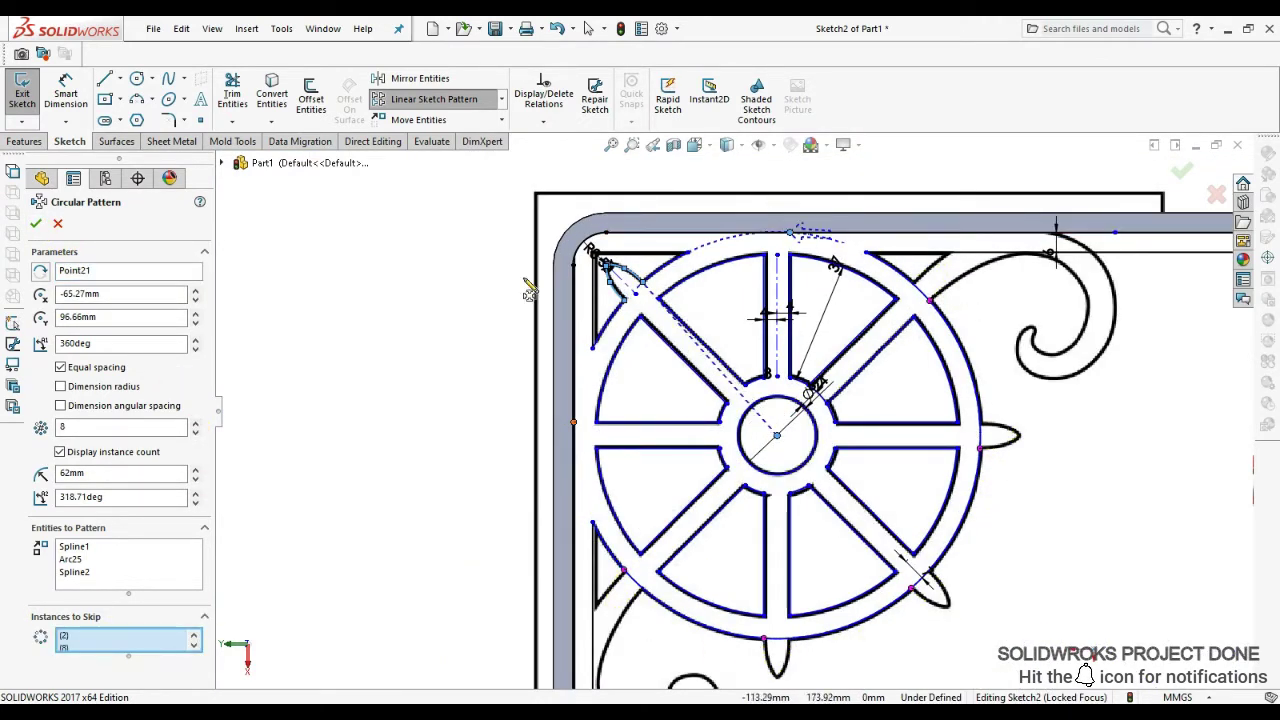
{"action": "left_click", "coordinate": [36, 223]}
- Run SketchXpert Diagnose and accept its repair of the over-defined sketch
{"action": "left_click", "coordinate": [122, 305]}
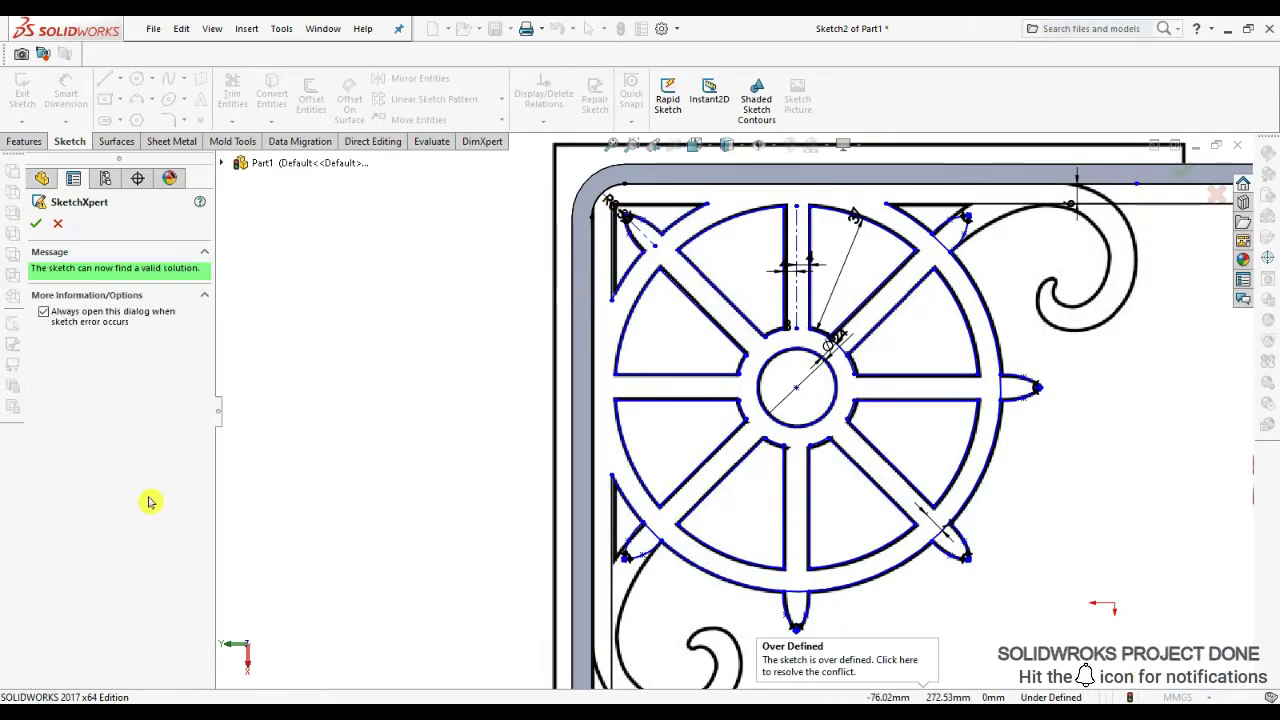
{"action": "left_click", "coordinate": [36, 226]}
{"action": "scroll", "coordinate": [703, 560], "scroll_direction": "down", "scroll_amount": 2}
{"action": "scroll", "coordinate": [650, 320], "scroll_direction": "down", "scroll_amount": 3}
{"action": "key", "text": "t"}
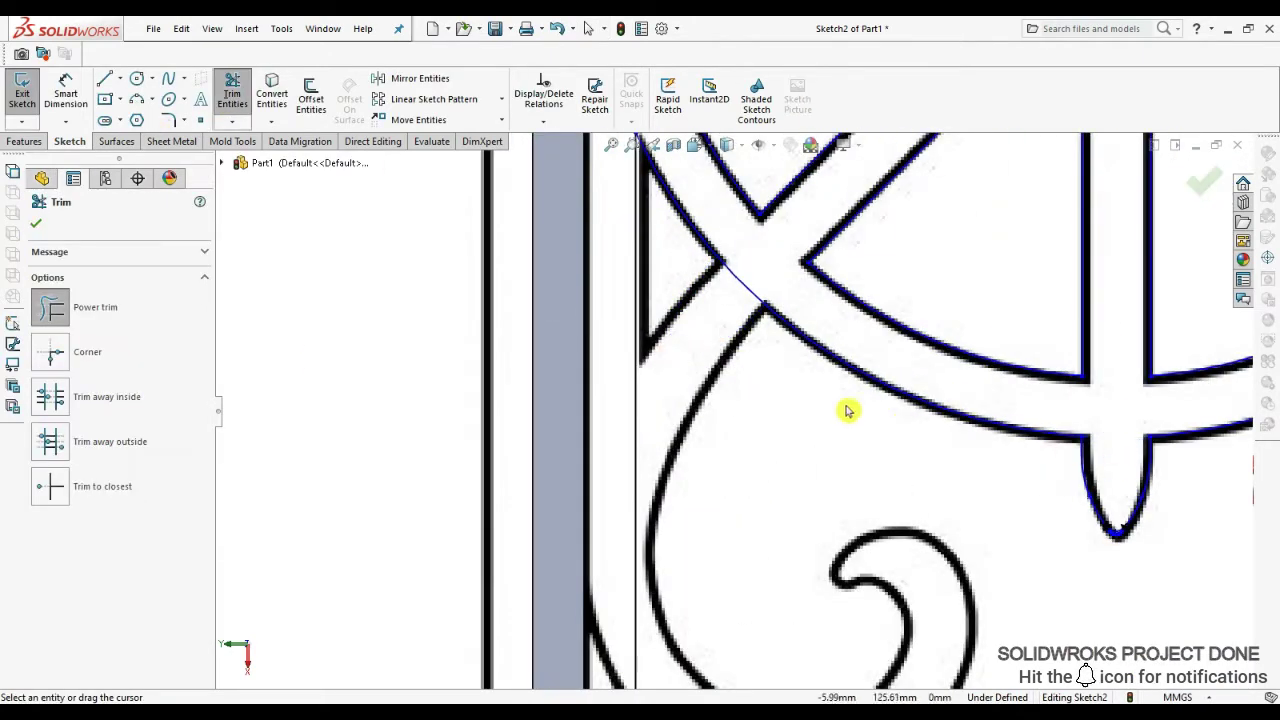
{"action": "scroll", "coordinate": [847, 411], "scroll_direction": "up", "scroll_amount": 3}
{"action": "scroll", "coordinate": [737, 223], "scroll_direction": "down", "scroll_amount": 1}
{"action": "scroll", "coordinate": [794, 260], "scroll_direction": "down", "scroll_amount": 2}
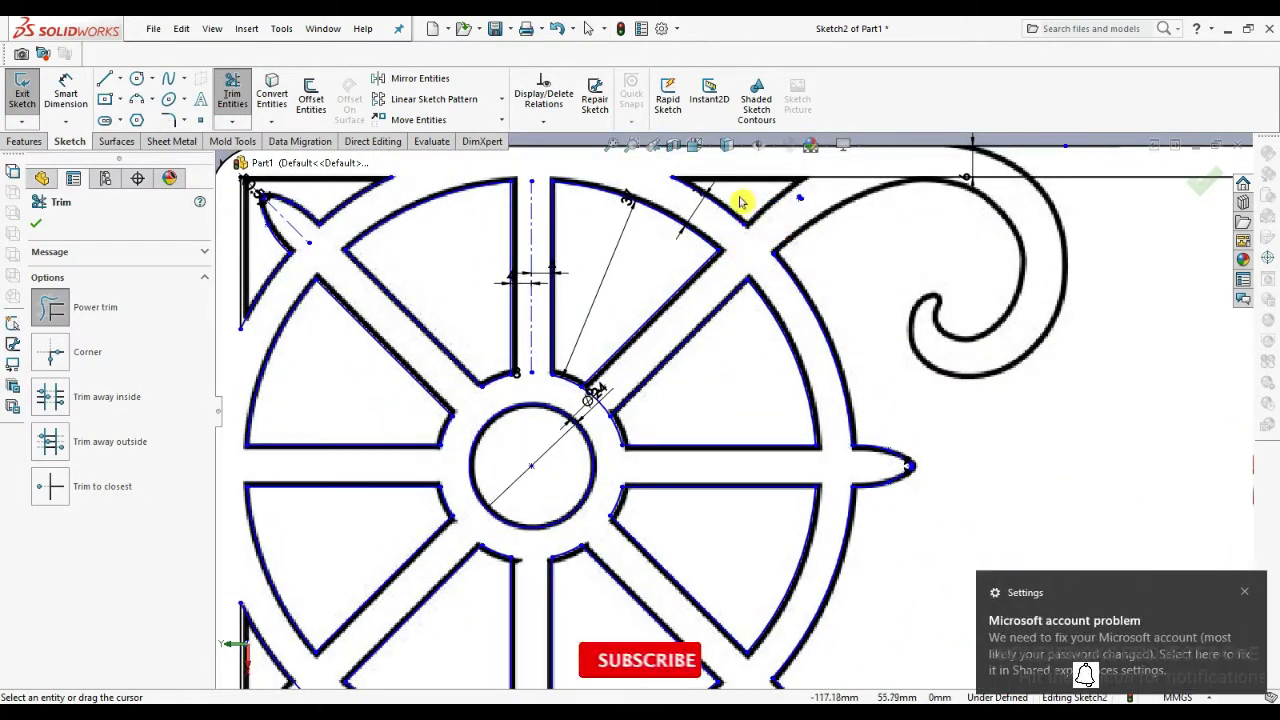
{"action": "scroll", "coordinate": [740, 203], "scroll_direction": "down", "scroll_amount": 1}
{"action": "scroll", "coordinate": [657, 337], "scroll_direction": "up", "scroll_amount": 3}
{"action": "scroll", "coordinate": [688, 494], "scroll_direction": "up", "scroll_amount": 1}
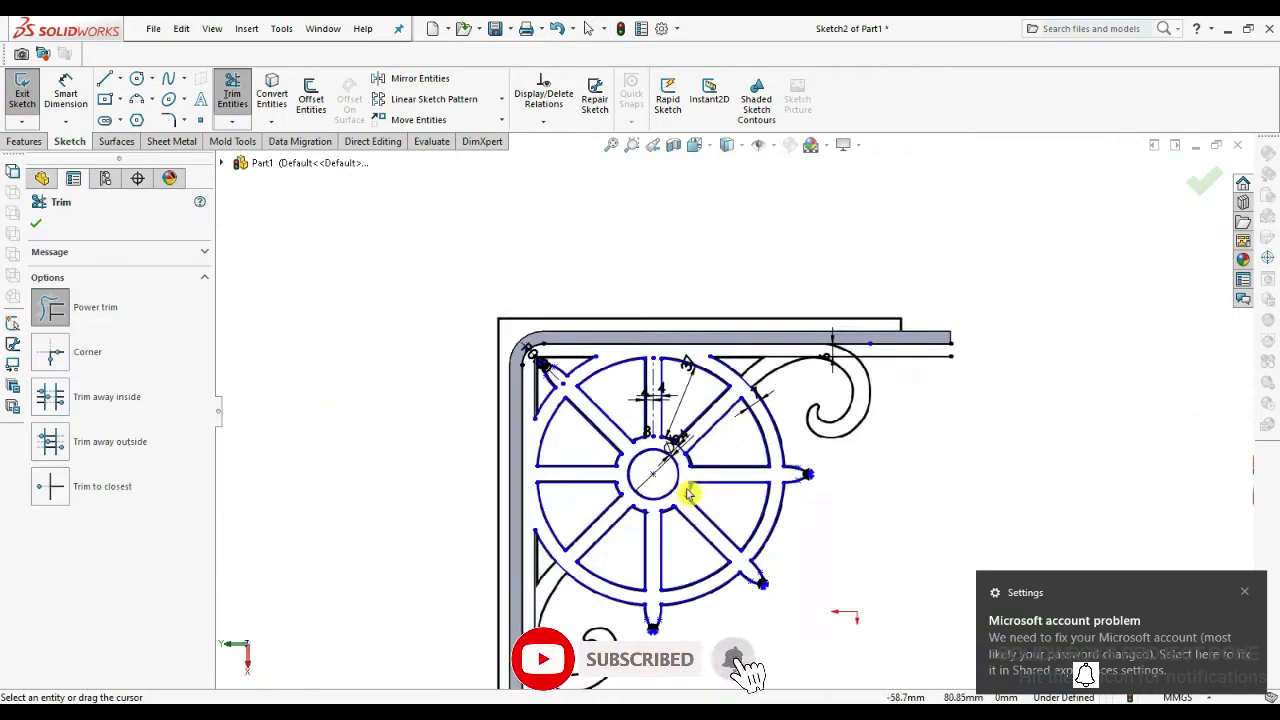
{"action": "scroll", "coordinate": [688, 494], "scroll_direction": "down", "scroll_amount": 2}
- Draw a centerline from the hub centre and trace a spline along the lower scroll curl
{"action": "key", "text": "l"}
{"action": "scroll", "coordinate": [738, 314], "scroll_direction": "down", "scroll_amount": 3}
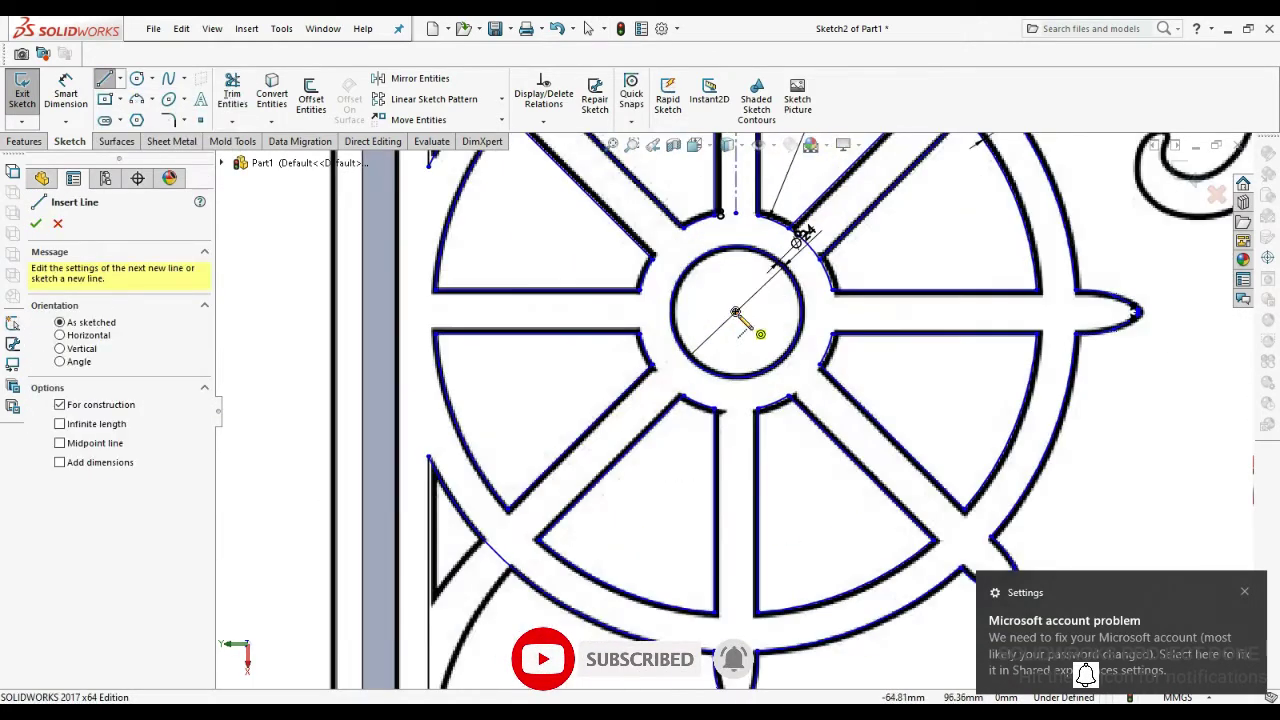
{"action": "left_click", "coordinate": [735, 313]}
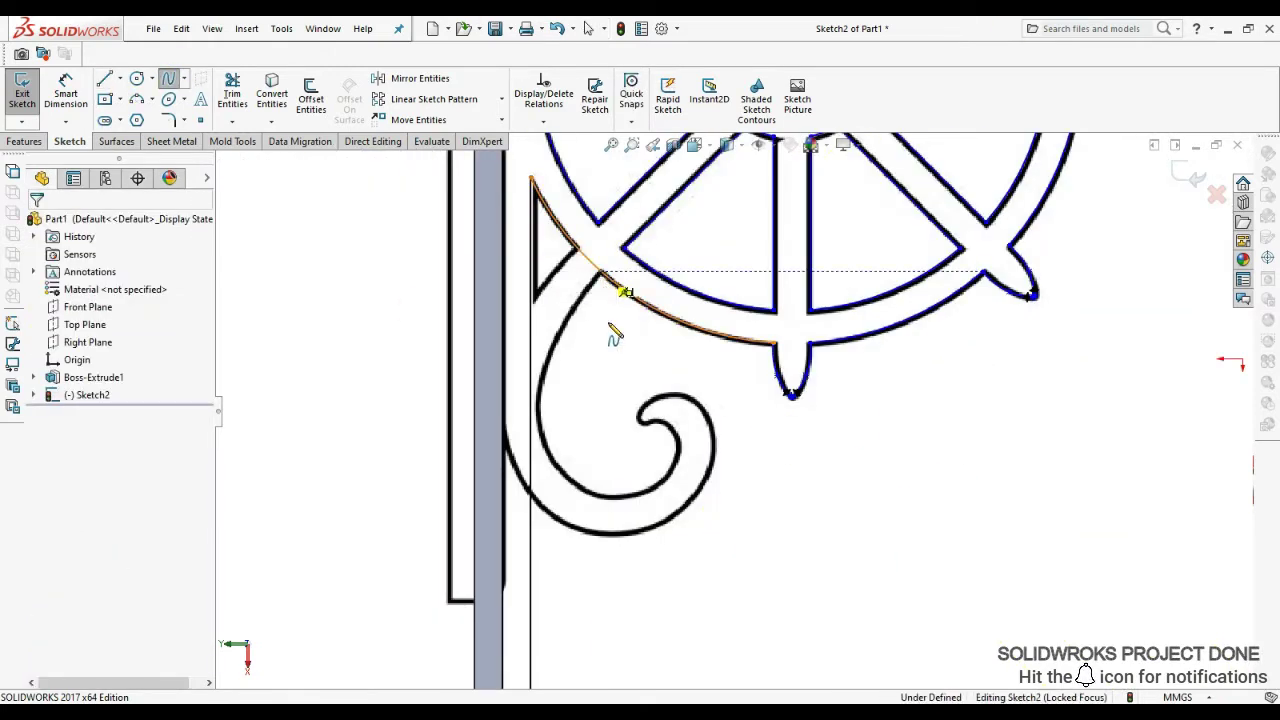
{"action": "left_click", "coordinate": [614, 337]}
{"action": "scroll", "coordinate": [600, 320], "scroll_direction": "down", "scroll_amount": 3}
{"action": "scroll", "coordinate": [760, 640], "scroll_direction": "up", "scroll_amount": 1}
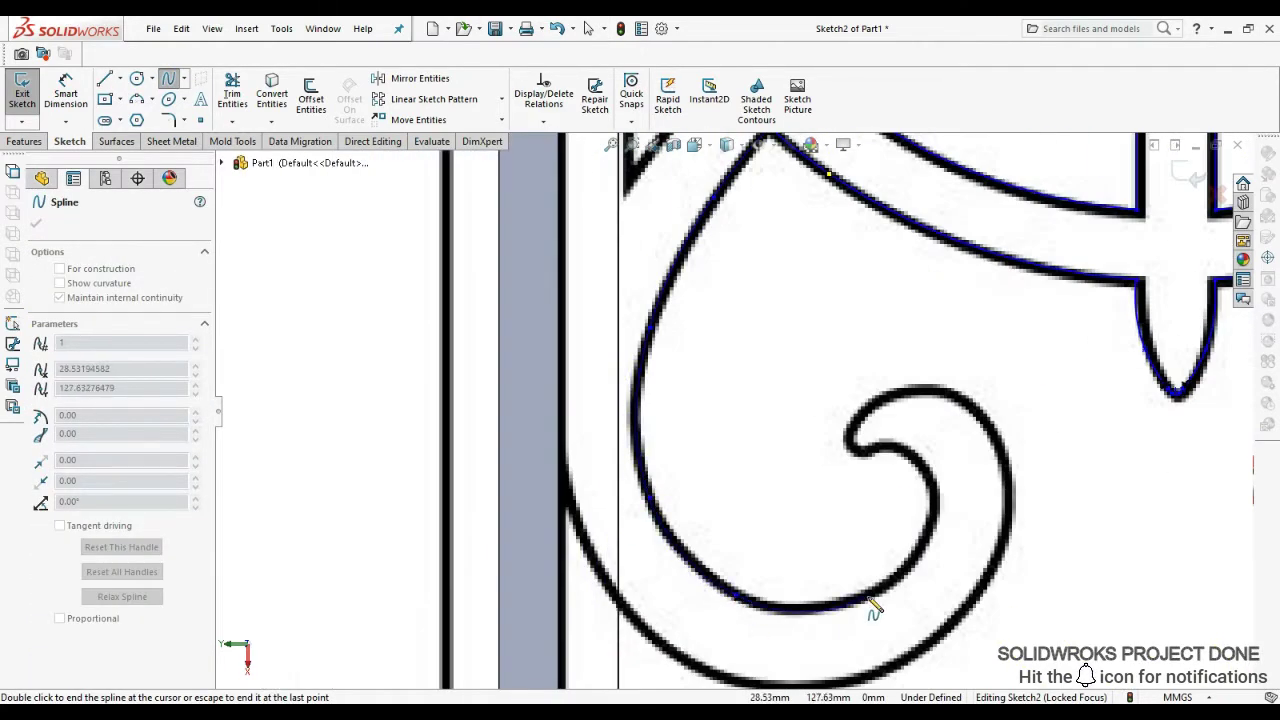
{"action": "scroll", "coordinate": [930, 478], "scroll_direction": "down", "scroll_amount": 1}
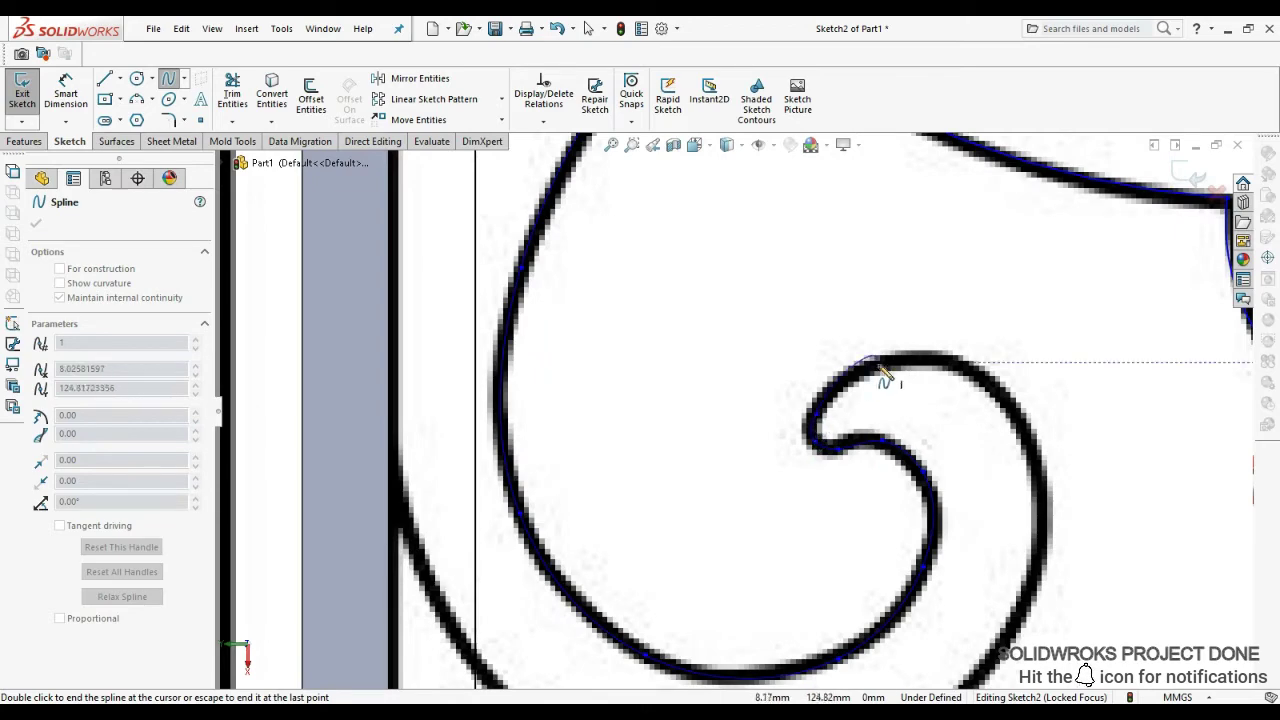
{"action": "middle_click_drag", "start_coordinate": [1058, 530], "coordinate": [888, 542], "text": "ctrl"}
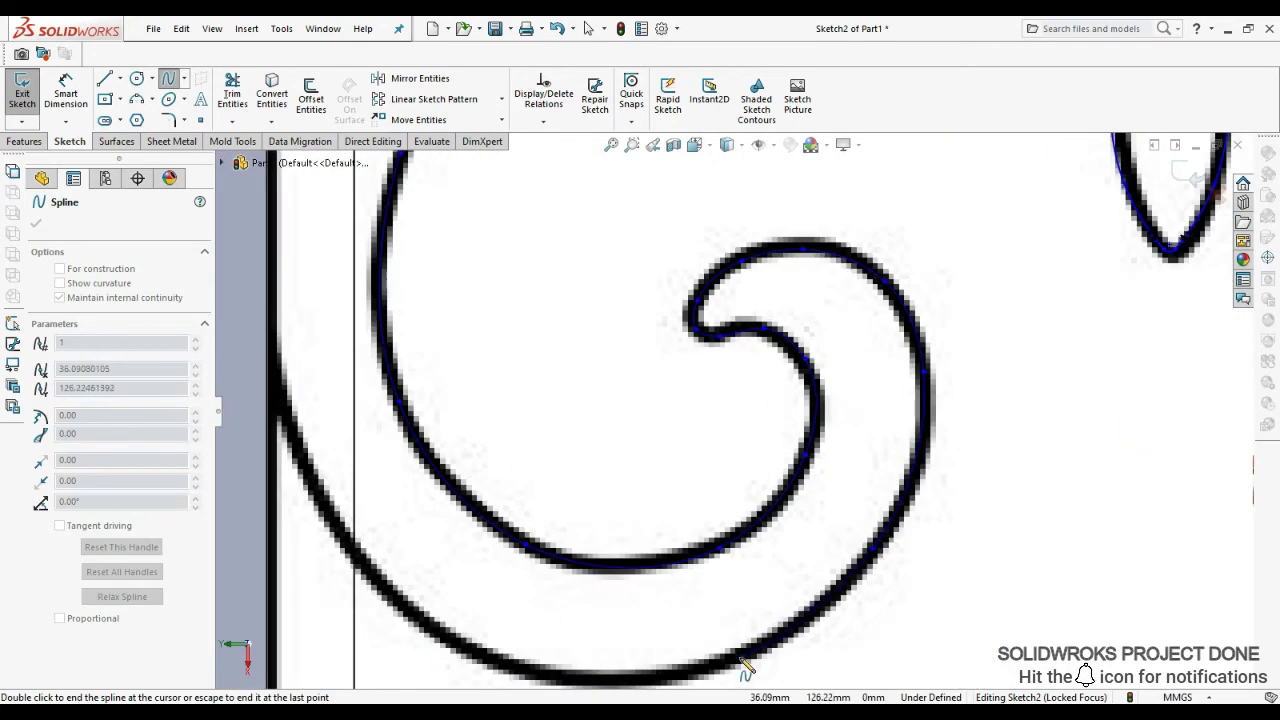
{"action": "key", "text": "Escape"}
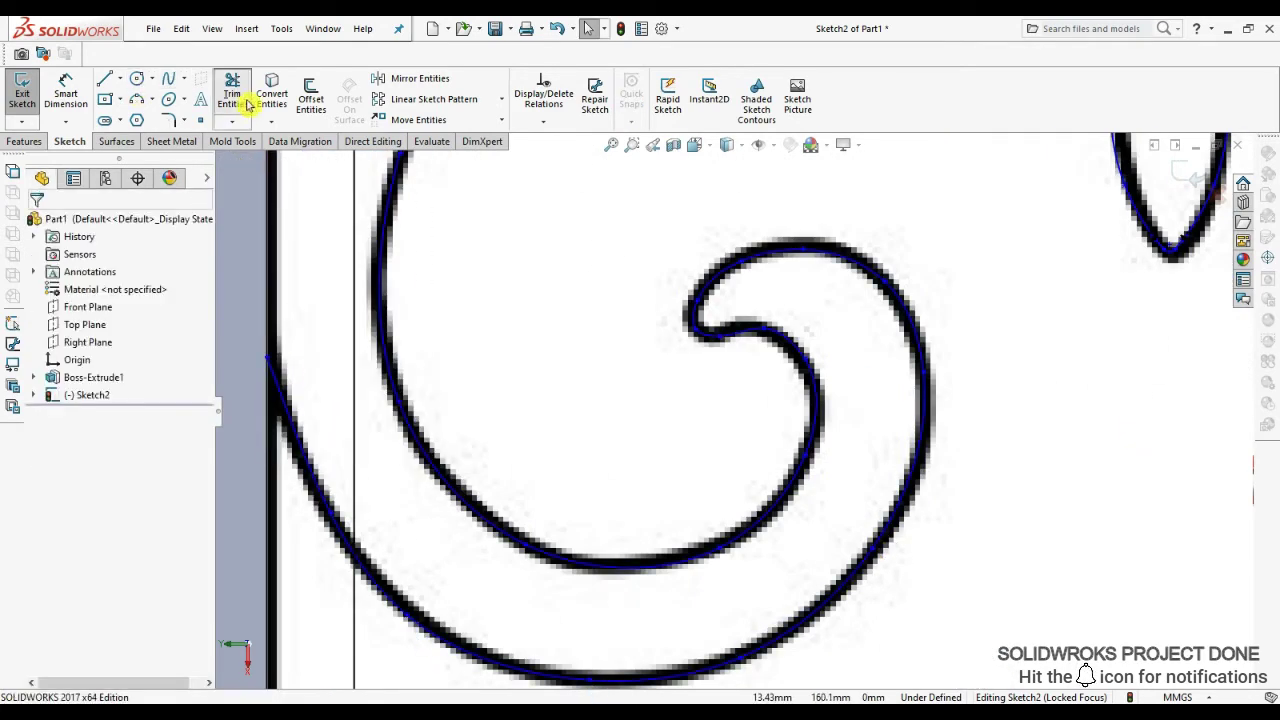
- Trim the scroll edges and add a line and curve at the scroll junction
{"action": "left_click", "coordinate": [232, 92]}
{"action": "scroll", "coordinate": [691, 486], "scroll_direction": "up", "scroll_amount": 2}
{"action": "scroll", "coordinate": [691, 486], "scroll_direction": "down", "scroll_amount": 2}
{"action": "scroll", "coordinate": [680, 409], "scroll_direction": "down", "scroll_amount": 2}
{"action": "scroll", "coordinate": [695, 325], "scroll_direction": "up", "scroll_amount": 3}
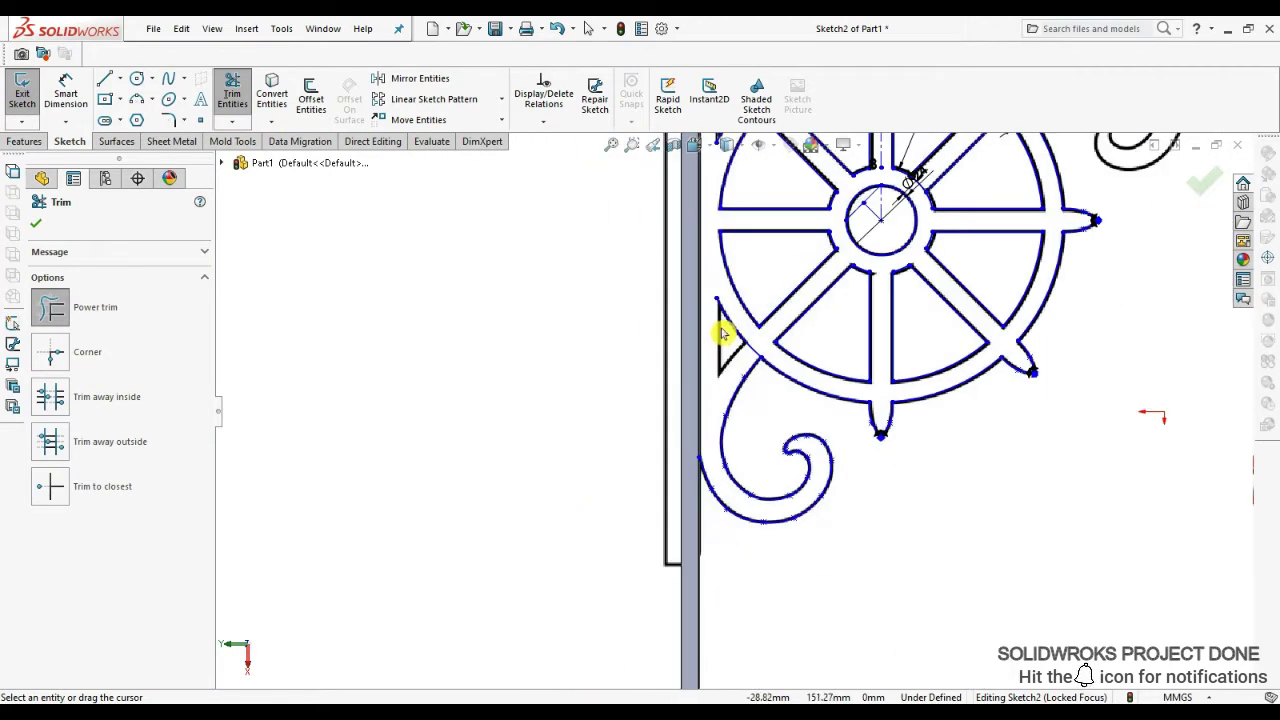
{"action": "left_click", "coordinate": [104, 88]}
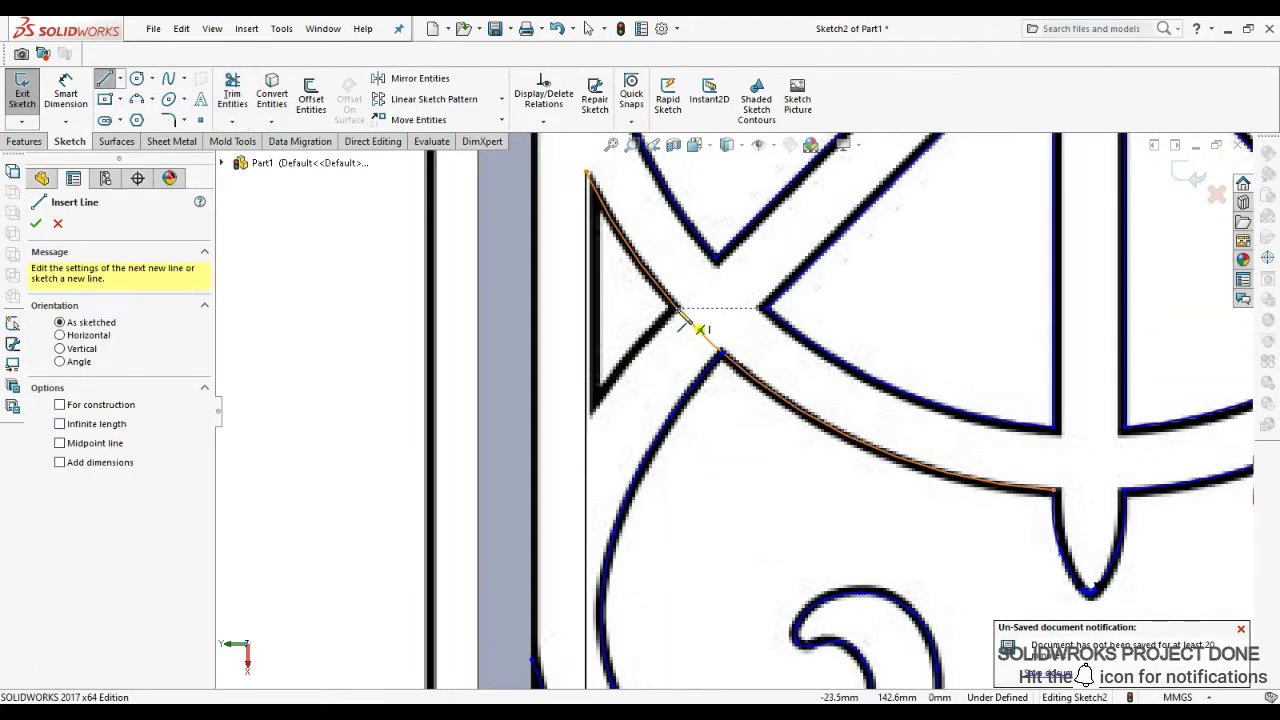
{"action": "left_click", "coordinate": [458, 287]}
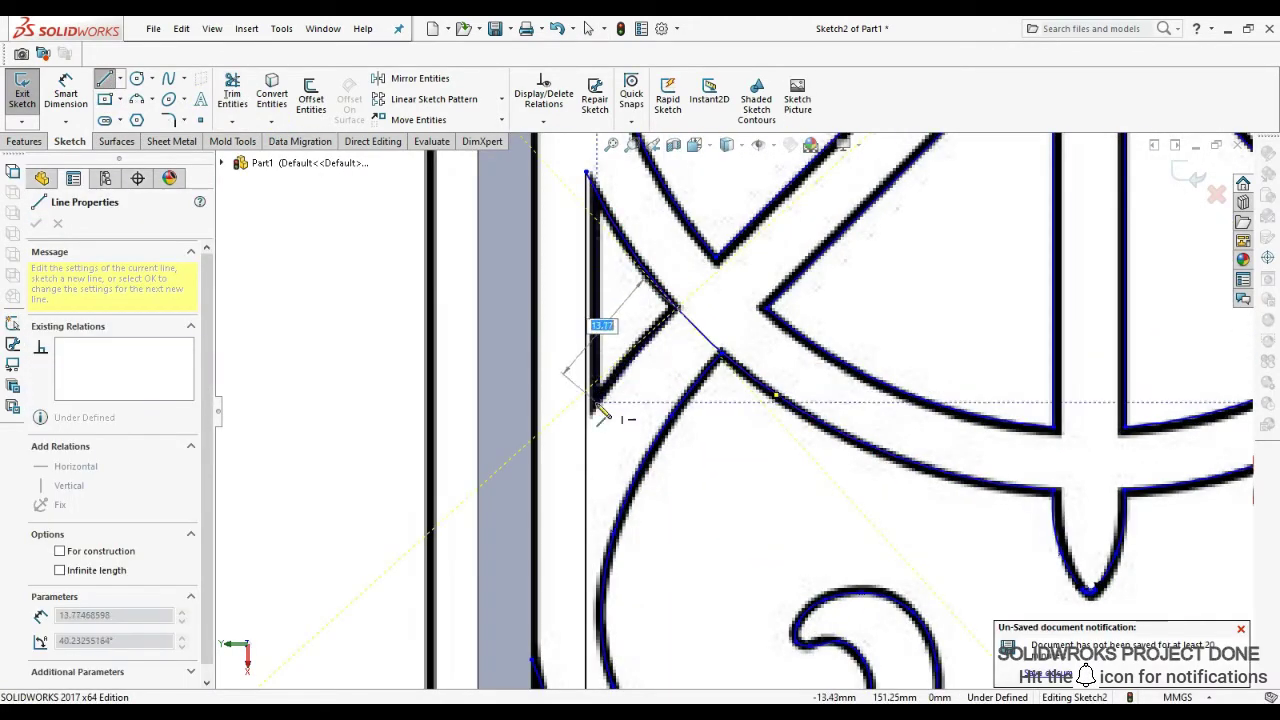
{"action": "left_click", "coordinate": [700, 328]}
{"action": "scroll", "coordinate": [650, 365], "scroll_direction": "down", "scroll_amount": 2}
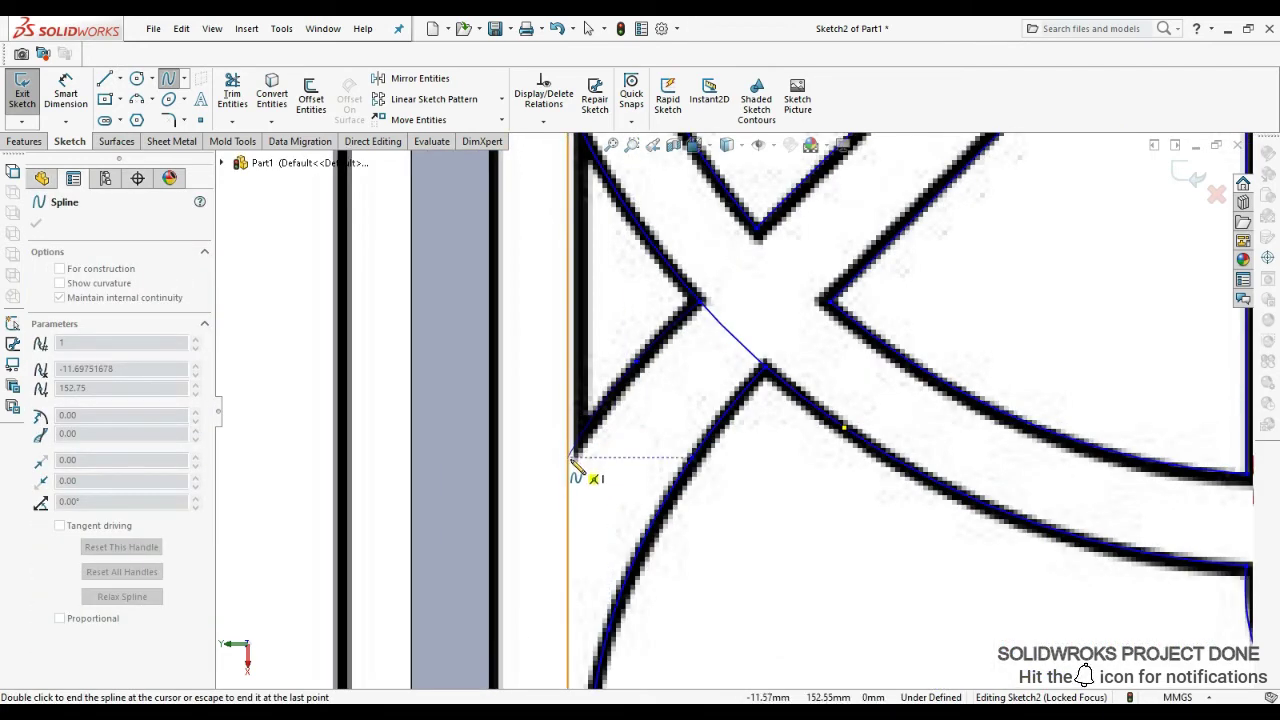
- Tidy the scroll curves with Trim Entities and start Mirror Entities on Spline17
{"action": "key", "text": "t"}
{"action": "scroll", "coordinate": [710, 450], "scroll_direction": "up", "scroll_amount": 5}
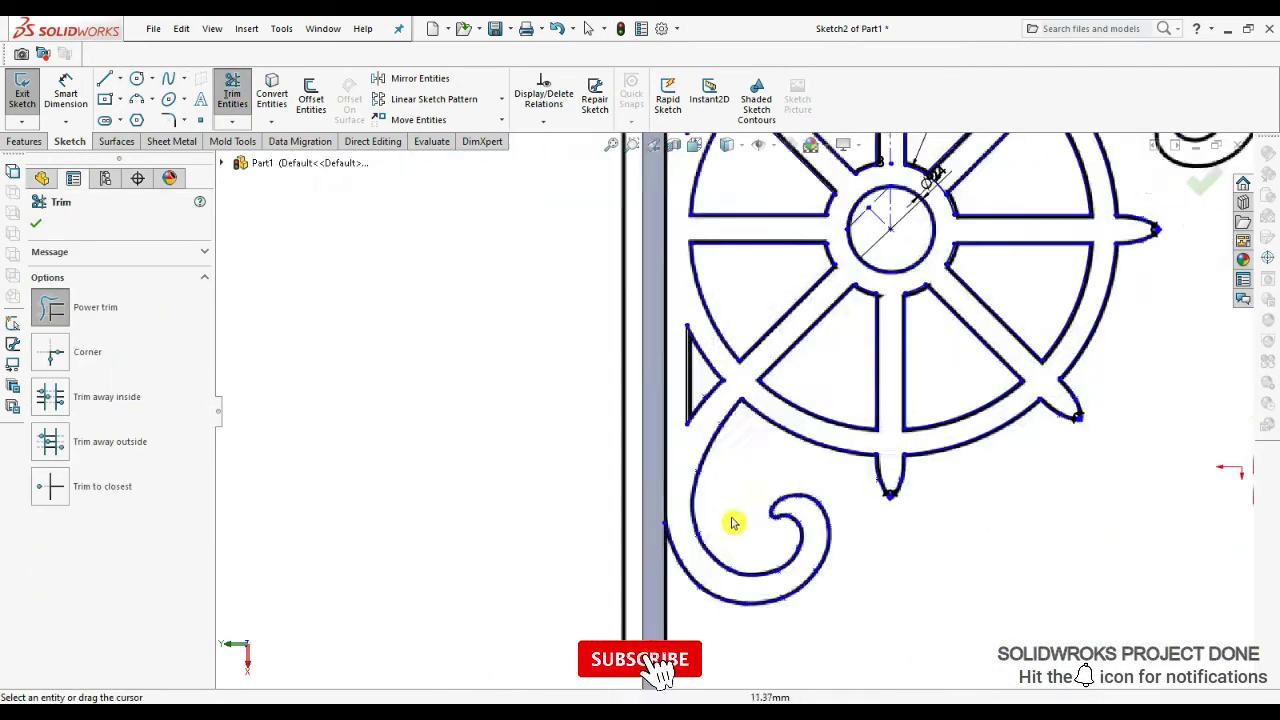
{"action": "scroll", "coordinate": [680, 460], "scroll_direction": "down", "scroll_amount": 3}
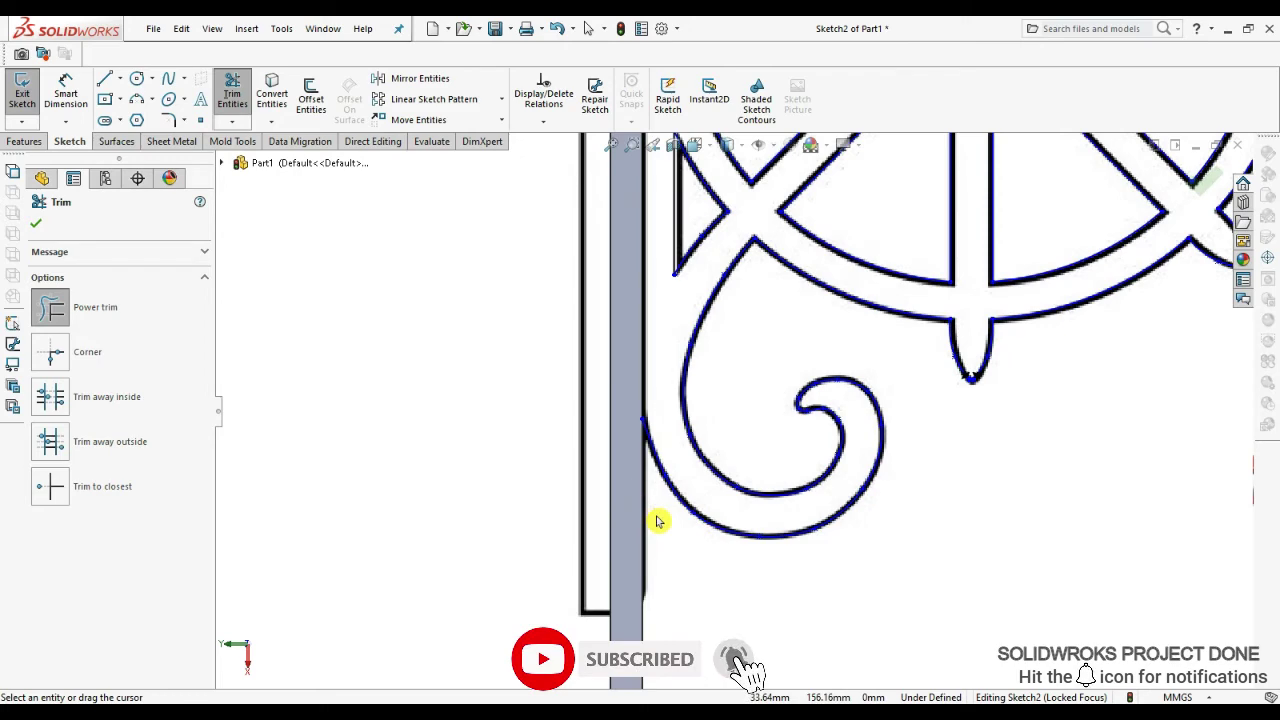
{"action": "scroll", "coordinate": [690, 430], "scroll_direction": "up", "scroll_amount": 3}
{"action": "scroll", "coordinate": [730, 260], "scroll_direction": "down", "scroll_amount": 3}
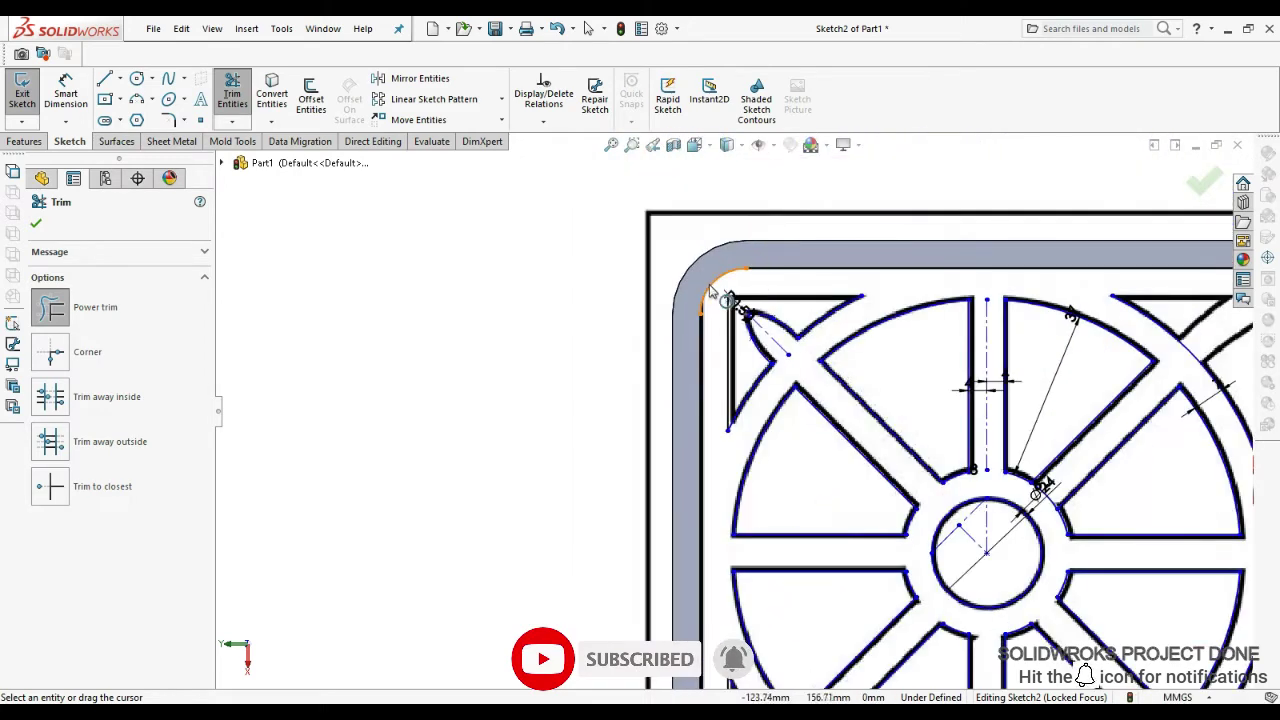
{"action": "scroll", "coordinate": [710, 290], "scroll_direction": "up", "scroll_amount": 2}
{"action": "scroll", "coordinate": [734, 594], "scroll_direction": "up", "scroll_amount": 2}
{"action": "scroll", "coordinate": [857, 229], "scroll_direction": "down", "scroll_amount": 3}
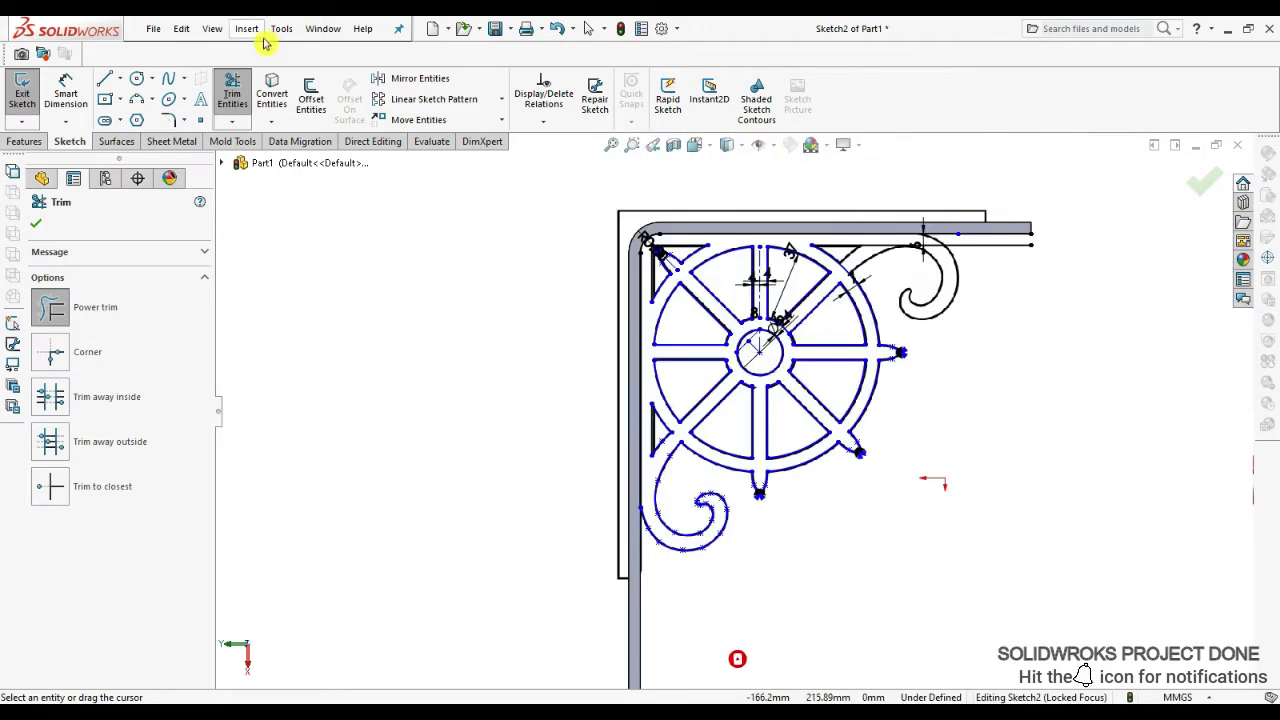
{"action": "left_click", "coordinate": [420, 78]}
{"action": "scroll", "coordinate": [715, 460], "scroll_direction": "down", "scroll_amount": 2}
- Add Spline18 to the mirror and mirror the scroll about diagonal Line39
{"action": "scroll", "coordinate": [690, 330], "scroll_direction": "up", "scroll_amount": 2}
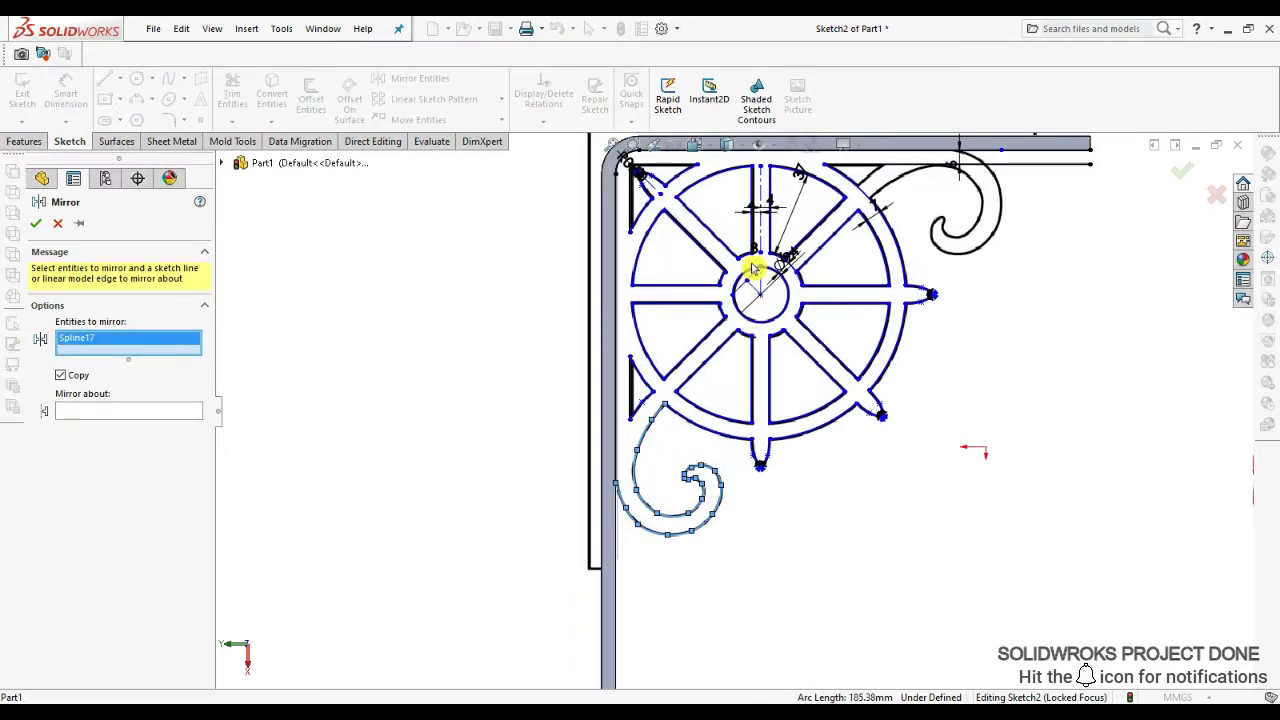
{"action": "left_click", "coordinate": [640, 413]}
{"action": "left_click", "coordinate": [128, 423]}
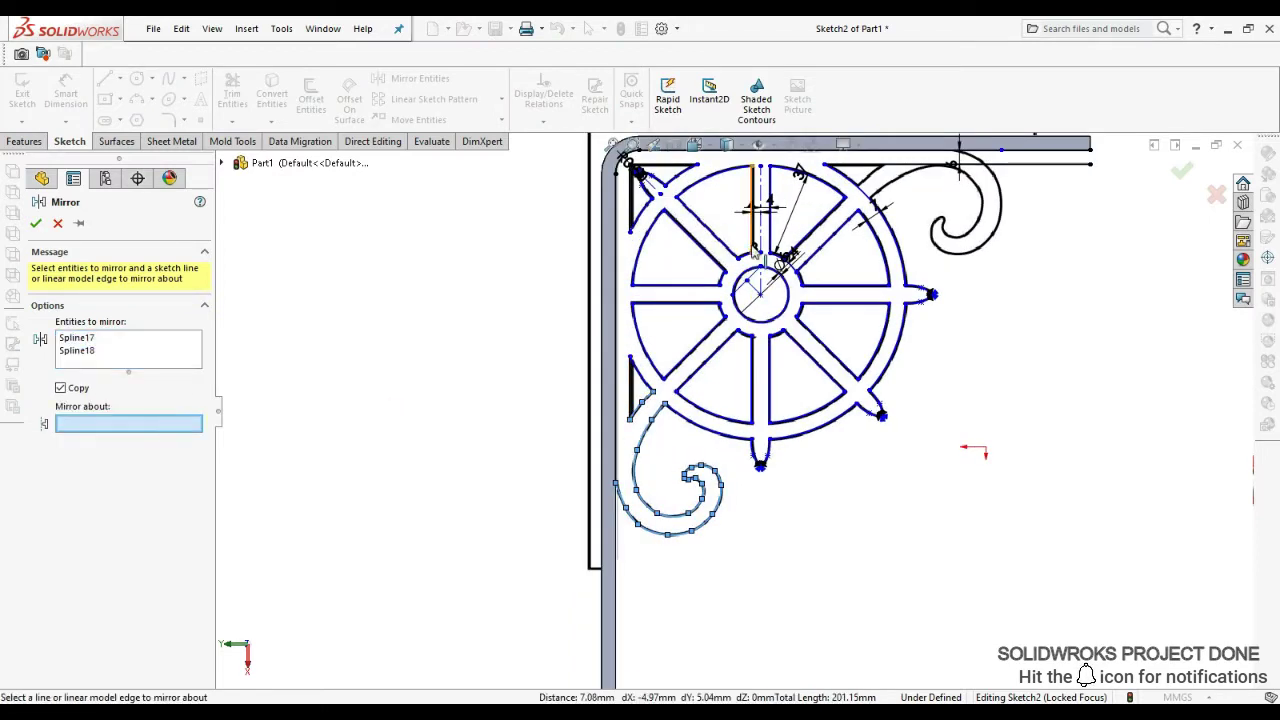
{"action": "left_click", "coordinate": [764, 296]}
{"action": "left_click", "coordinate": [36, 223]}
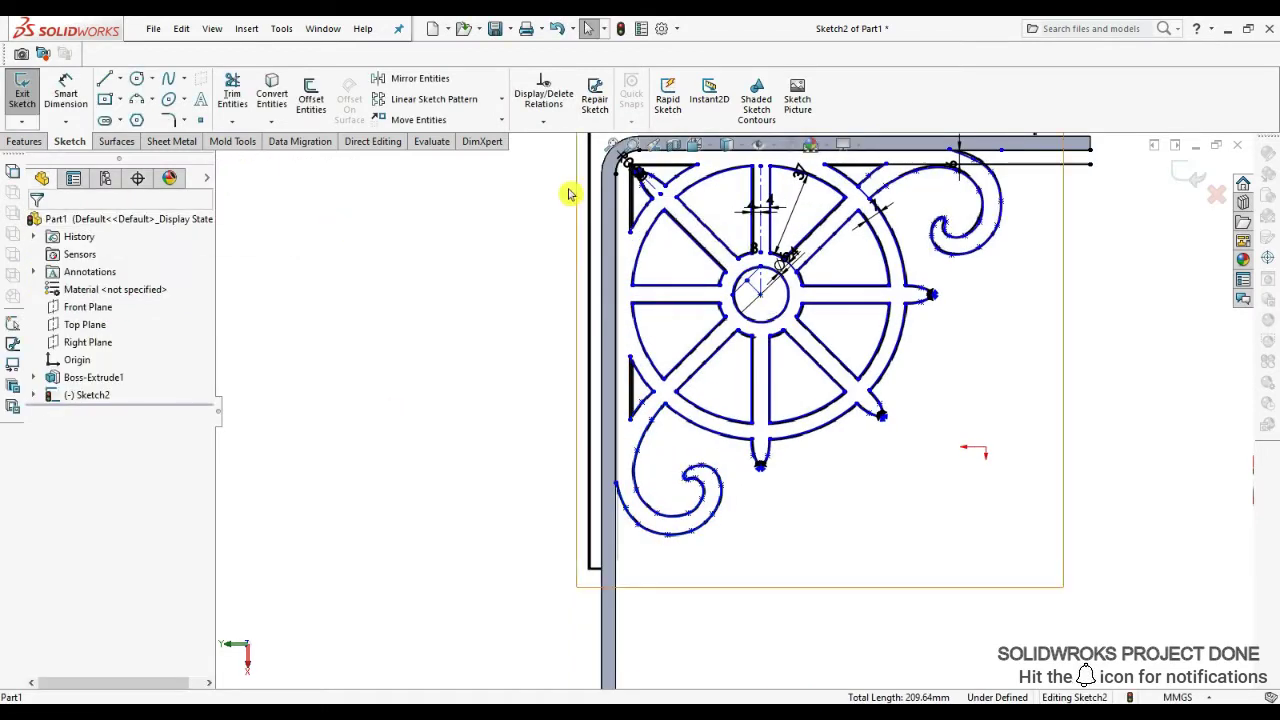
- Trim the leftover sketch lines around the mirrored scroll
{"action": "key", "text": "t"}
{"action": "scroll", "coordinate": [1057, 197], "scroll_direction": "down", "scroll_amount": 3}
{"action": "scroll", "coordinate": [1031, 222], "scroll_direction": "down", "scroll_amount": 3}
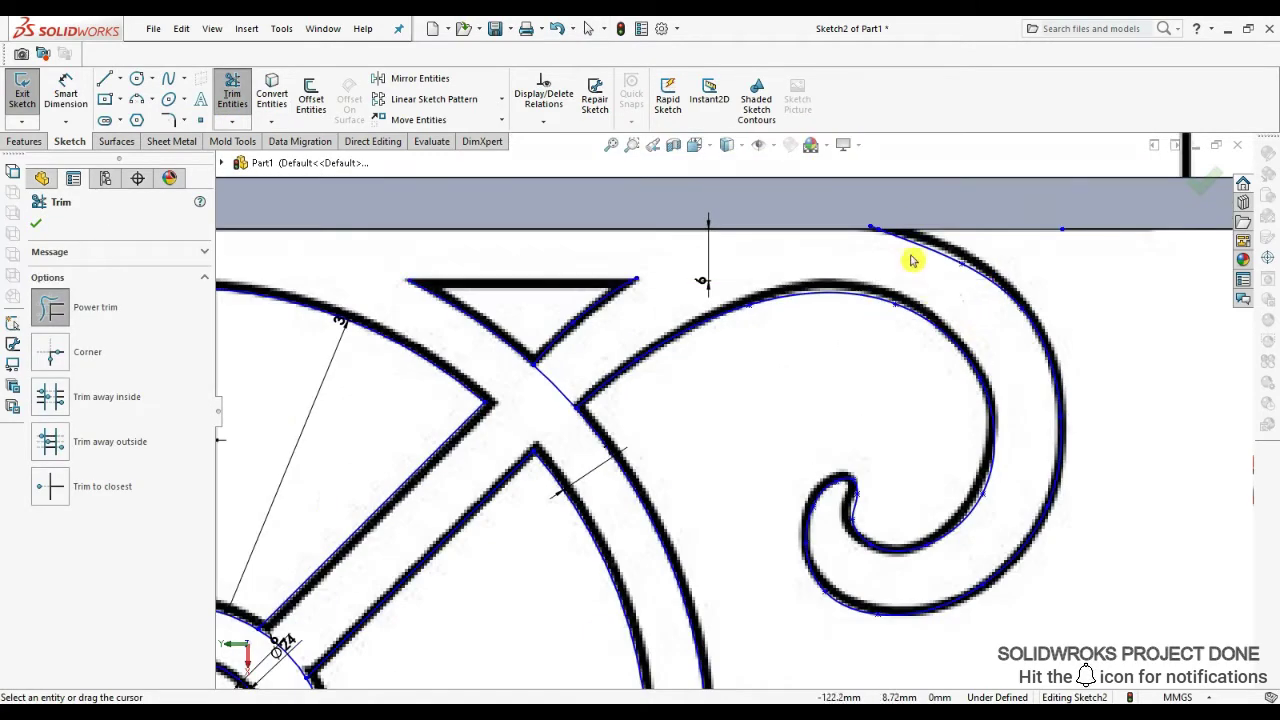
{"action": "scroll", "coordinate": [877, 251], "scroll_direction": "down", "scroll_amount": 3}
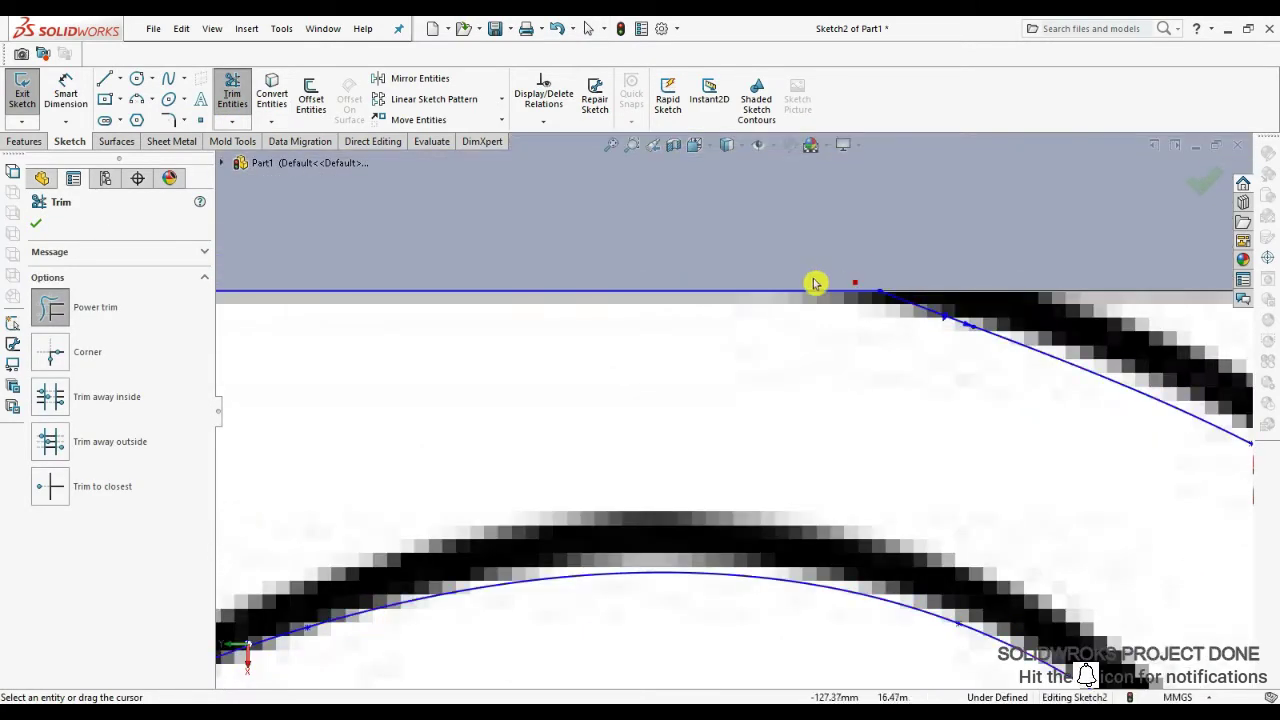
{"action": "scroll", "coordinate": [686, 471], "scroll_direction": "up", "scroll_amount": 2}
{"action": "scroll", "coordinate": [517, 517], "scroll_direction": "up", "scroll_amount": 1}
{"action": "scroll", "coordinate": [614, 394], "scroll_direction": "down", "scroll_amount": 2}
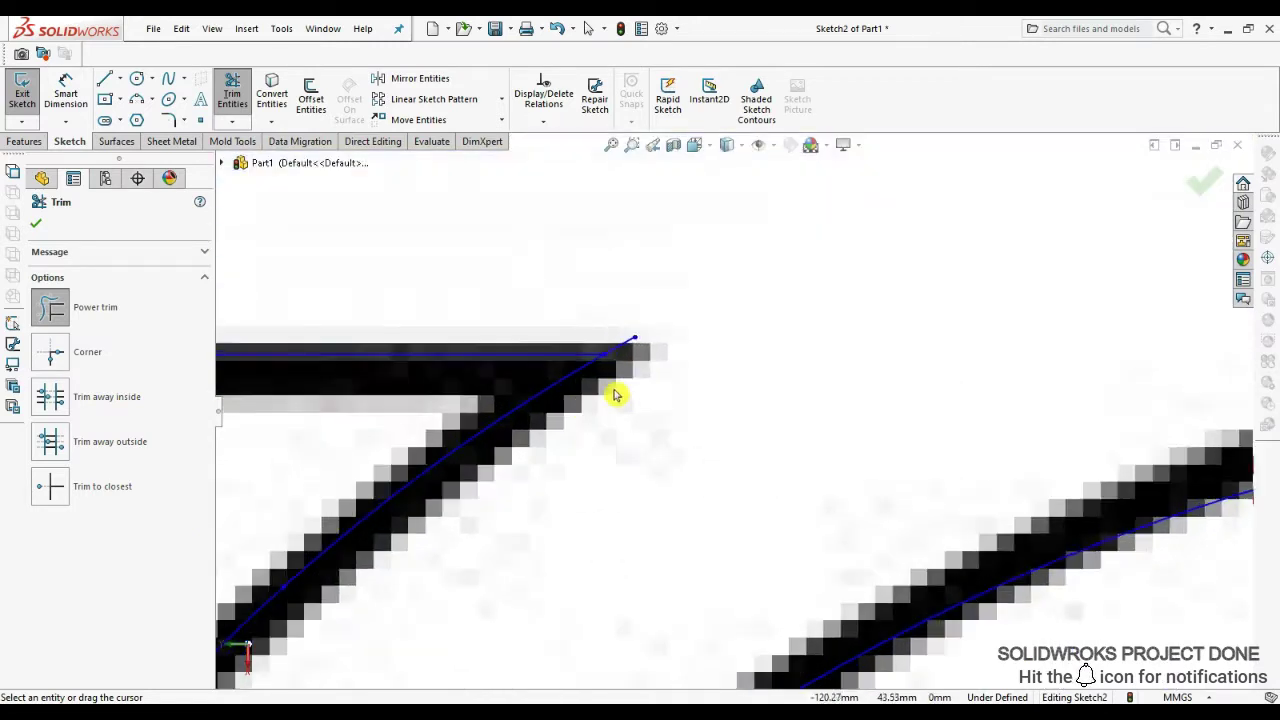
{"action": "scroll", "coordinate": [646, 363], "scroll_direction": "down", "scroll_amount": 1}
{"action": "scroll", "coordinate": [491, 477], "scroll_direction": "up", "scroll_amount": 4}
{"action": "scroll", "coordinate": [540, 436], "scroll_direction": "down", "scroll_amount": 2}
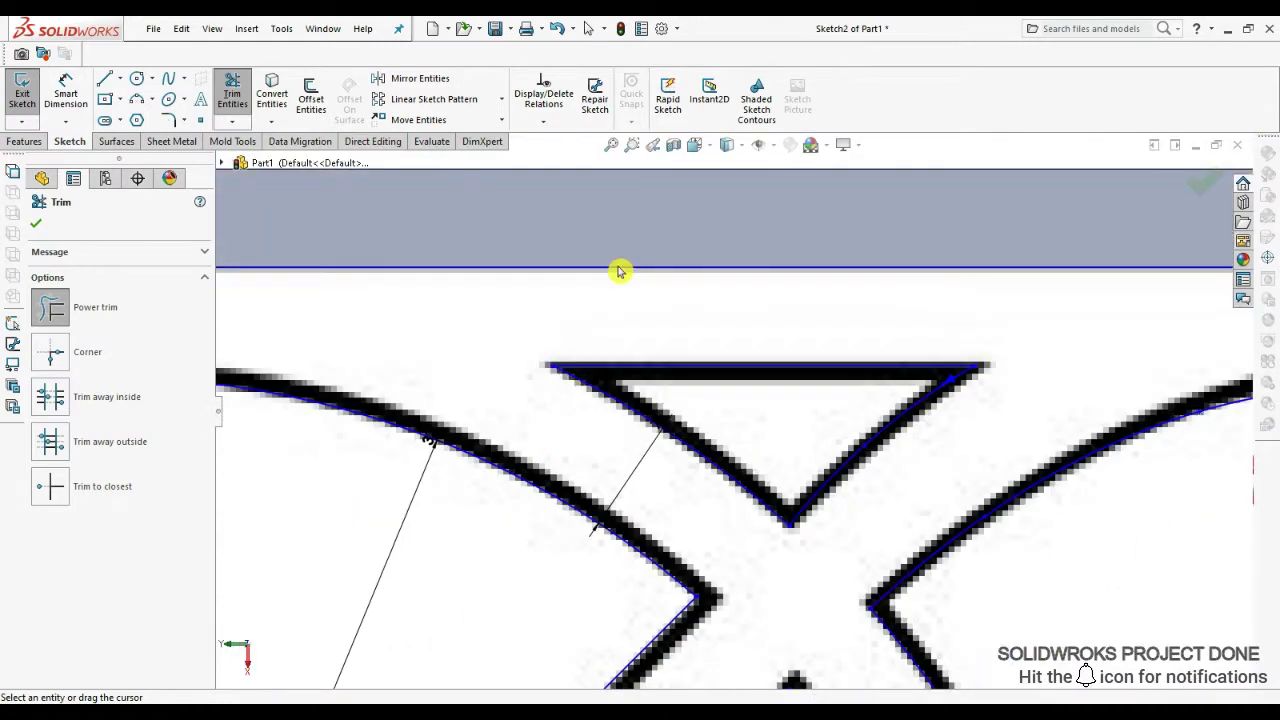
{"action": "scroll", "coordinate": [619, 271], "scroll_direction": "up", "scroll_amount": 4}
{"action": "scroll", "coordinate": [623, 509], "scroll_direction": "up", "scroll_amount": 1}
{"action": "scroll", "coordinate": [810, 464], "scroll_direction": "up", "scroll_amount": 2}
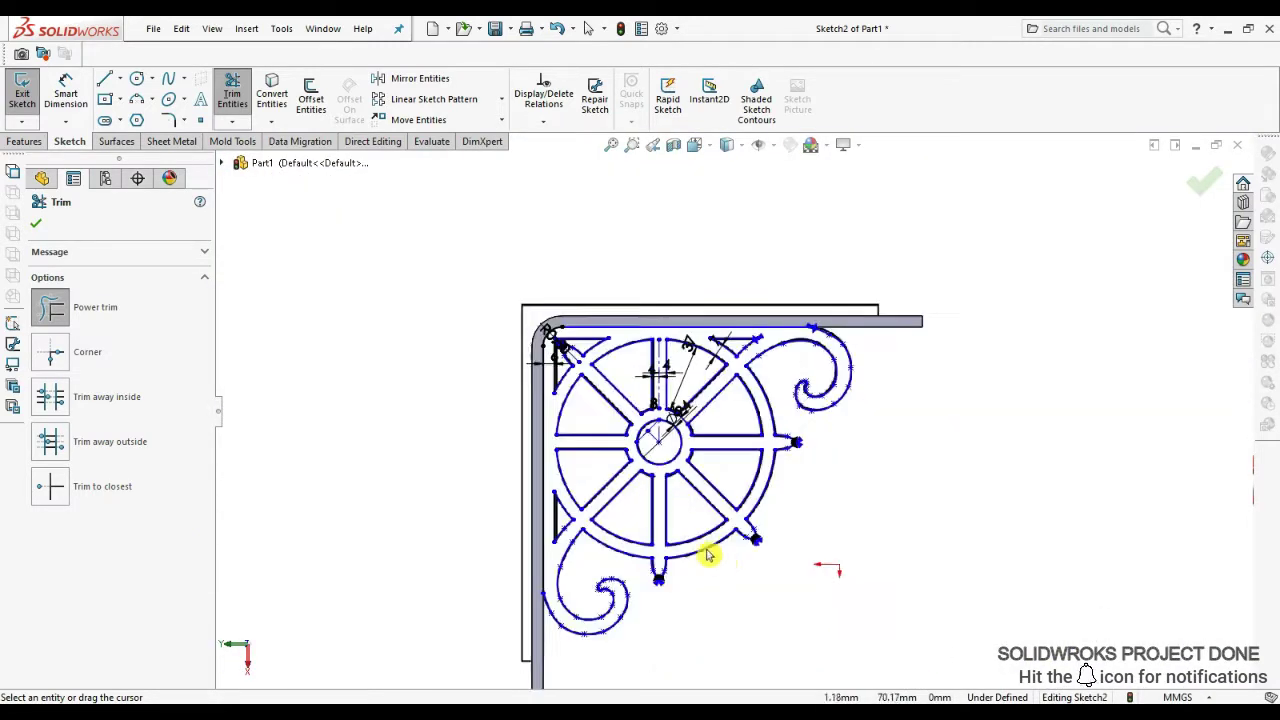
{"action": "scroll", "coordinate": [706, 554], "scroll_direction": "down", "scroll_amount": 2}
{"action": "scroll", "coordinate": [606, 486], "scroll_direction": "up", "scroll_amount": 1}
{"action": "scroll", "coordinate": [563, 431], "scroll_direction": "down", "scroll_amount": 1}
{"action": "scroll", "coordinate": [563, 431], "scroll_direction": "up", "scroll_amount": 2}
- Exit trimming and start an Extruded Boss/Base from the bracket sketch
{"action": "left_click", "coordinate": [36, 223]}
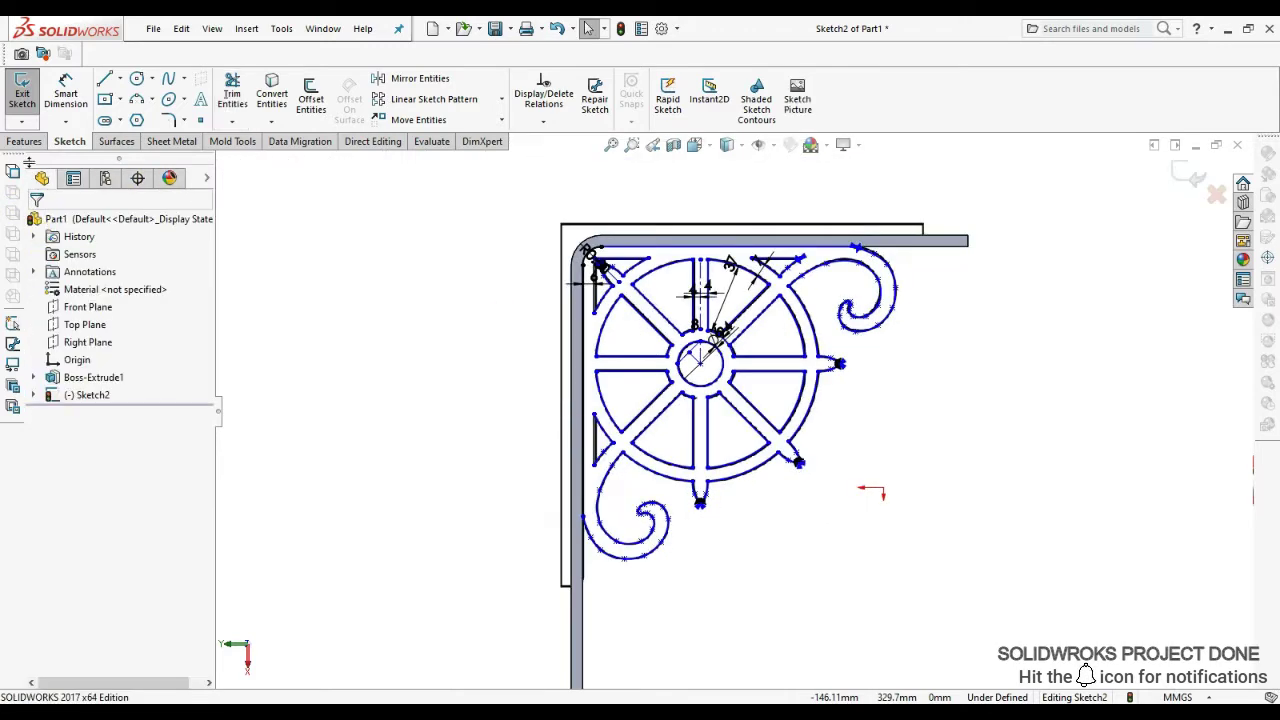
{"action": "left_click", "coordinate": [23, 141]}
{"action": "left_click", "coordinate": [28, 95]}
- Extrude the brace sketch region 6 mm mid-plane into Boss-Extrude2
{"action": "left_click", "coordinate": [738, 402]}
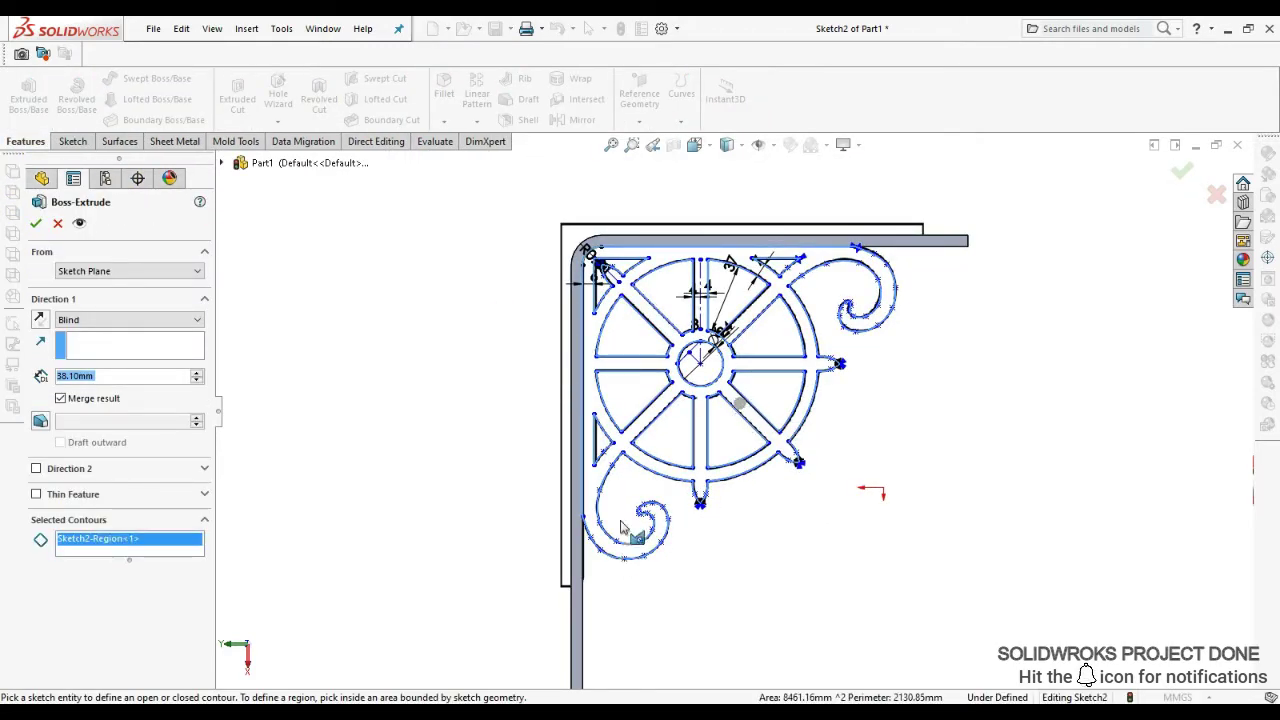
{"action": "scroll", "coordinate": [620, 527], "scroll_direction": "down", "scroll_amount": 2}
{"action": "left_click", "coordinate": [58, 223]}
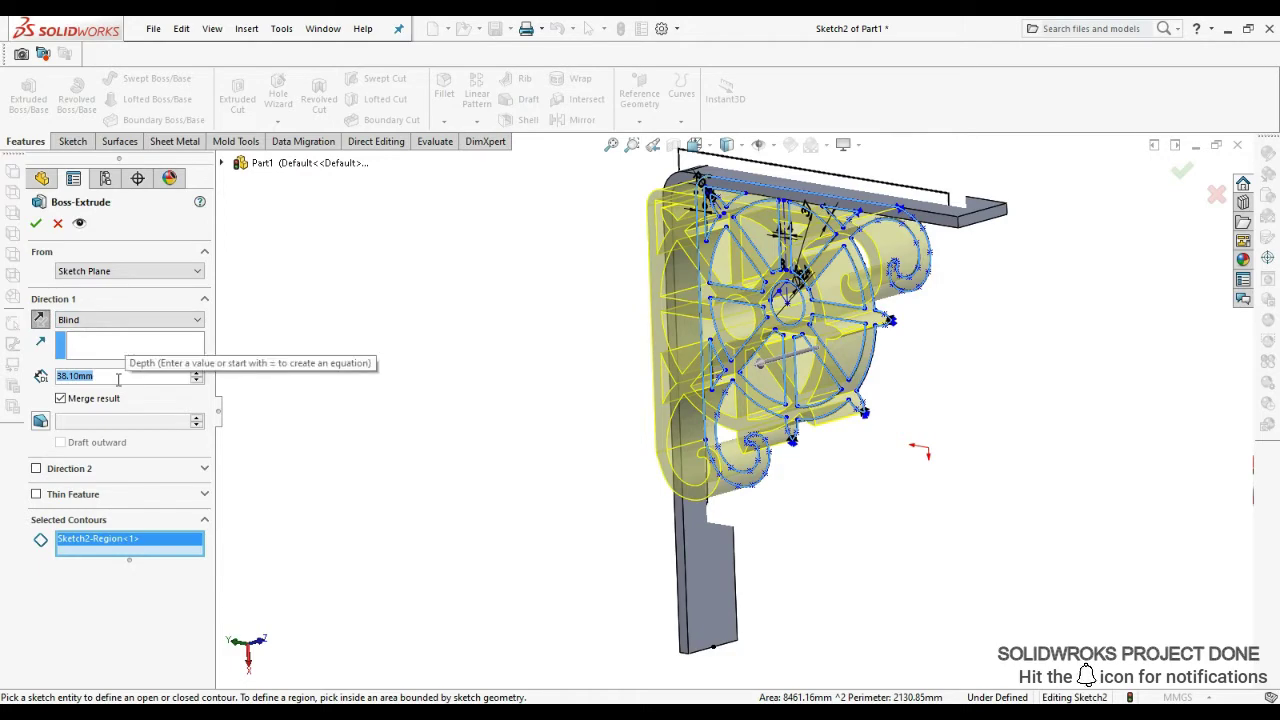
{"action": "type", "text": "6"}
{"action": "key", "text": "Return"}
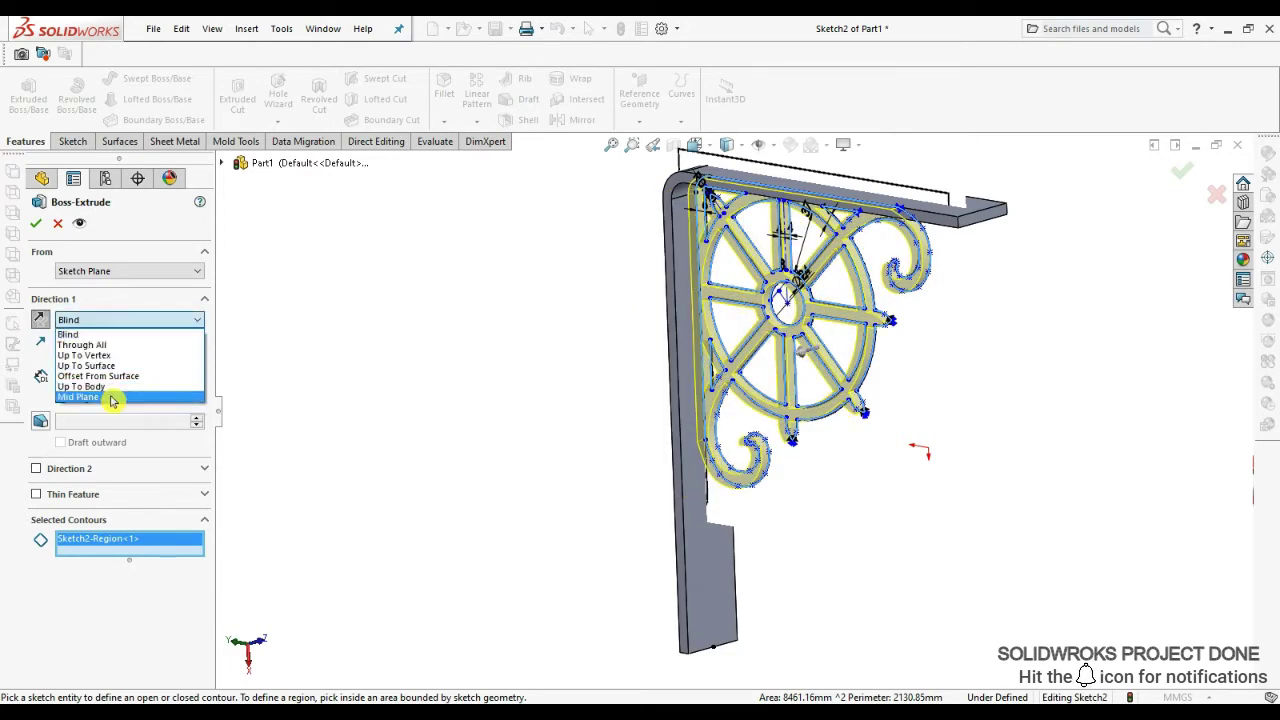
{"action": "left_click", "coordinate": [114, 397]}
{"action": "scroll", "coordinate": [730, 392], "scroll_direction": "up", "scroll_amount": 3}
{"action": "scroll", "coordinate": [721, 423], "scroll_direction": "down", "scroll_amount": 2}
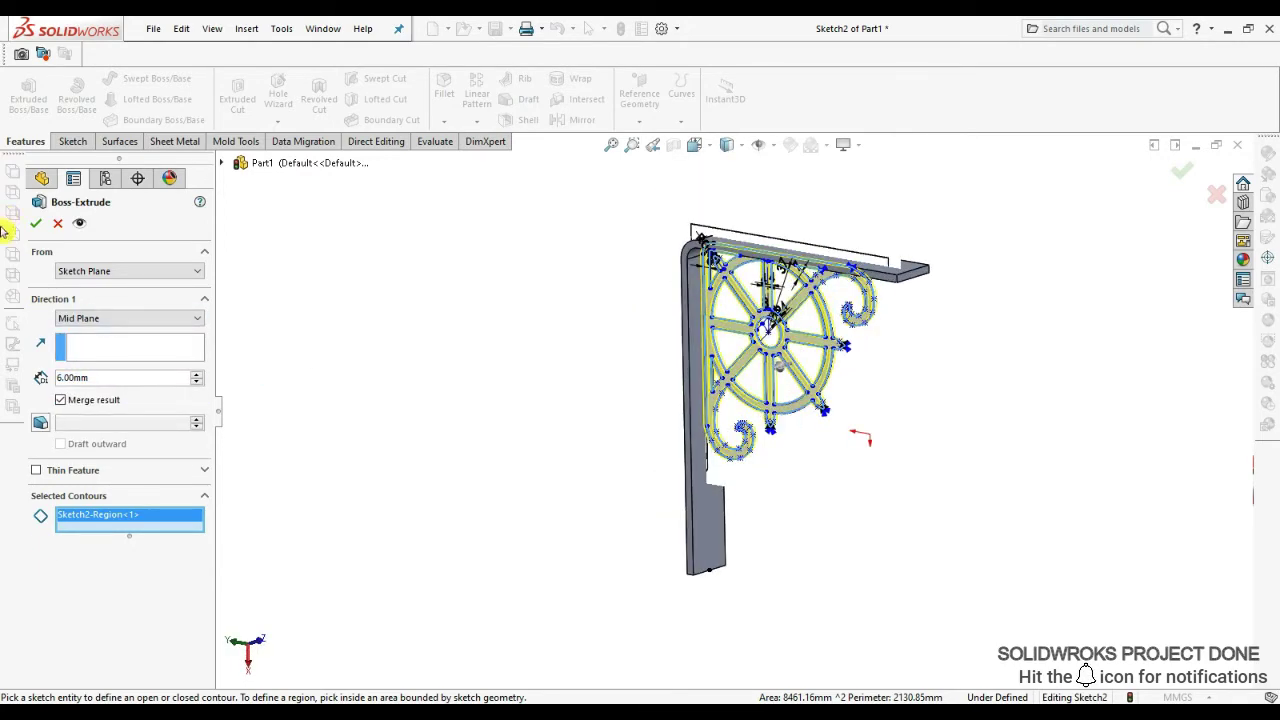
{"action": "key", "text": "Return"}
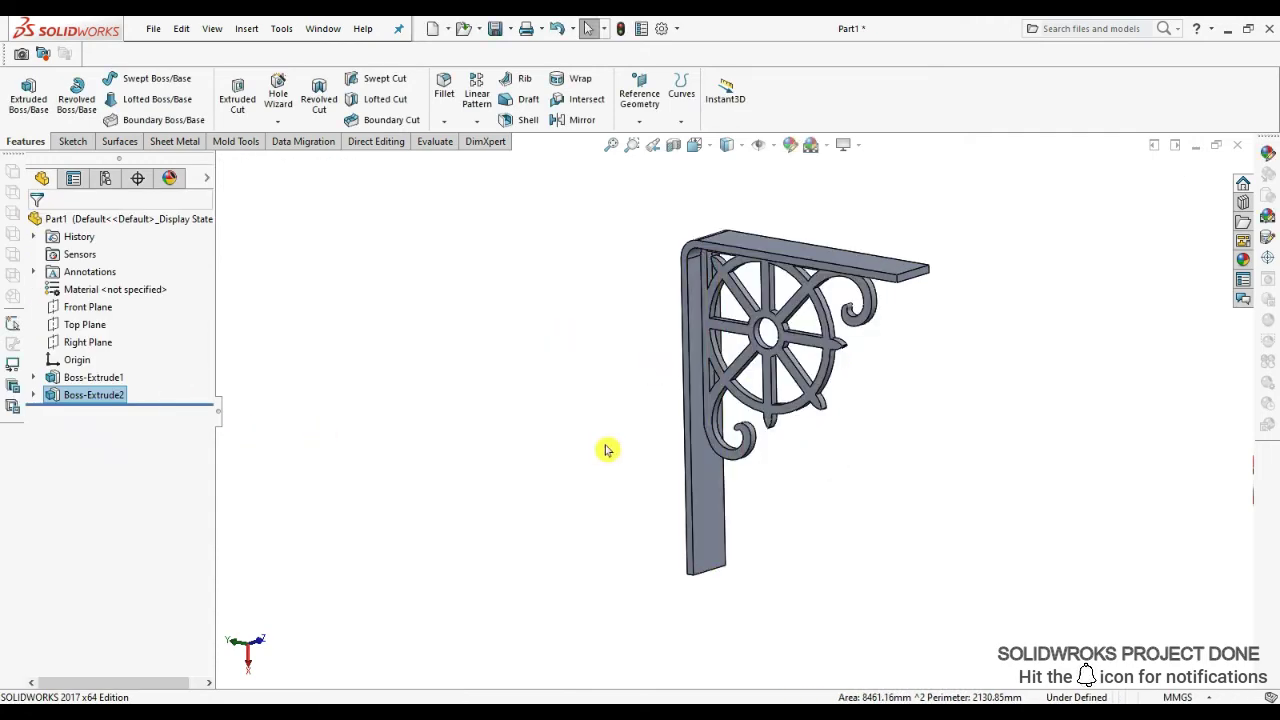
- Apply the dark powder-coat finish to the whole L-bracket body
{"action": "middle_click_drag", "start_coordinate": [607, 450], "coordinate": [873, 250]}
{"action": "left_click", "coordinate": [56, 398]}
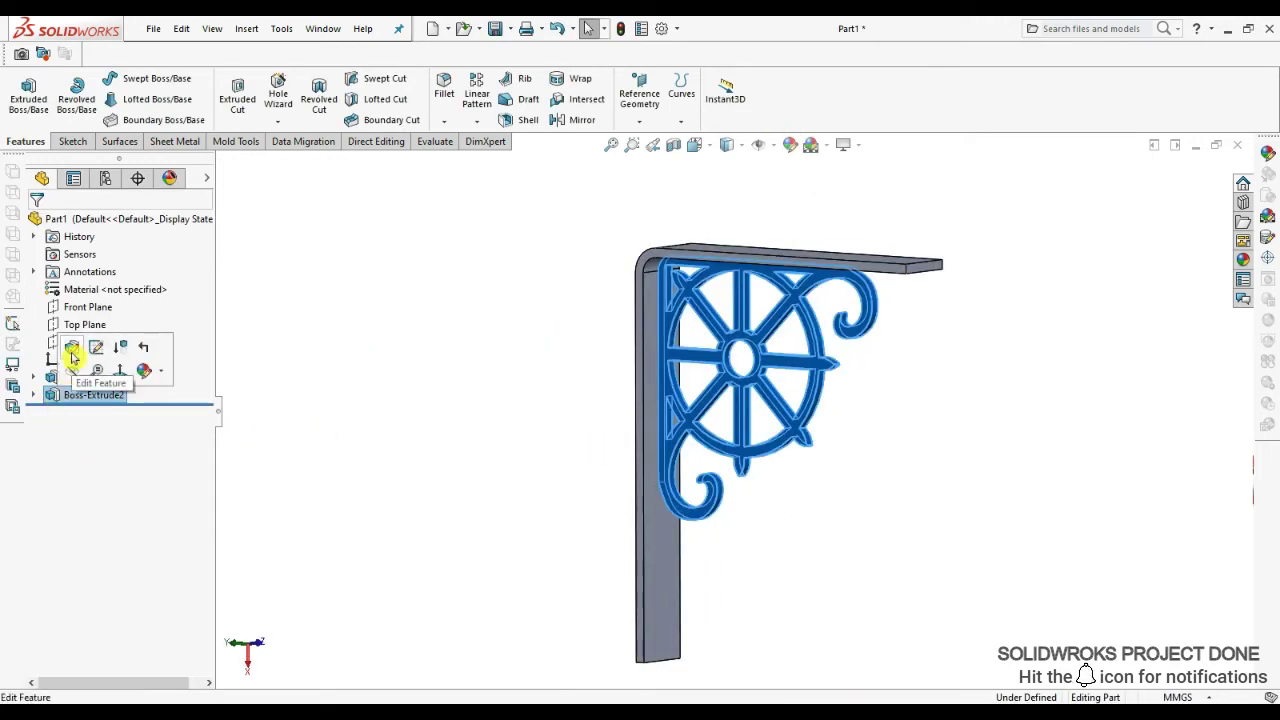
{"action": "left_click", "coordinate": [37, 224]}
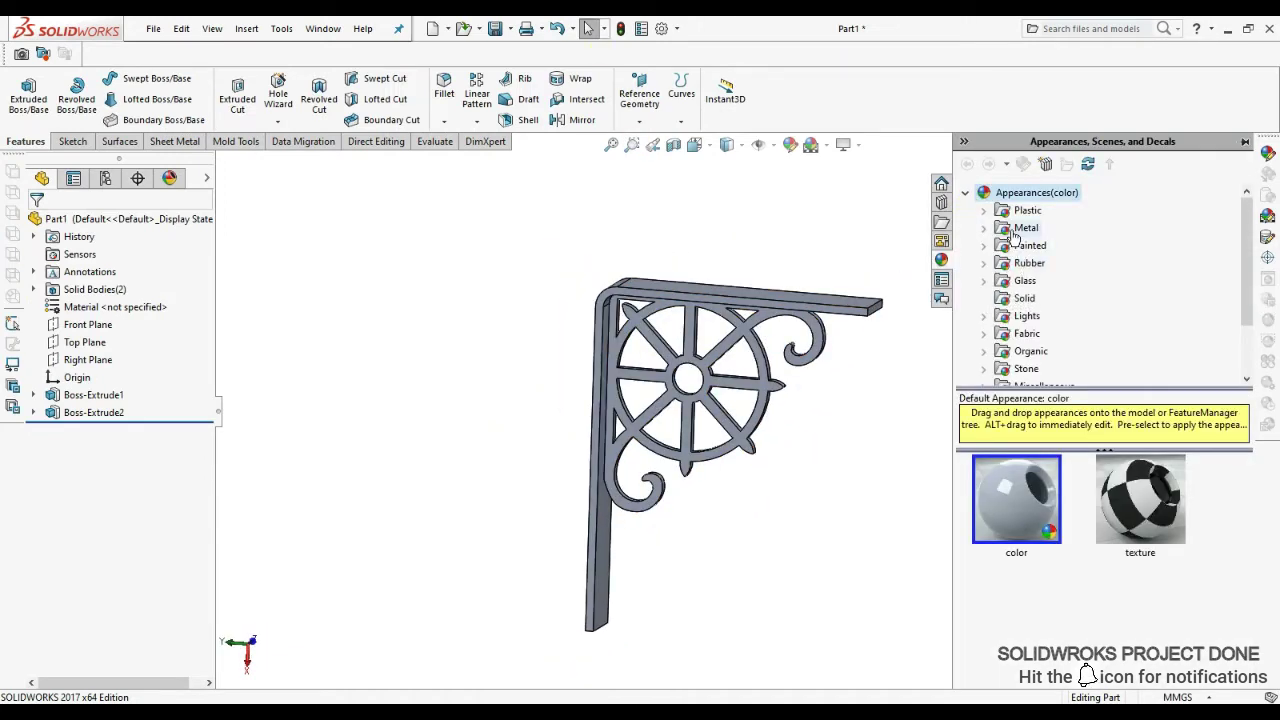
{"action": "double_click", "coordinate": [1013, 250]}
{"action": "left_click", "coordinate": [1048, 297]}
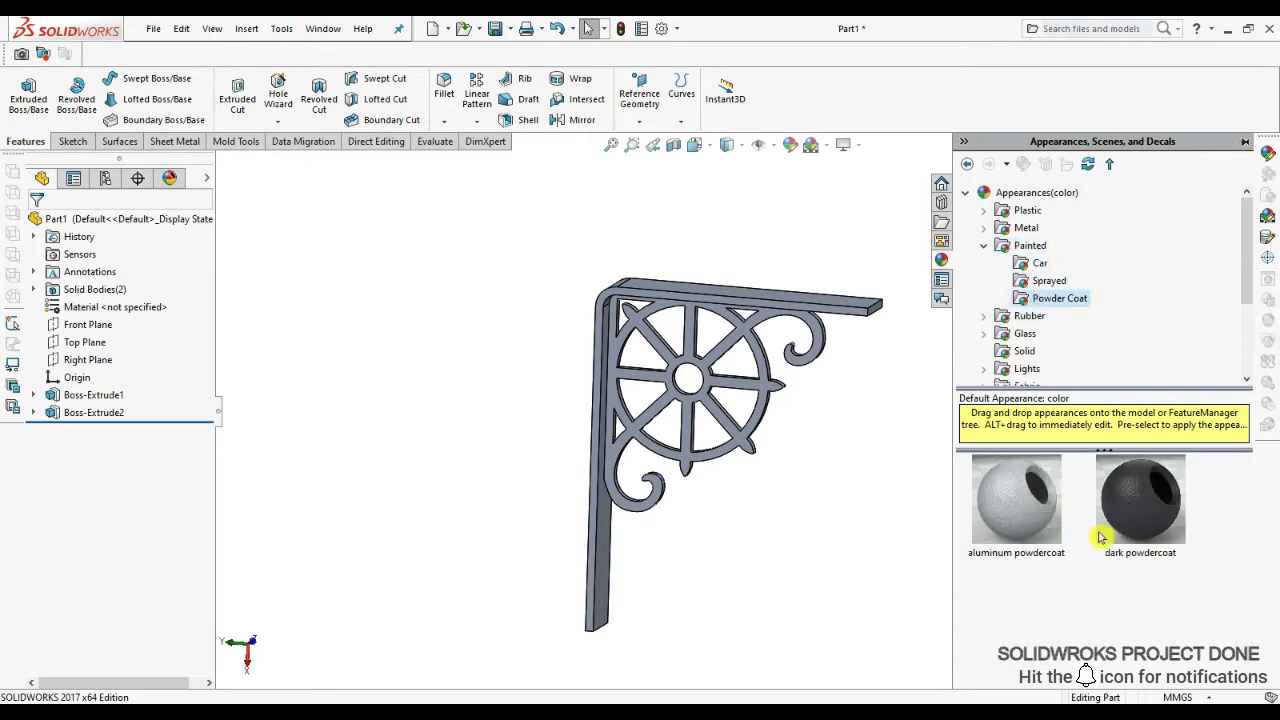
{"action": "left_click_drag", "start_coordinate": [1140, 500], "coordinate": [852, 303]}
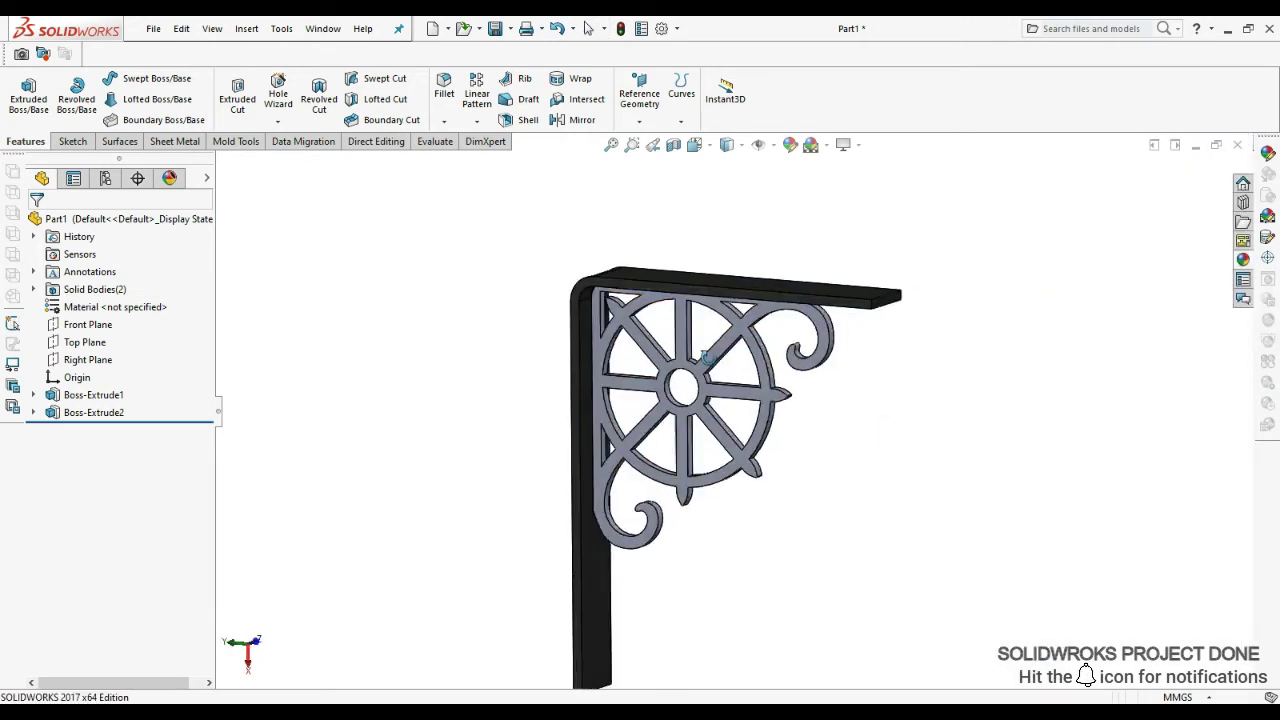
{"action": "left_click", "coordinate": [1243, 258]}
- Give the wheel brace feature a darker brass metal finish
{"action": "left_click", "coordinate": [985, 228]}
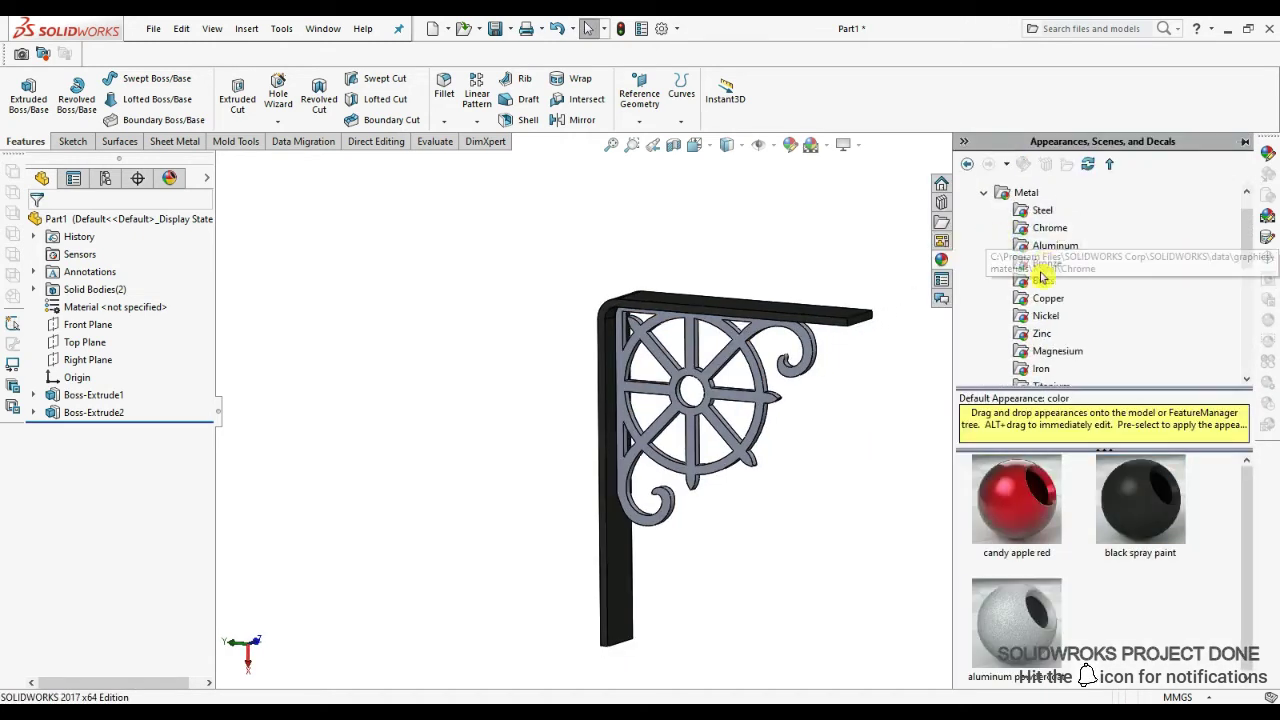
{"action": "left_click", "coordinate": [1040, 284]}
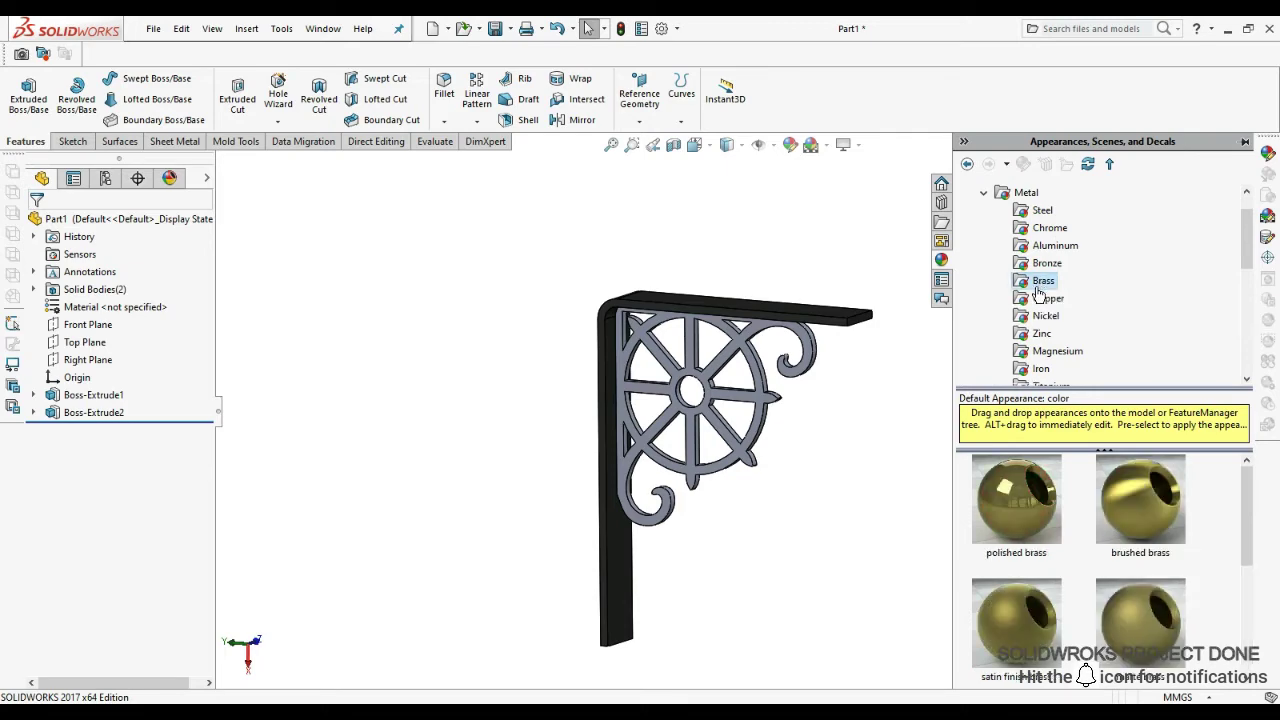
{"action": "left_click_drag", "start_coordinate": [1135, 507], "coordinate": [717, 416]}
{"action": "left_click", "coordinate": [722, 420]}
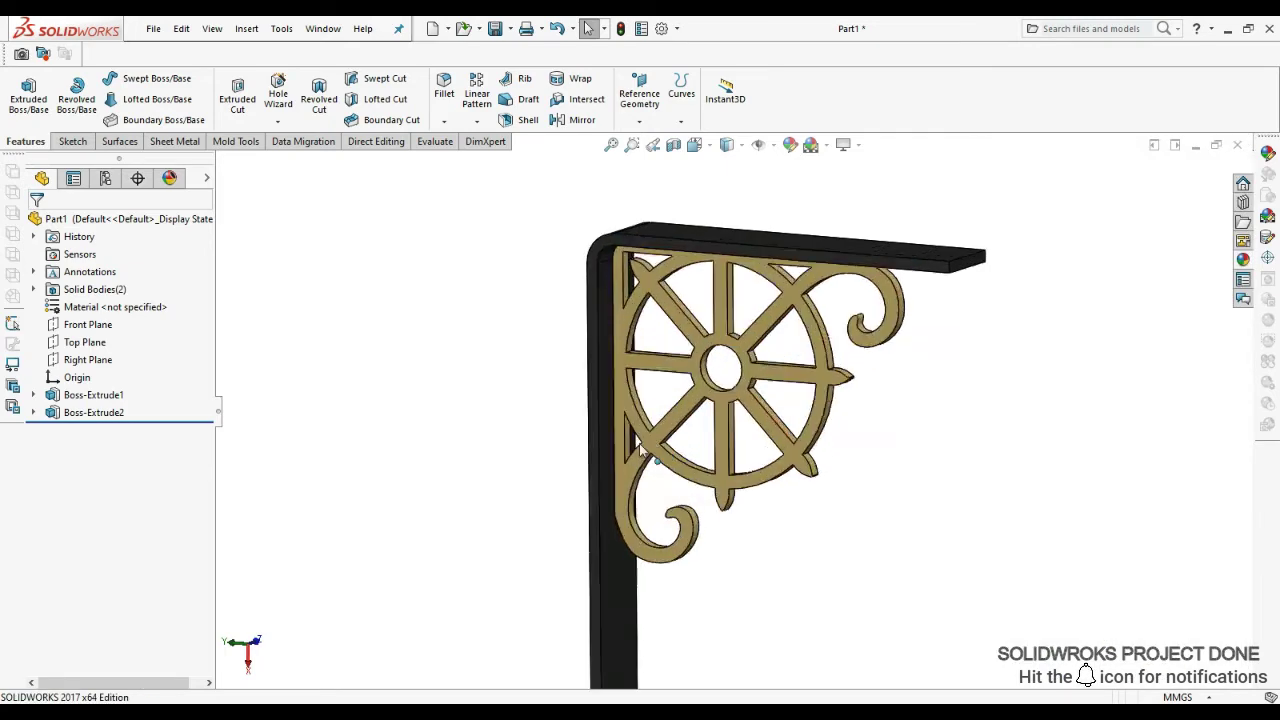
{"action": "left_click", "coordinate": [1241, 262]}
{"action": "left_click_drag", "start_coordinate": [1046, 519], "coordinate": [752, 393]}
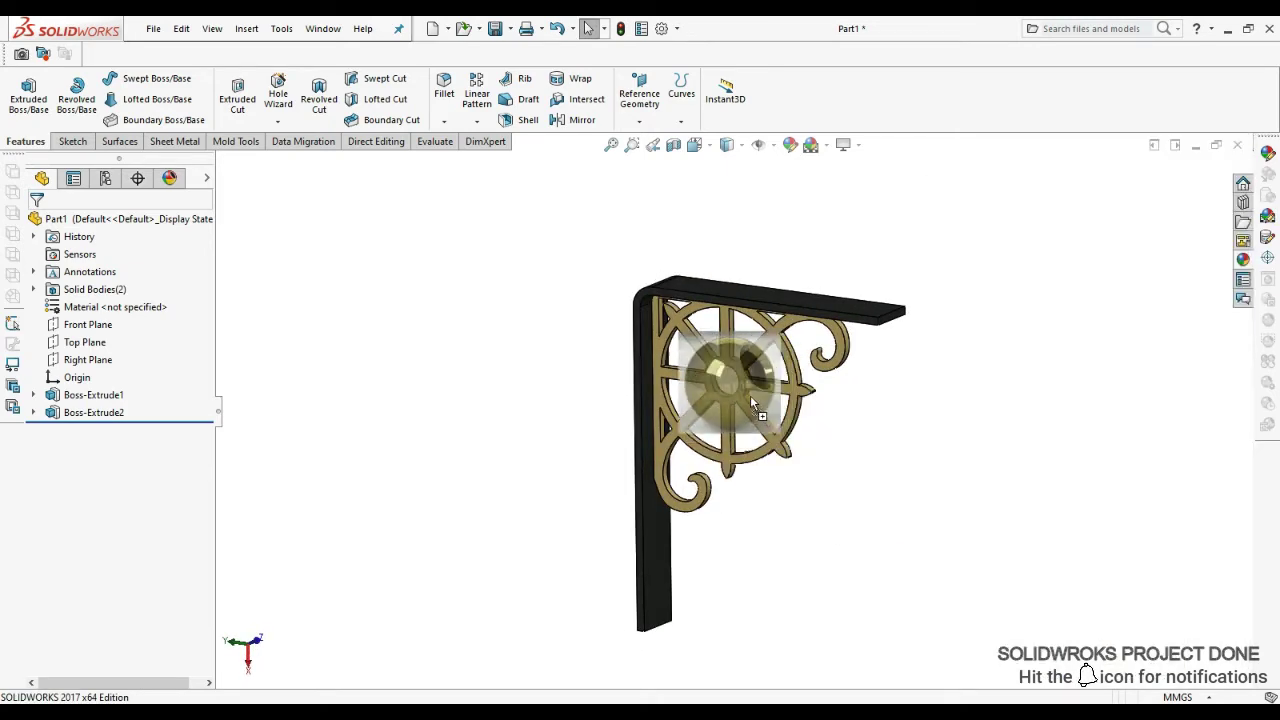
{"action": "left_click", "coordinate": [757, 383]}
- Switch the scene to Plain White and inspect the bracket from below
{"action": "left_click", "coordinate": [812, 145]}
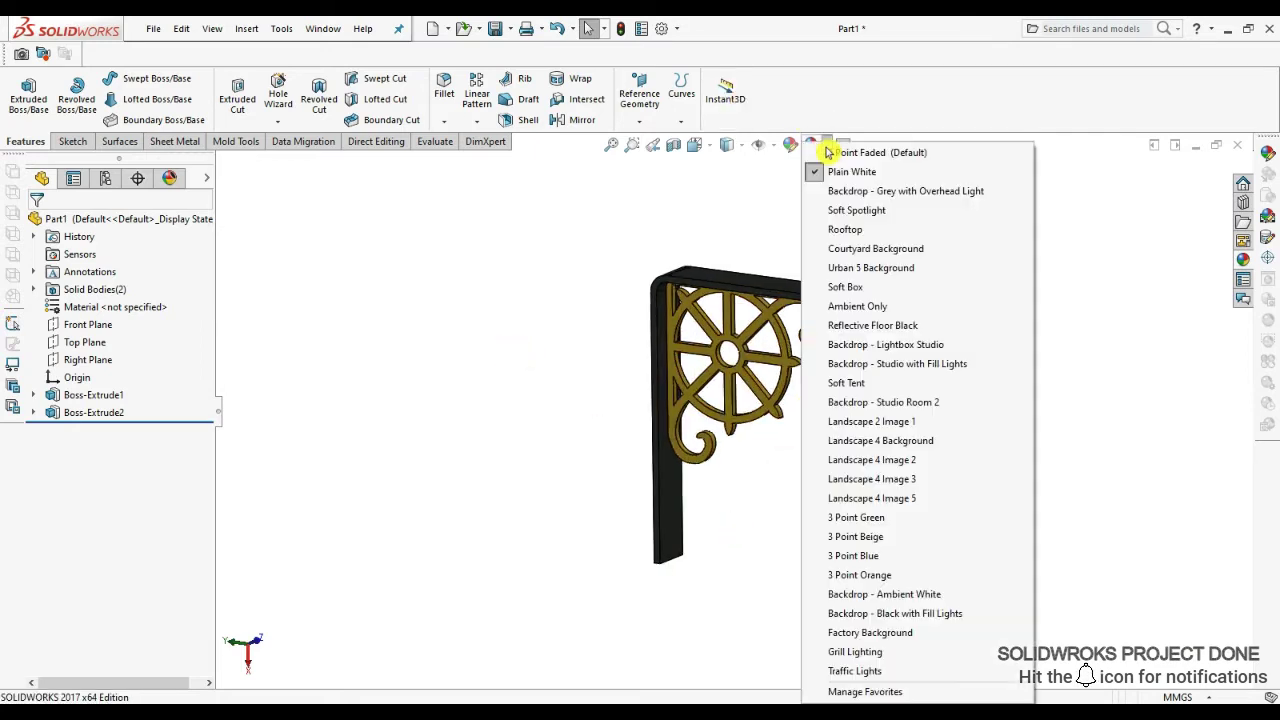
{"action": "left_click", "coordinate": [829, 151]}
{"action": "middle_click_drag", "start_coordinate": [941, 432], "coordinate": [820, 403]}
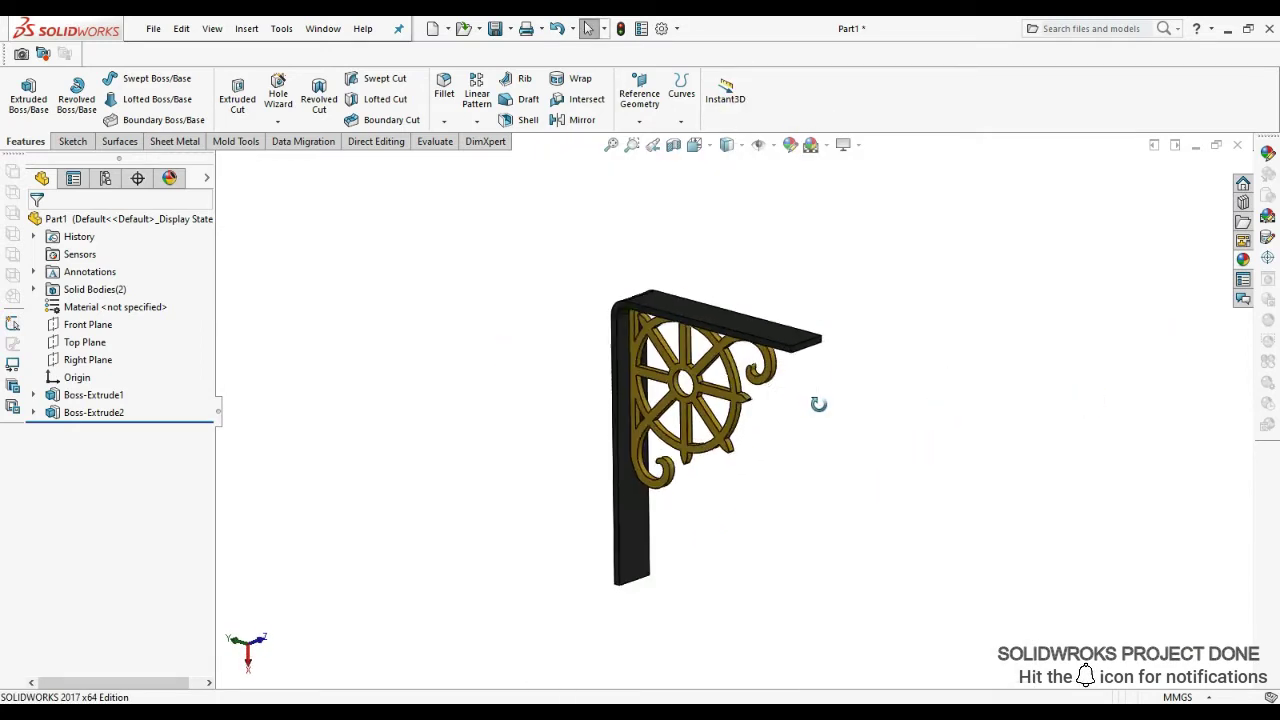
{"action": "left_click", "coordinate": [1241, 262]}
{"action": "mouse_move", "coordinate": [851, 505]}
{"action": "middle_mouse_down"}
{"action": "mouse_move", "coordinate": [677, 306]}
{"action": "mouse_move", "coordinate": [857, 537]}
{"action": "mouse_move", "coordinate": [765, 430]}
{"action": "mouse_move", "coordinate": [800, 320]}
{"action": "mouse_move", "coordinate": [723, 448]}
{"action": "mouse_move", "coordinate": [700, 390]}
{"action": "mouse_move", "coordinate": [729, 337]}
{"action": "mouse_move", "coordinate": [650, 462]}
{"action": "mouse_move", "coordinate": [692, 310]}
{"action": "middle_mouse_up"}
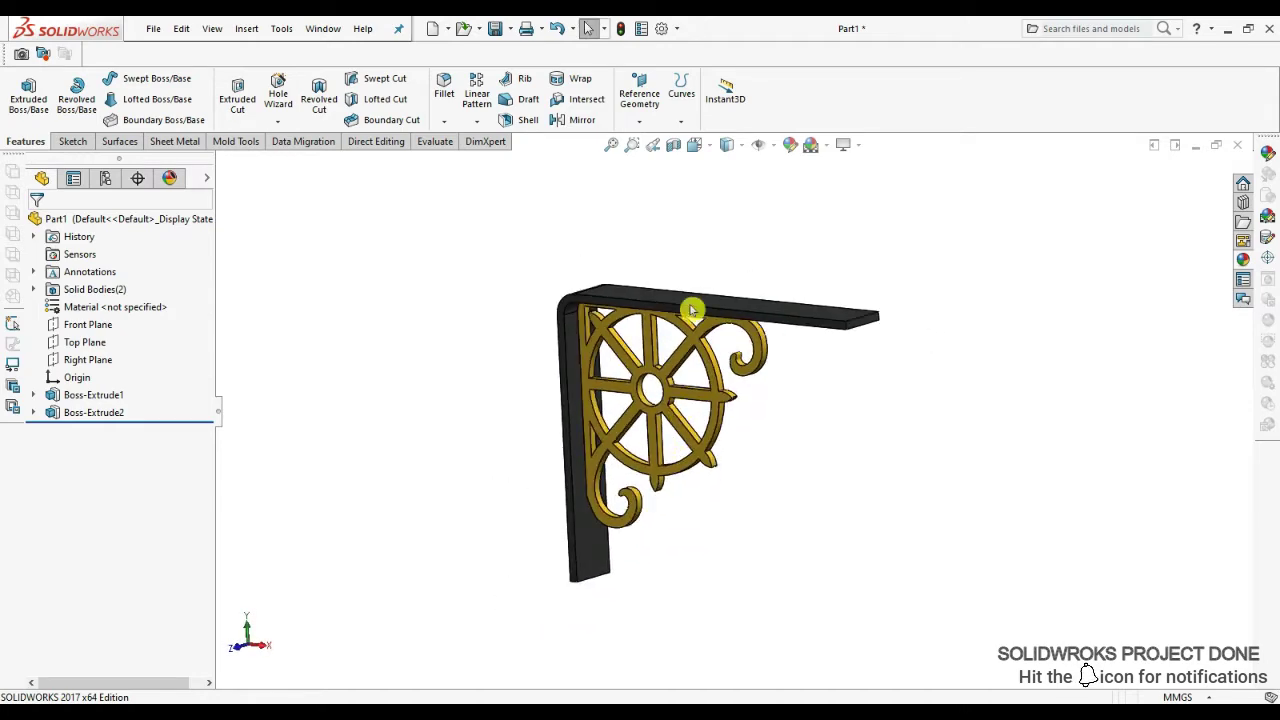
- Add the remaining bottom corner edges of the vertical leg and confirm the 10 mm fillet
{"action": "scroll", "coordinate": [845, 346], "scroll_direction": "down", "scroll_amount": 3}
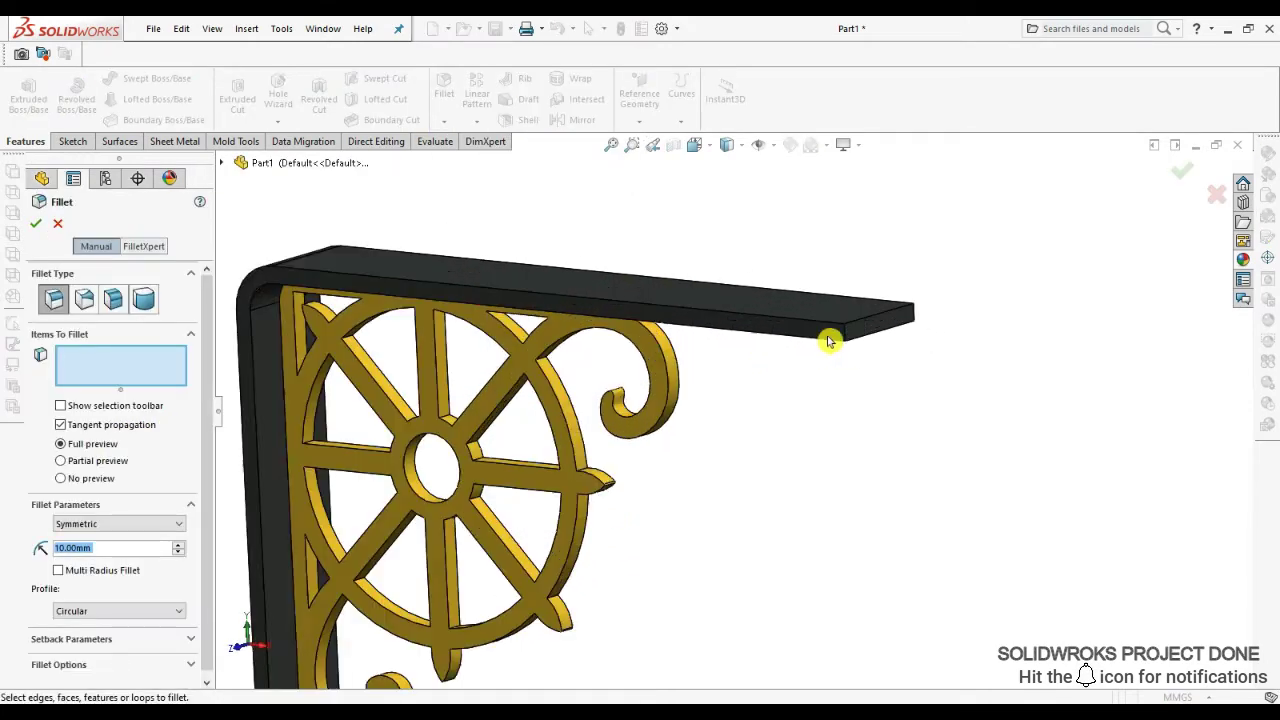
{"action": "left_click", "coordinate": [915, 318]}
{"action": "middle_click_drag", "start_coordinate": [915, 318], "coordinate": [622, 527]}
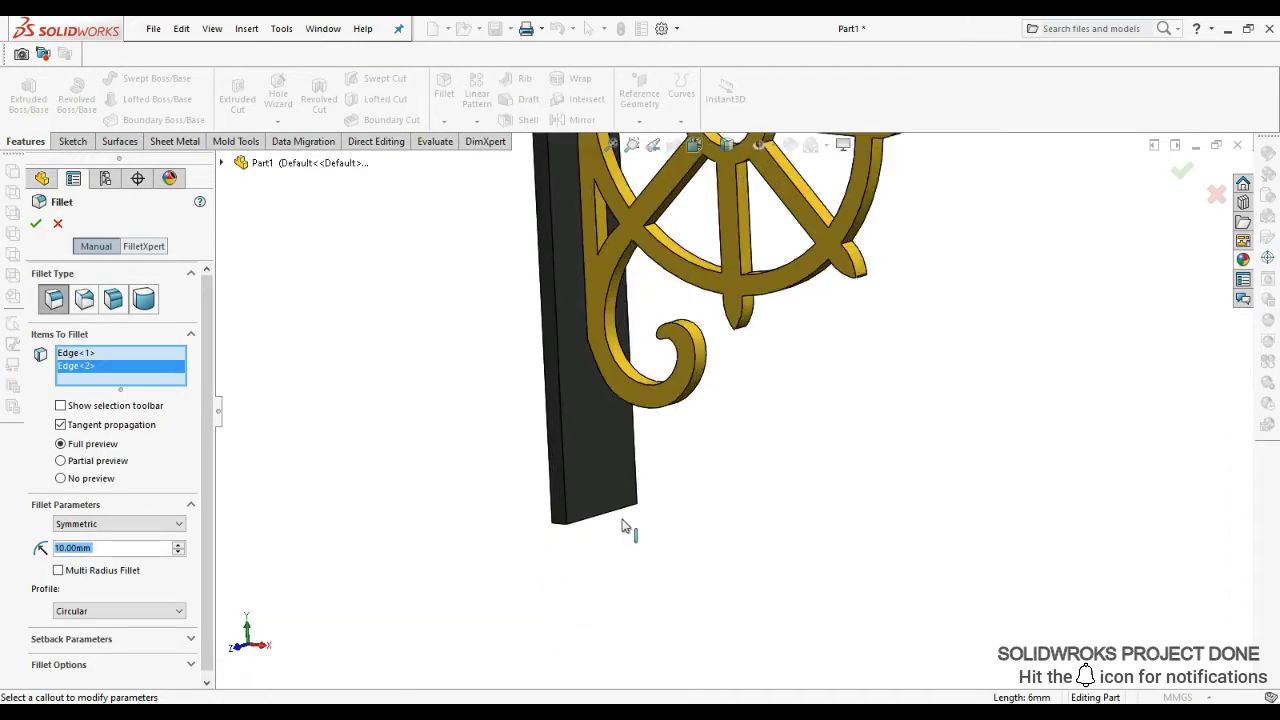
{"action": "left_click", "coordinate": [614, 511]}
{"action": "left_click", "coordinate": [558, 527]}
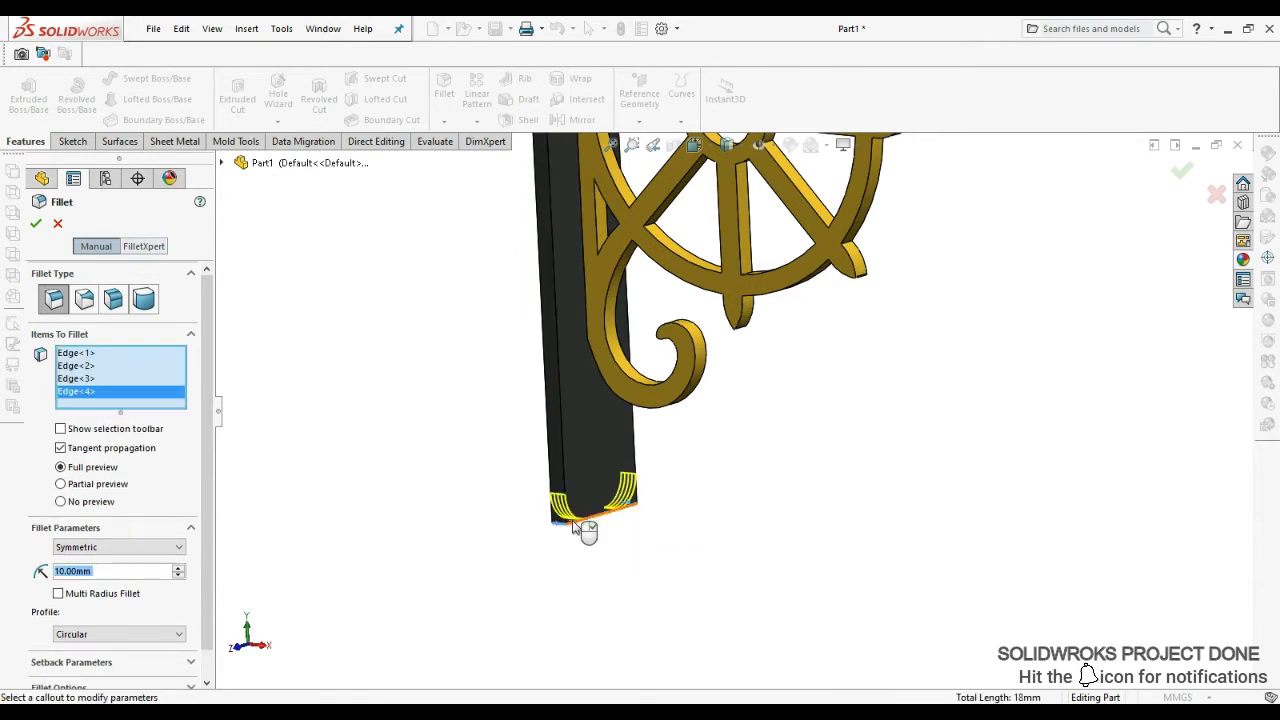
{"action": "middle_click_drag", "start_coordinate": [467, 529], "coordinate": [400, 505]}
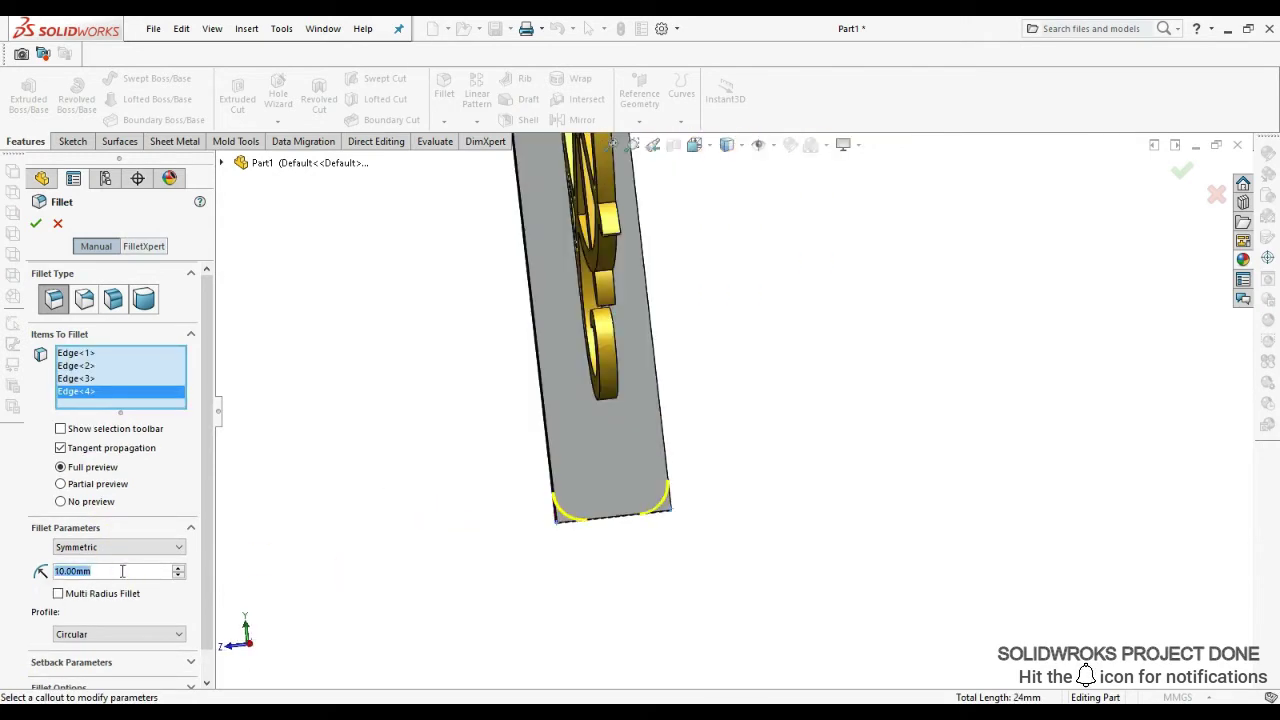
{"action": "key", "text": "Return"}
- Start a sketch on the vertical leg face with a vertical centerline, then switch to the Right view
{"action": "middle_click_drag", "start_coordinate": [577, 471], "coordinate": [765, 428]}
{"action": "left_click", "coordinate": [765, 428]}
{"action": "left_click", "coordinate": [829, 366]}
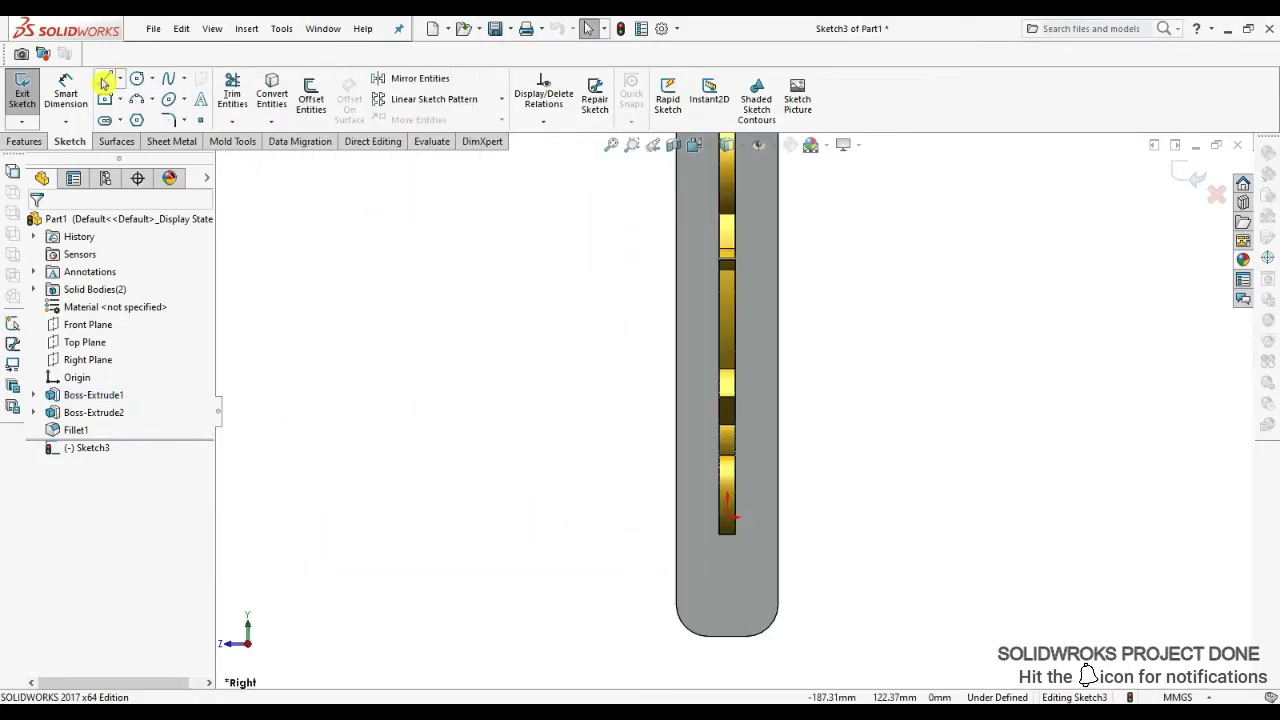
{"action": "left_click", "coordinate": [119, 78]}
{"action": "left_click", "coordinate": [107, 116]}
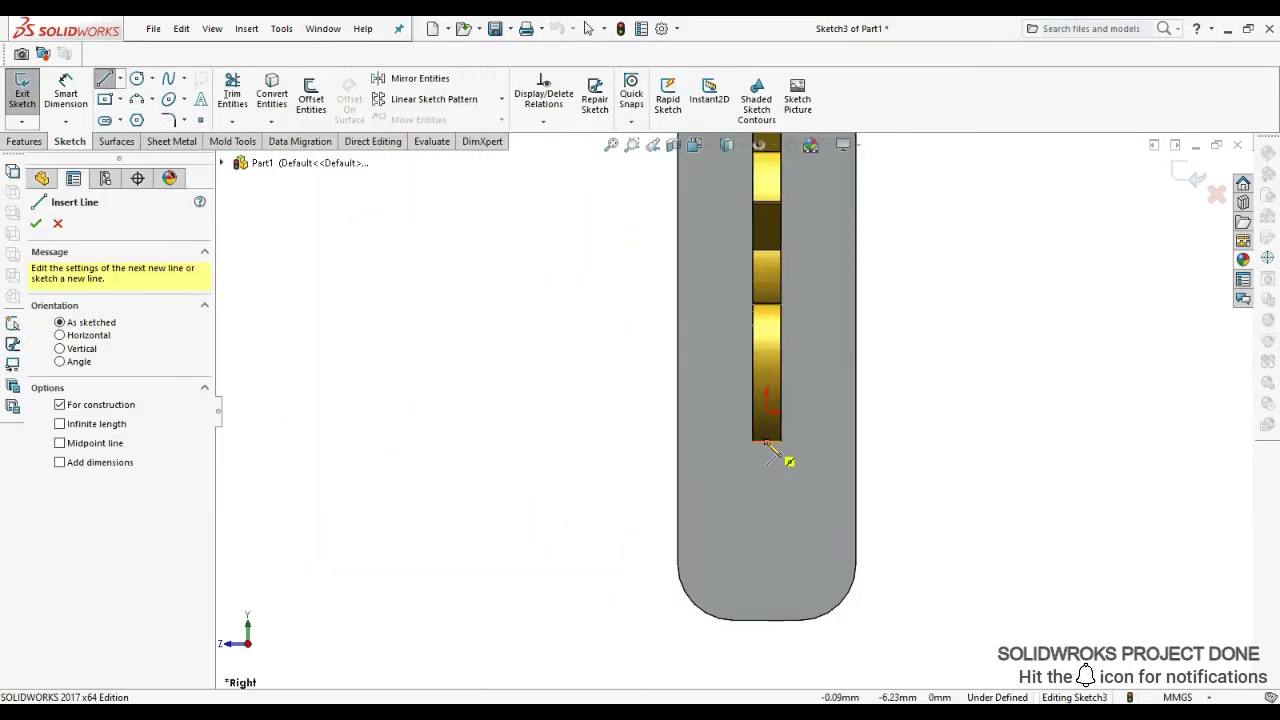
{"action": "left_click", "coordinate": [766, 442]}
{"action": "left_click", "coordinate": [767, 620]}
{"action": "key", "text": "Escape"}
{"action": "left_click", "coordinate": [137, 78]}
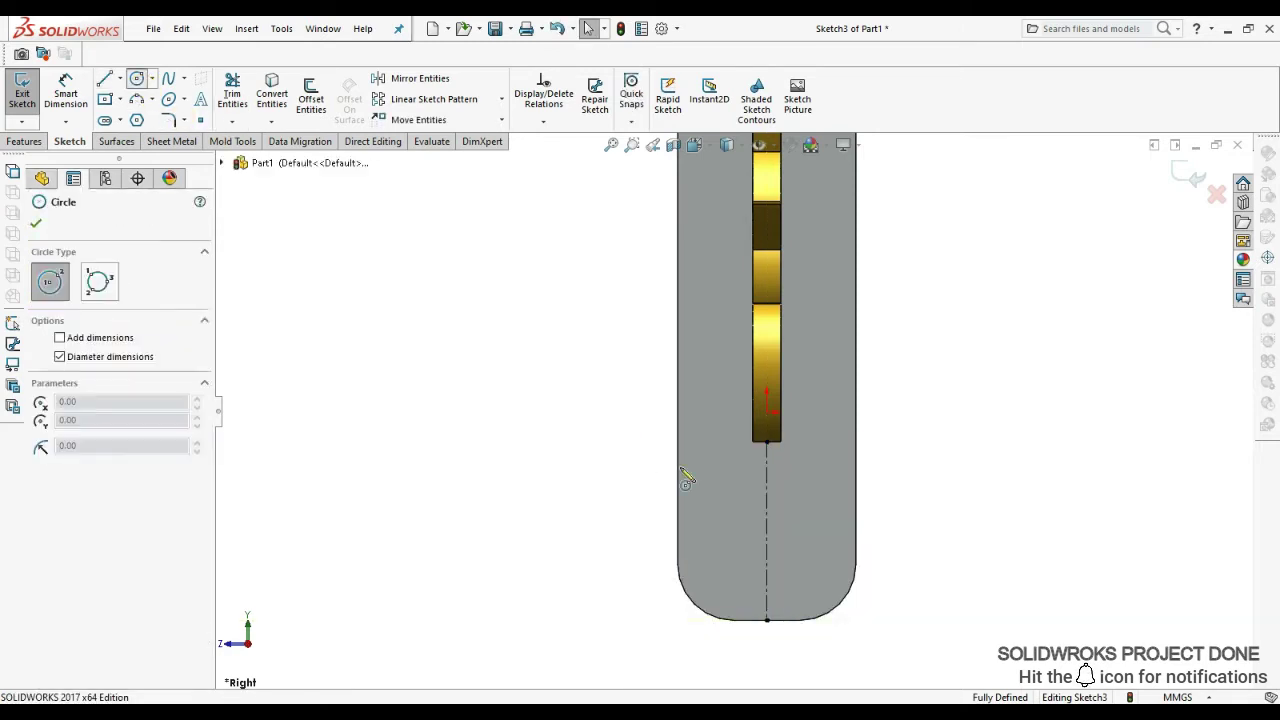
{"action": "left_click", "coordinate": [766, 531]}
{"action": "key", "text": "Escape"}
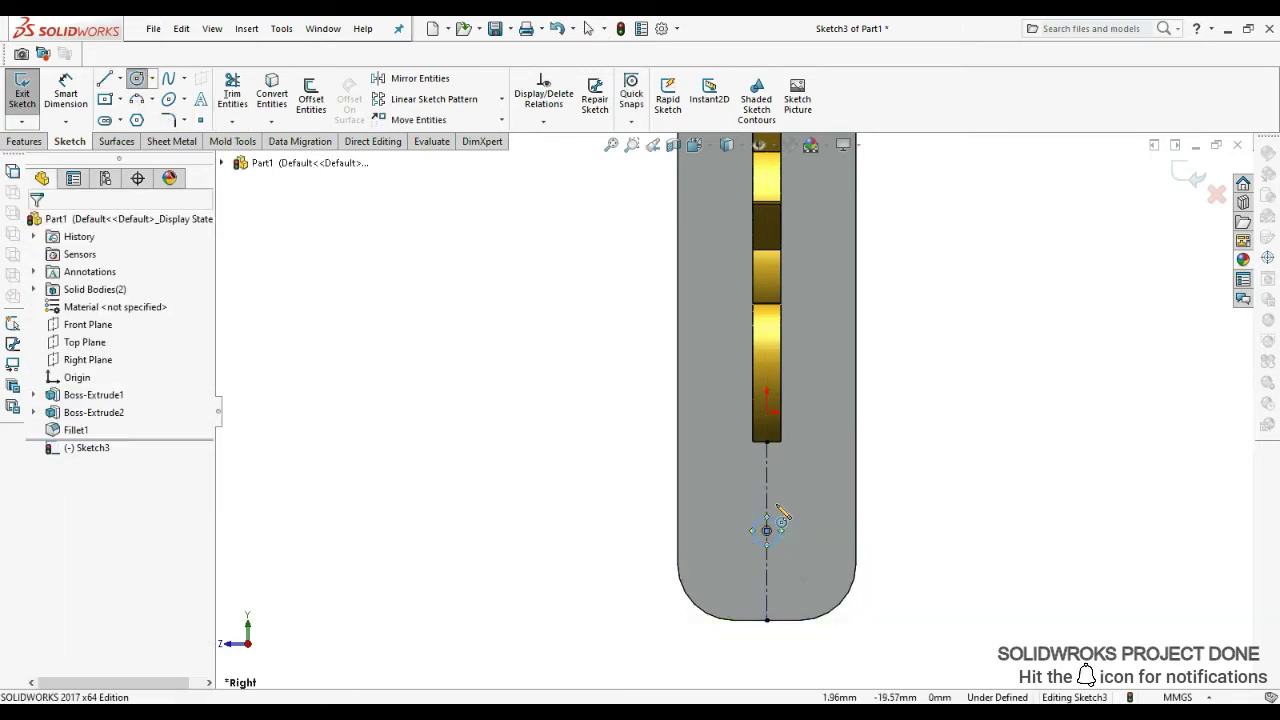
{"action": "mouse_move", "coordinate": [766, 530]}
{"action": "middle_mouse_down"}
{"action": "mouse_move", "coordinate": [726, 418]}
{"action": "mouse_move", "coordinate": [777, 403]}
{"action": "mouse_move", "coordinate": [617, 491]}
{"action": "middle_mouse_up"}
{"action": "key", "text": "ctrl+4"}
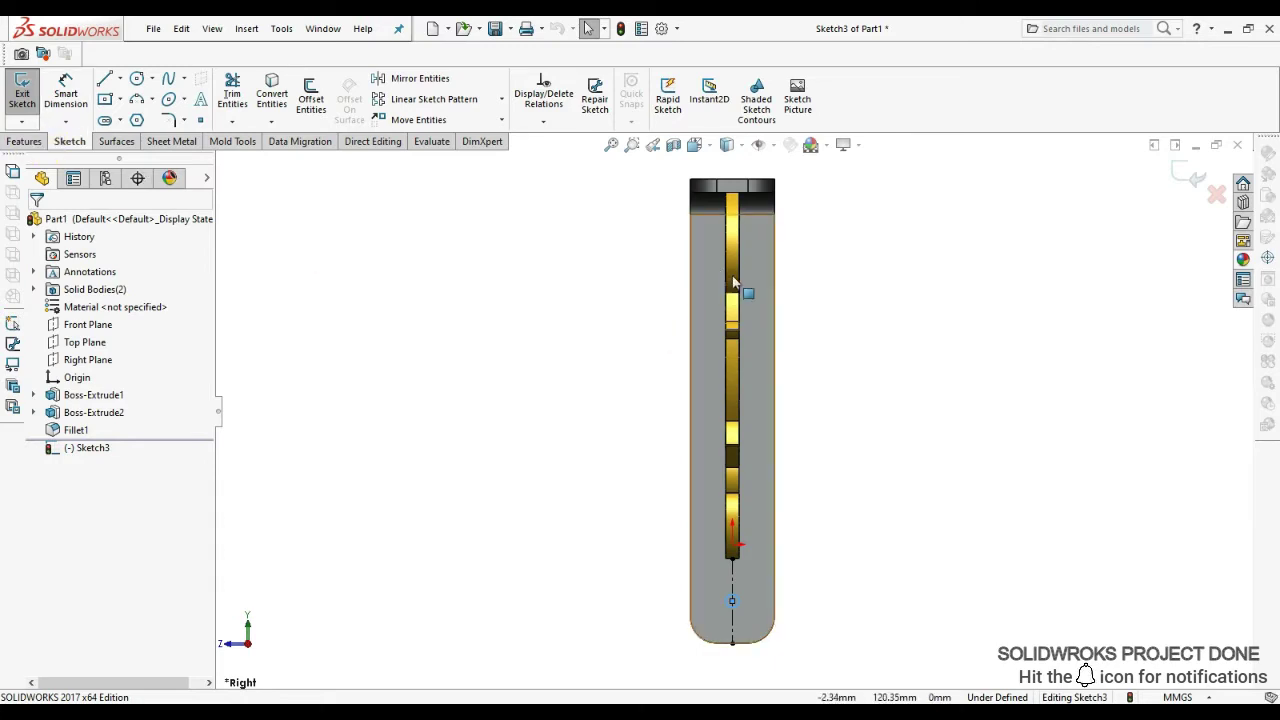
{"action": "scroll", "coordinate": [733, 283], "scroll_direction": "down", "scroll_amount": 3}
- Draw a centerline in from the leg's edge and place the first small hole circle on it
{"action": "left_click", "coordinate": [119, 78]}
{"action": "left_click", "coordinate": [138, 117]}
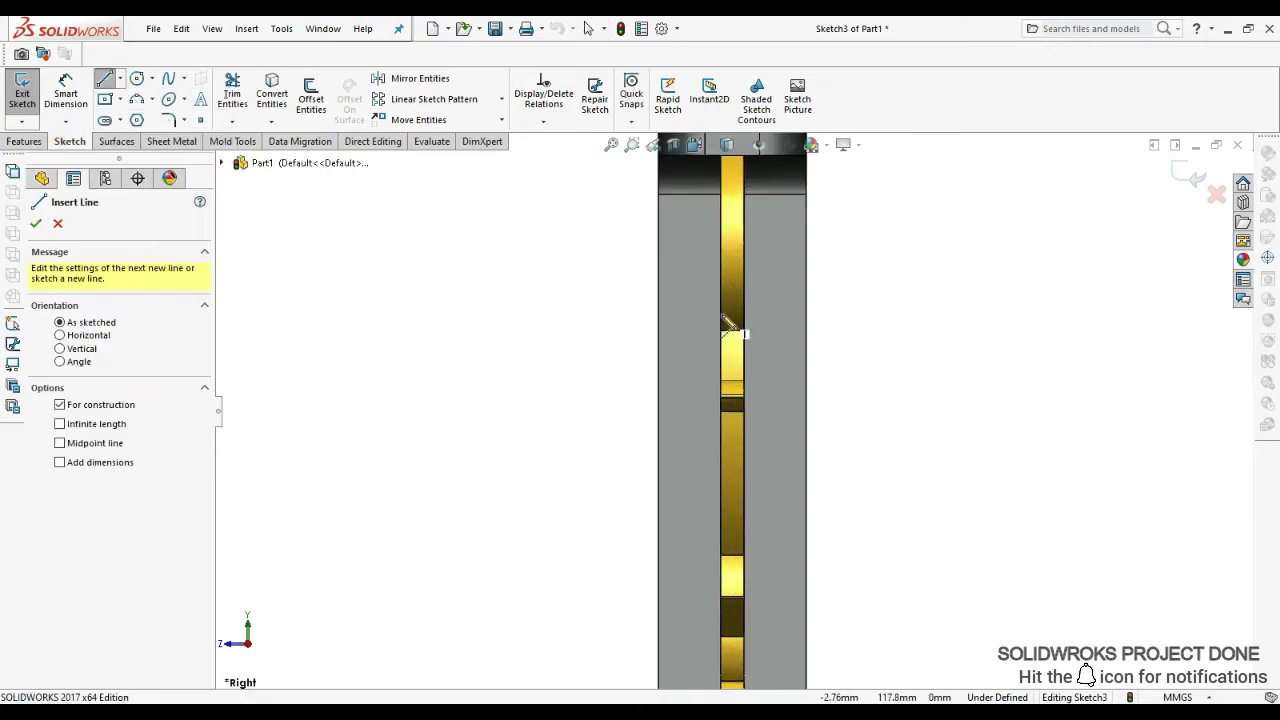
{"action": "left_click", "coordinate": [657, 330]}
{"action": "right_click", "coordinate": [657, 332]}
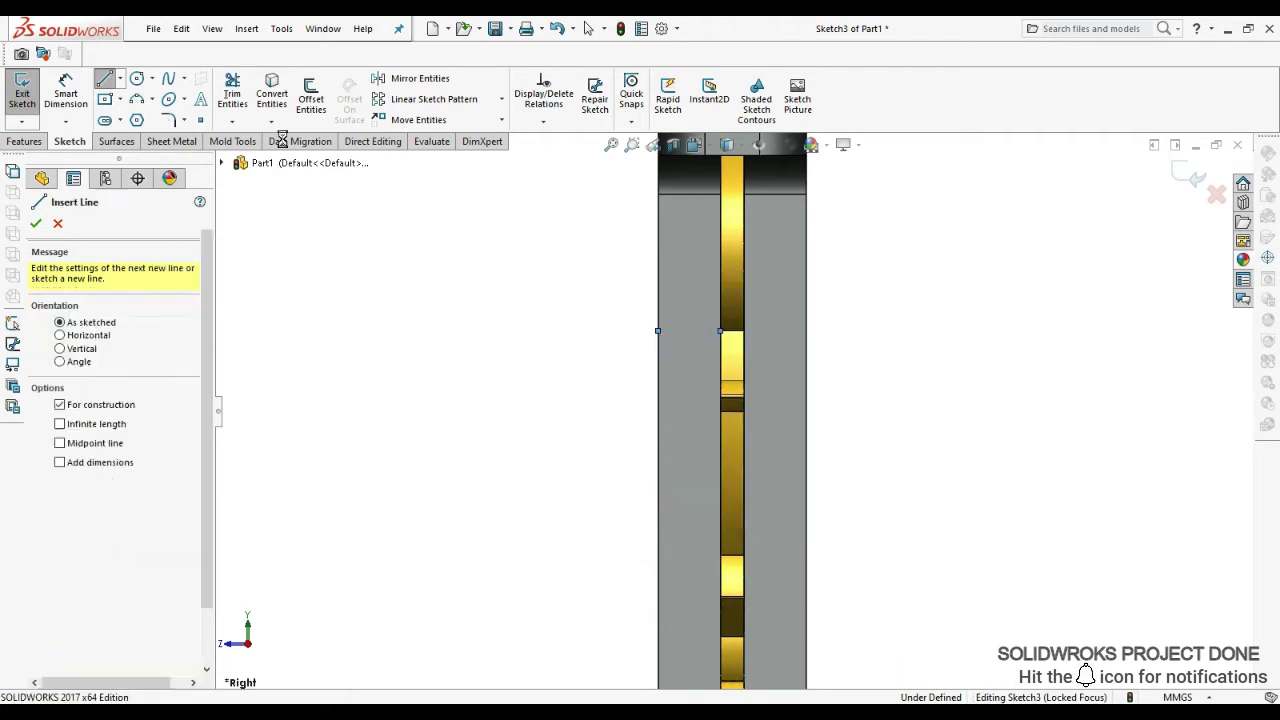
{"action": "left_click", "coordinate": [689, 330]}
{"action": "left_click", "coordinate": [694, 335]}
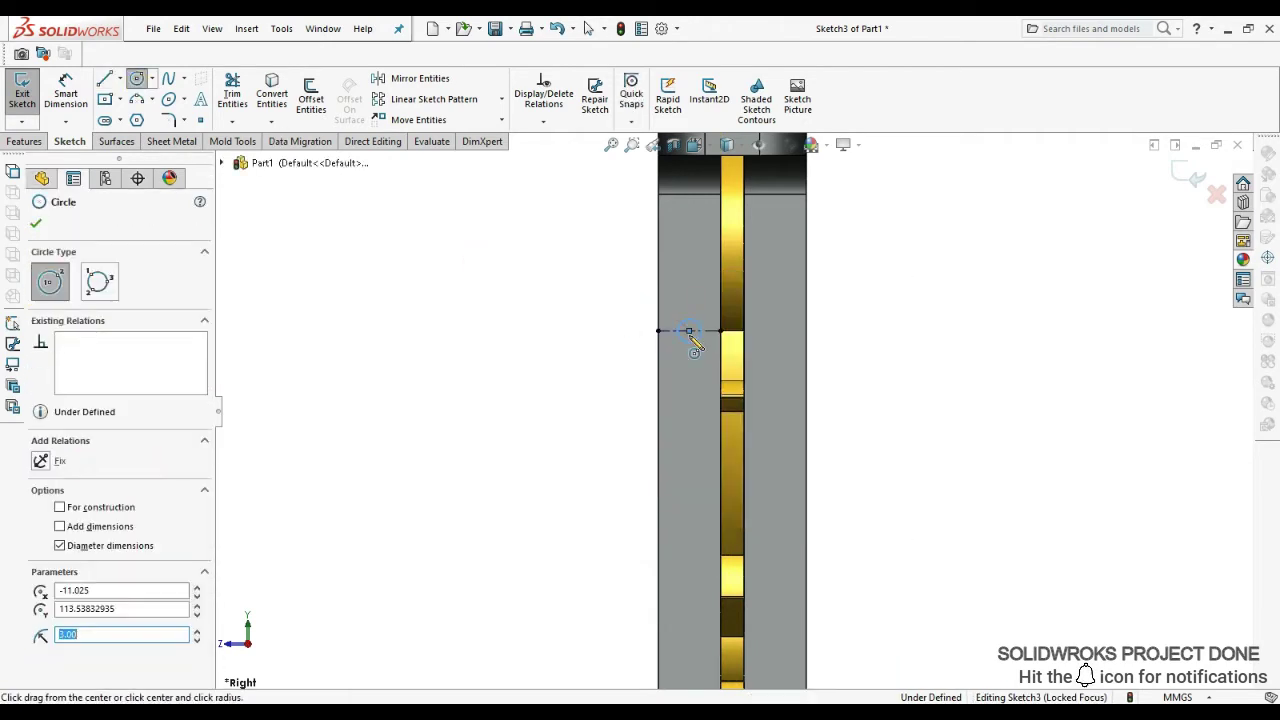
- Add a second centerline and circle, then extruded-cut both circles through the leg
{"action": "left_click", "coordinate": [120, 84]}
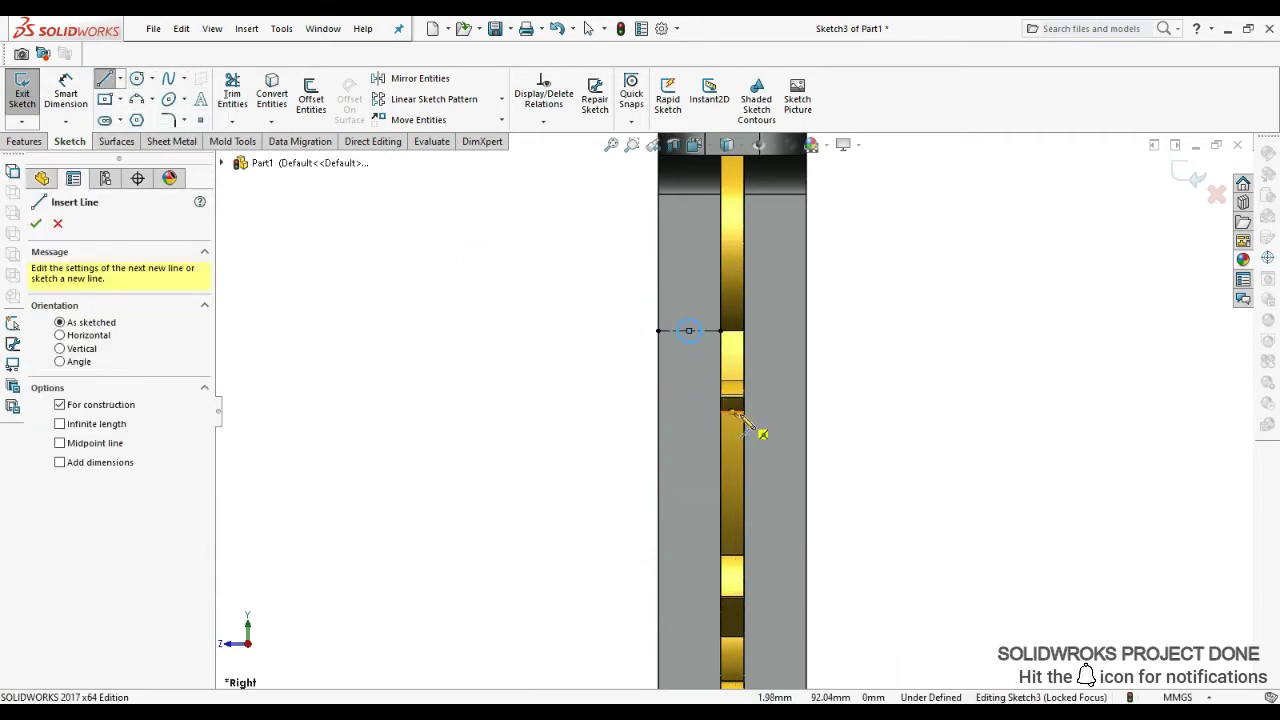
{"action": "scroll", "coordinate": [735, 412], "scroll_direction": "up", "scroll_amount": 1}
{"action": "left_click", "coordinate": [733, 437]}
{"action": "scroll", "coordinate": [750, 432], "scroll_direction": "up", "scroll_amount": 1}
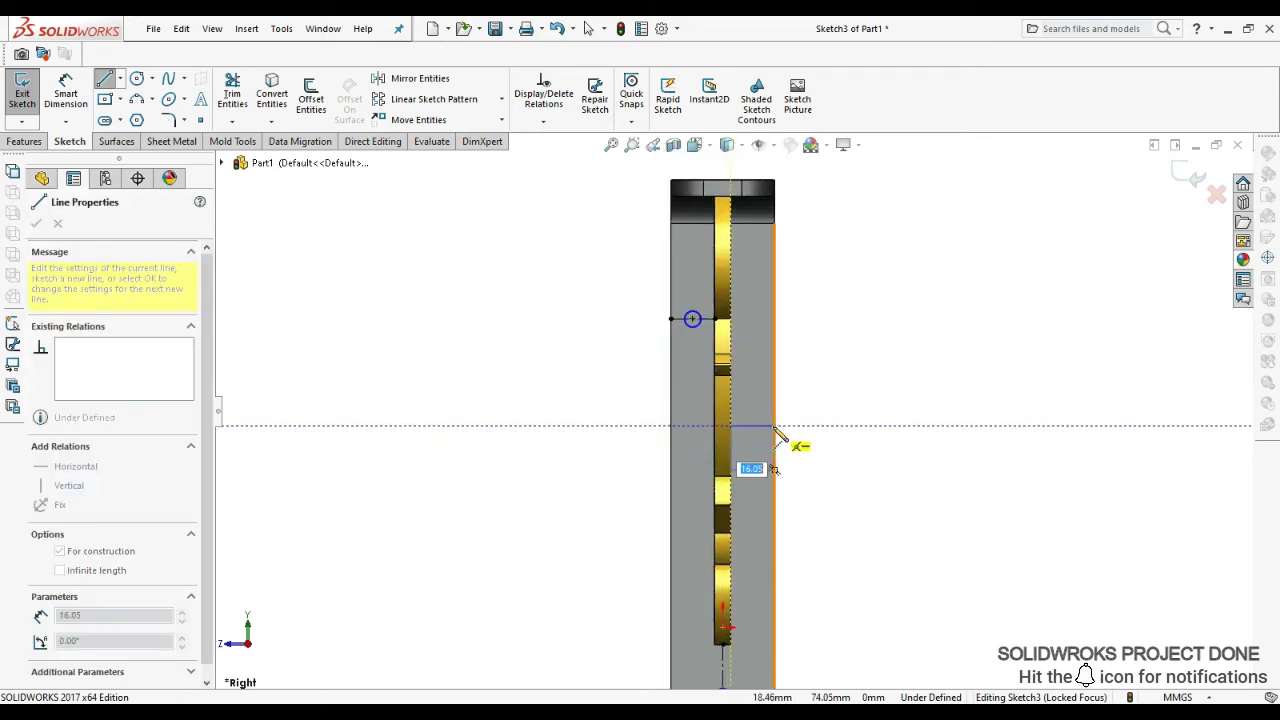
{"action": "double_click", "coordinate": [778, 432]}
{"action": "scroll", "coordinate": [749, 434], "scroll_direction": "down", "scroll_amount": 1}
{"action": "key", "text": "c"}
{"action": "left_click", "coordinate": [745, 425]}
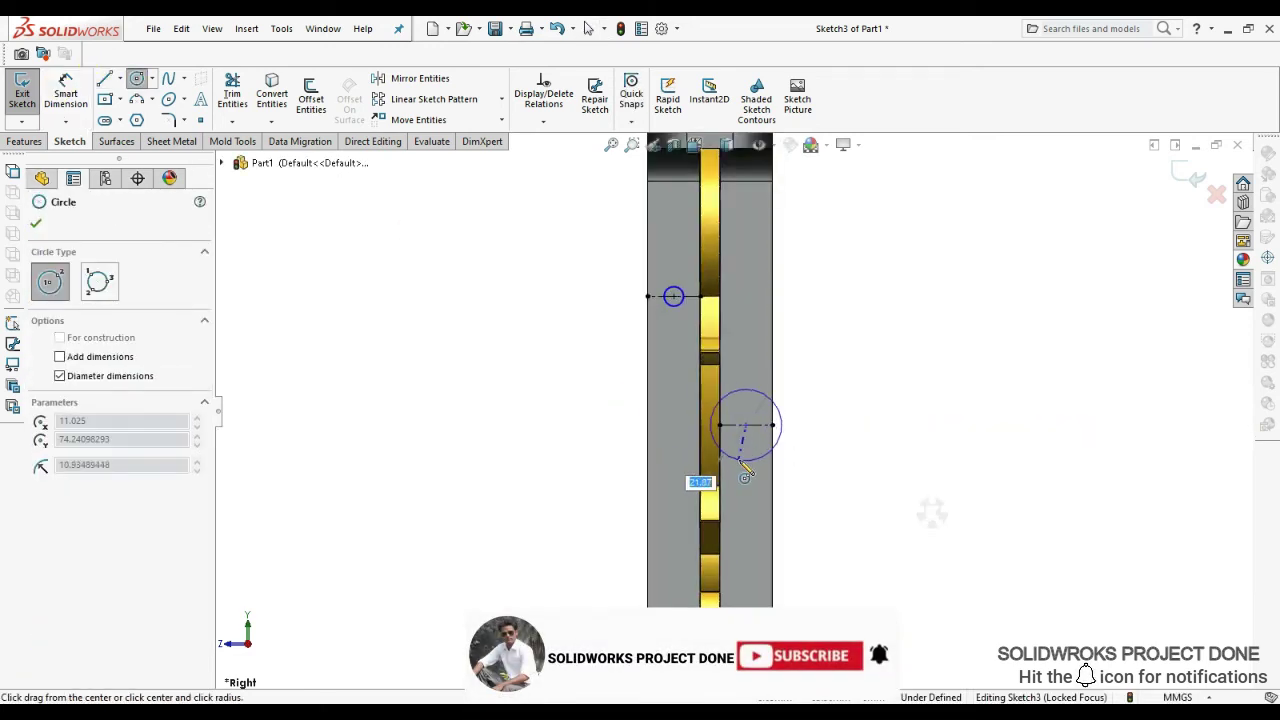
{"action": "left_click", "coordinate": [772, 425]}
{"action": "key", "text": "ctrl+7"}
{"action": "left_click", "coordinate": [25, 138]}
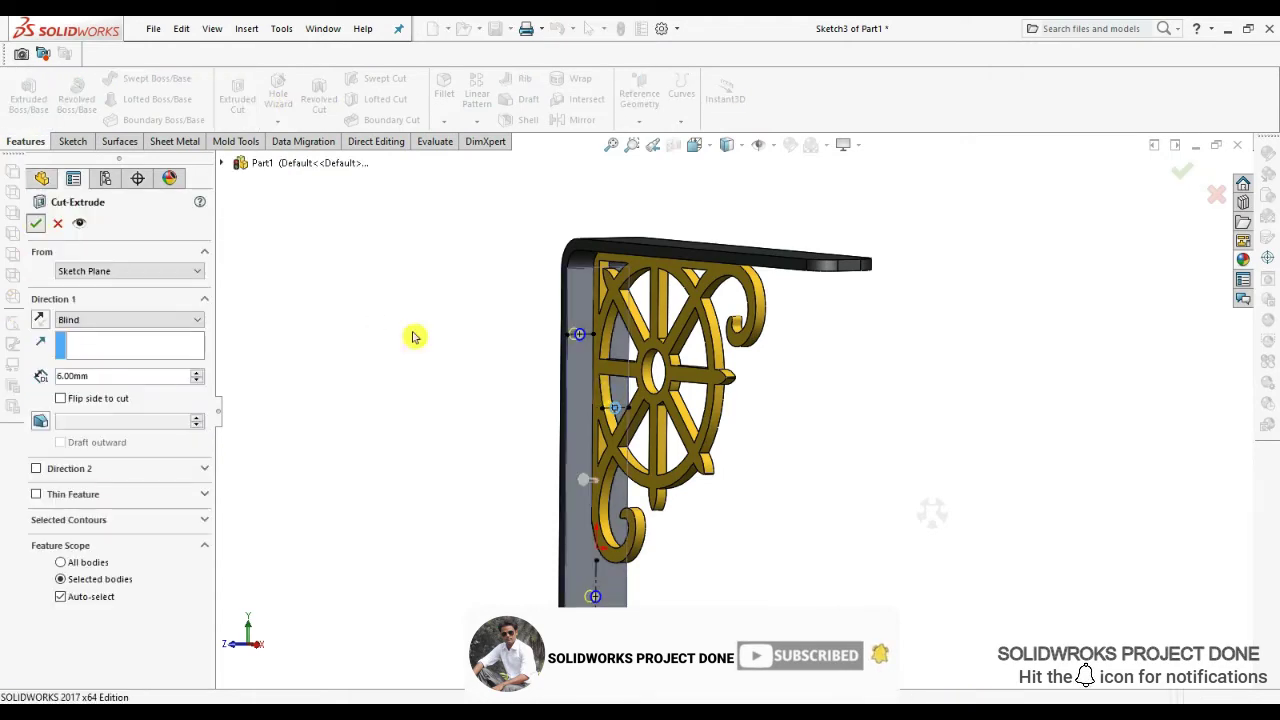
{"action": "key", "text": "Return"}
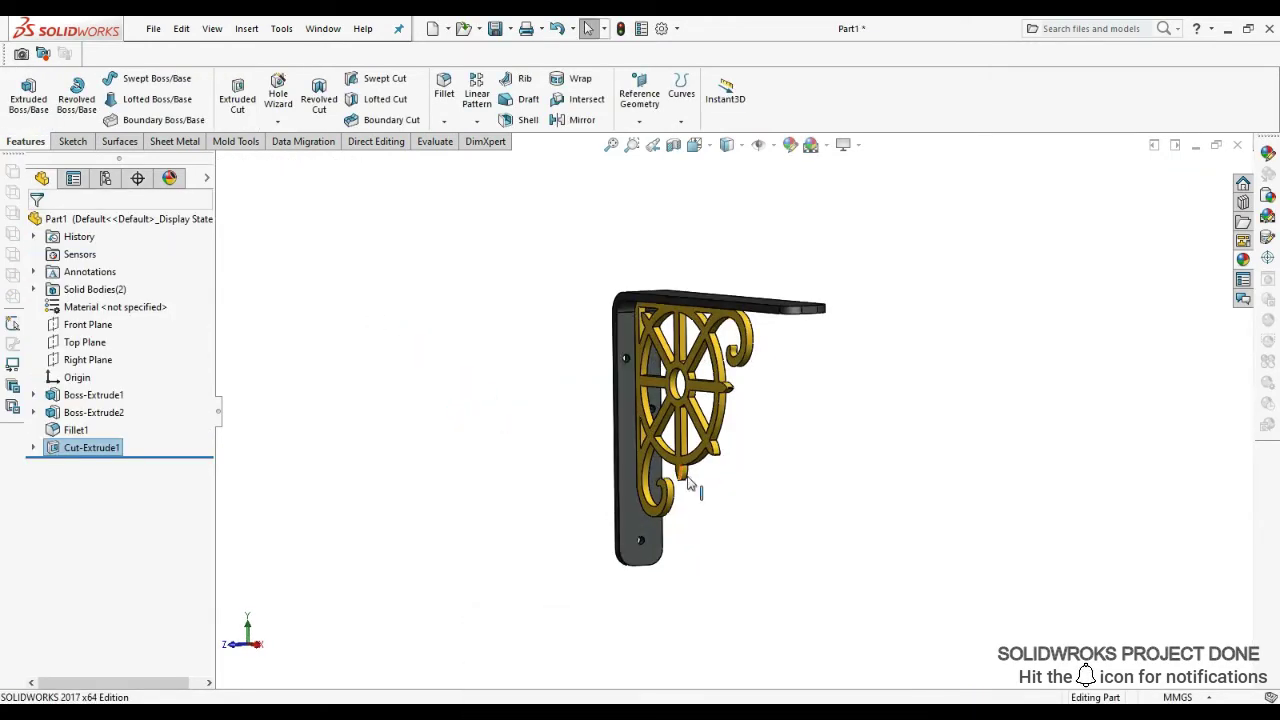
- Start Sketch4 on the top arm face with a construction line and a small circle
{"action": "key", "text": "space"}
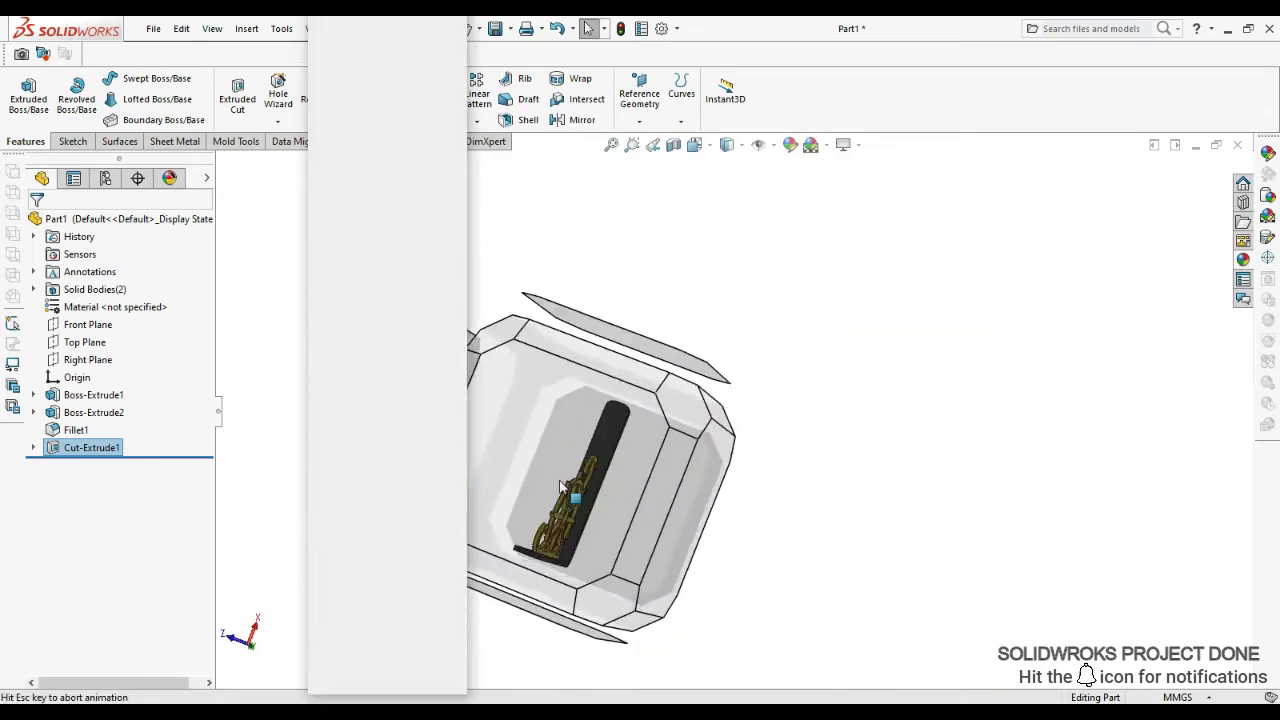
{"action": "left_click", "coordinate": [75, 141]}
{"action": "left_click", "coordinate": [104, 78]}
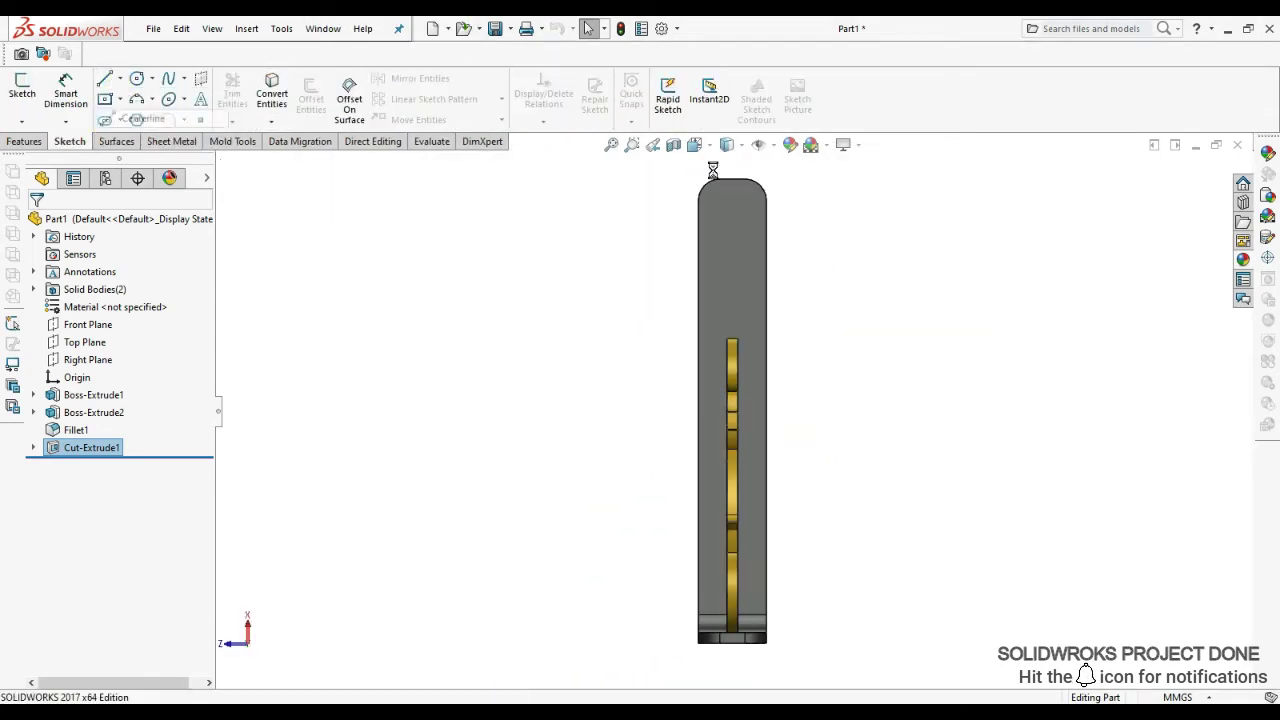
{"action": "left_click", "coordinate": [735, 190]}
{"action": "left_click", "coordinate": [731, 179]}
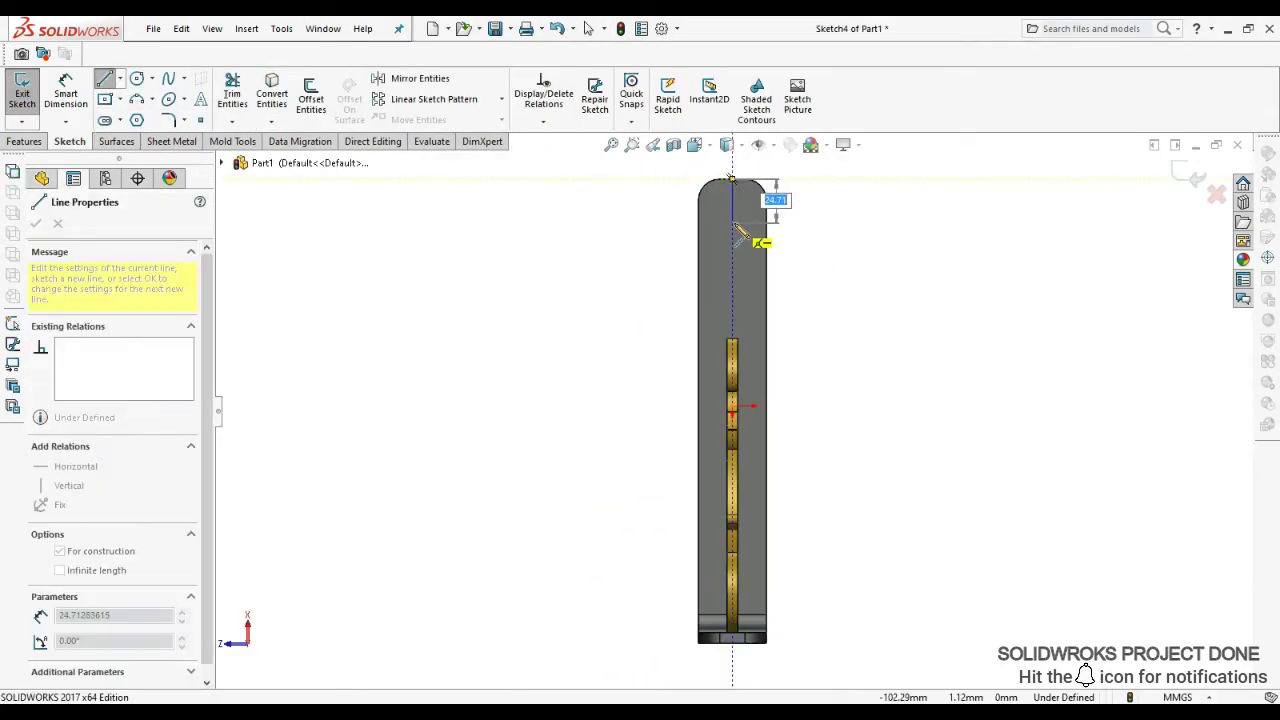
{"action": "key", "text": "Escape"}
{"action": "scroll", "coordinate": [731, 179], "scroll_direction": "down", "scroll_amount": 1}
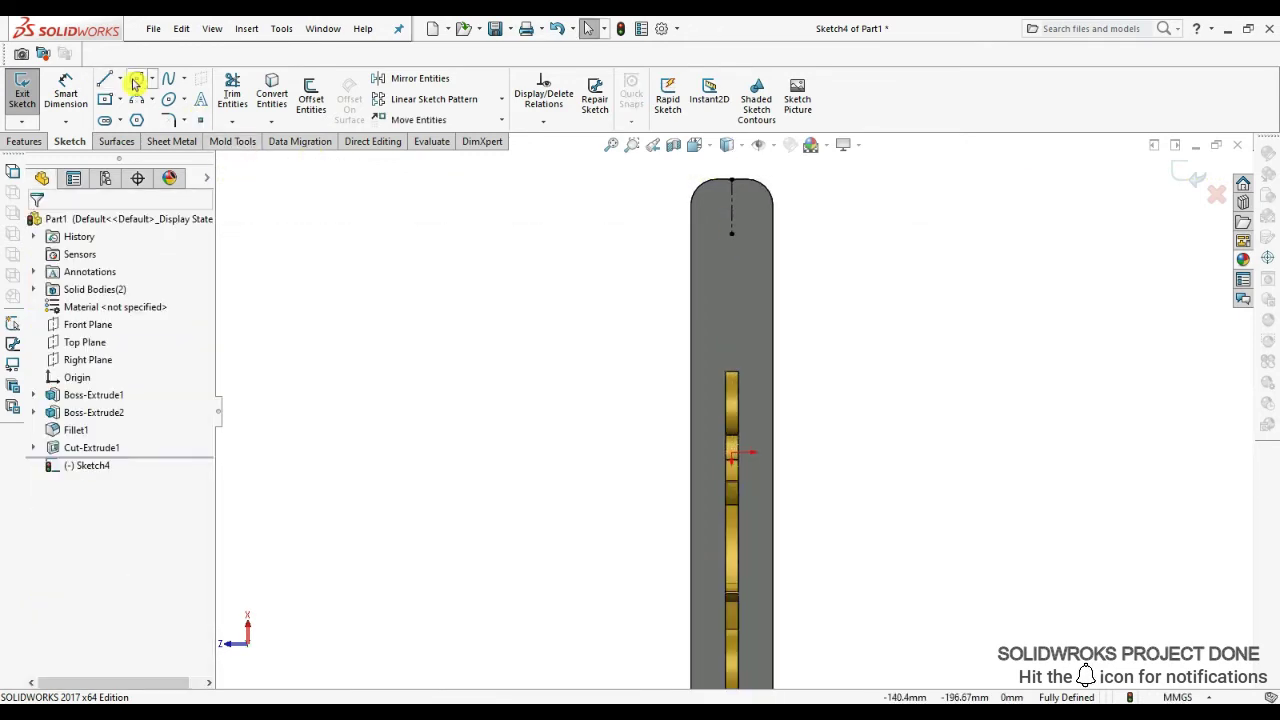
{"action": "left_click", "coordinate": [137, 78]}
{"action": "left_click_drag", "start_coordinate": [731, 233], "coordinate": [737, 236]}
{"action": "key", "text": "Escape"}
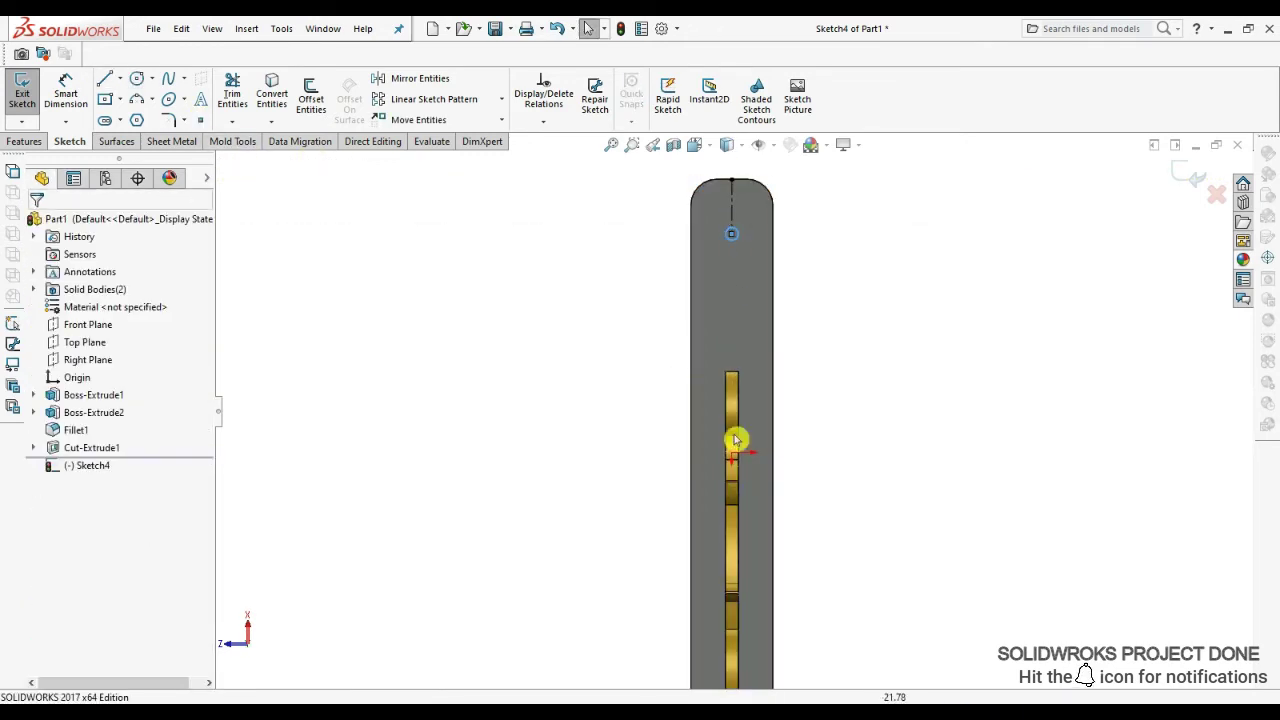
- Draw two more construction lines on the top arm to locate the holes
{"action": "scroll", "coordinate": [790, 540], "scroll_direction": "down", "scroll_amount": 1}
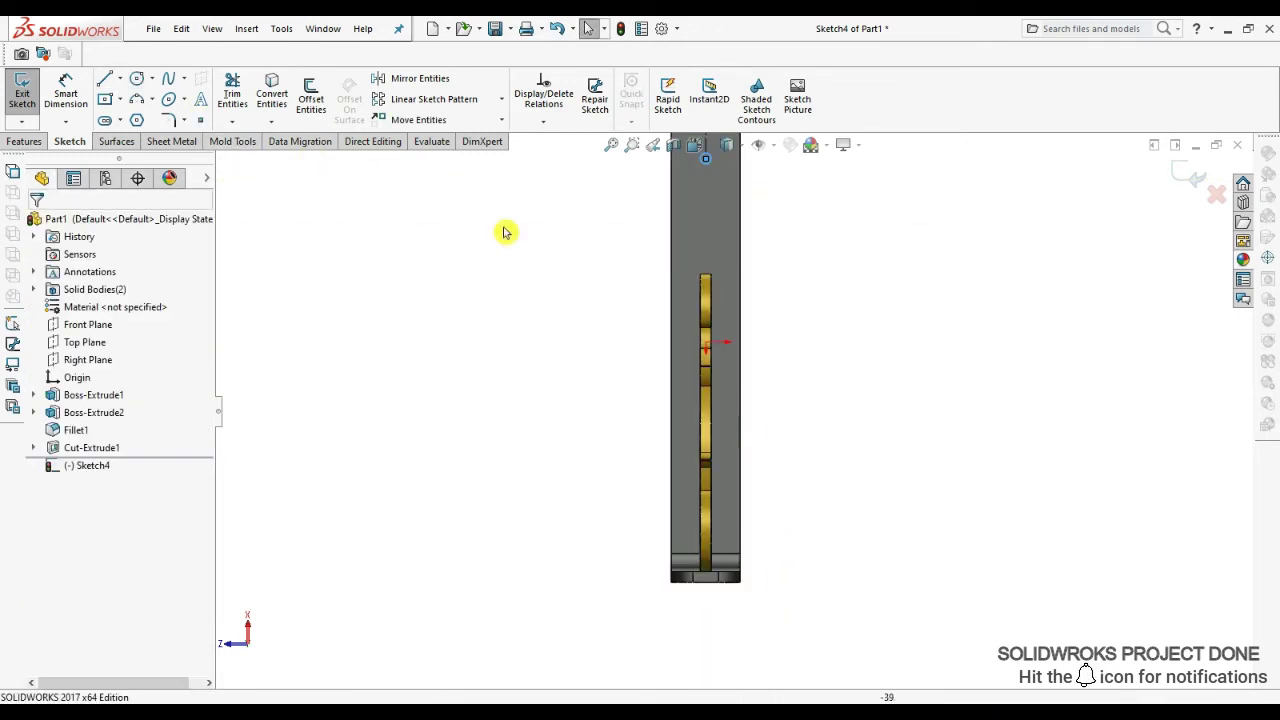
{"action": "key", "text": "l"}
{"action": "scroll", "coordinate": [705, 340], "scroll_direction": "down", "scroll_amount": 1}
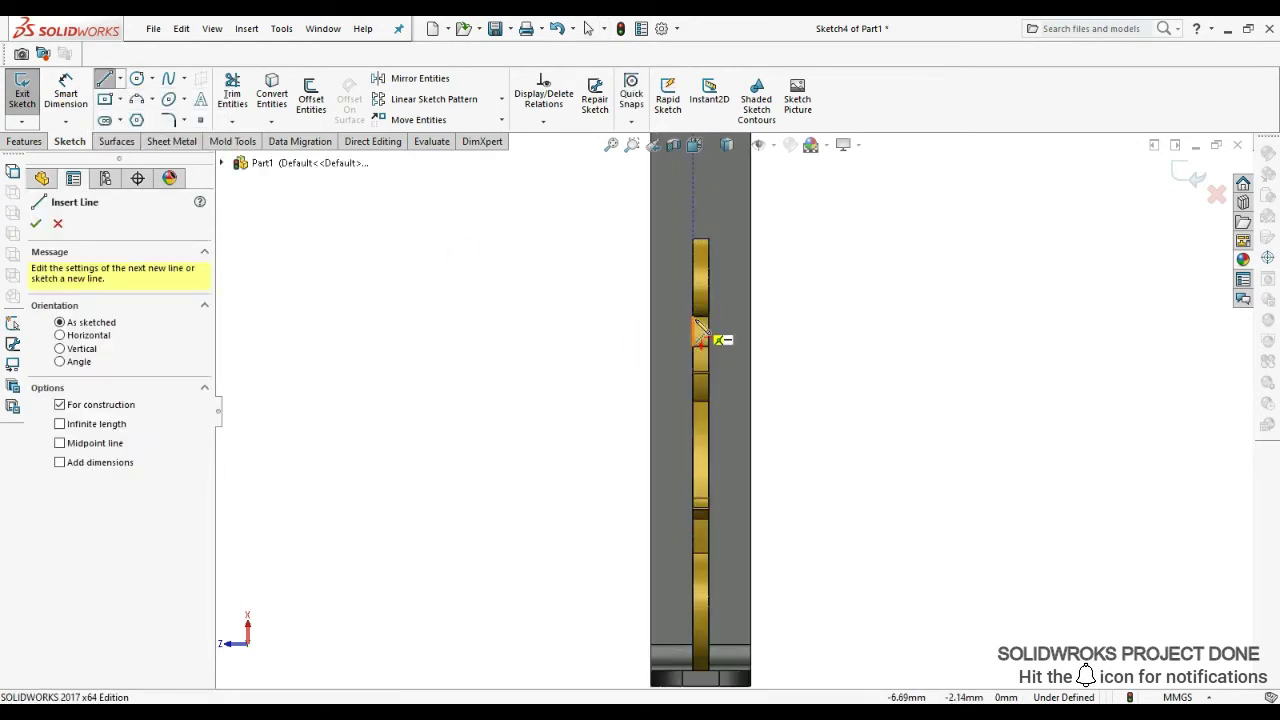
{"action": "left_click", "coordinate": [697, 376]}
{"action": "right_click", "coordinate": [675, 360]}
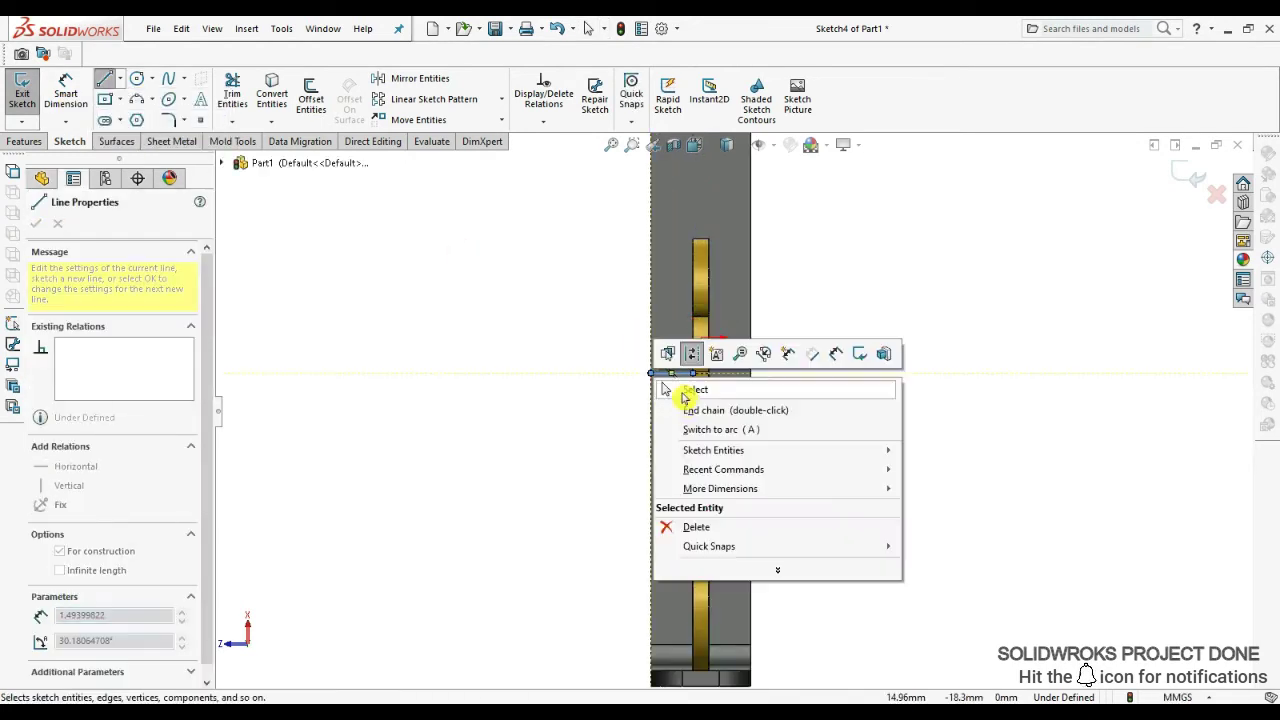
{"action": "left_click", "coordinate": [700, 406]}
{"action": "scroll", "coordinate": [700, 400], "scroll_direction": "up", "scroll_amount": 2}
{"action": "scroll", "coordinate": [715, 310], "scroll_direction": "down", "scroll_amount": 1}
{"action": "left_click", "coordinate": [716, 312]}
{"action": "right_click", "coordinate": [749, 318]}
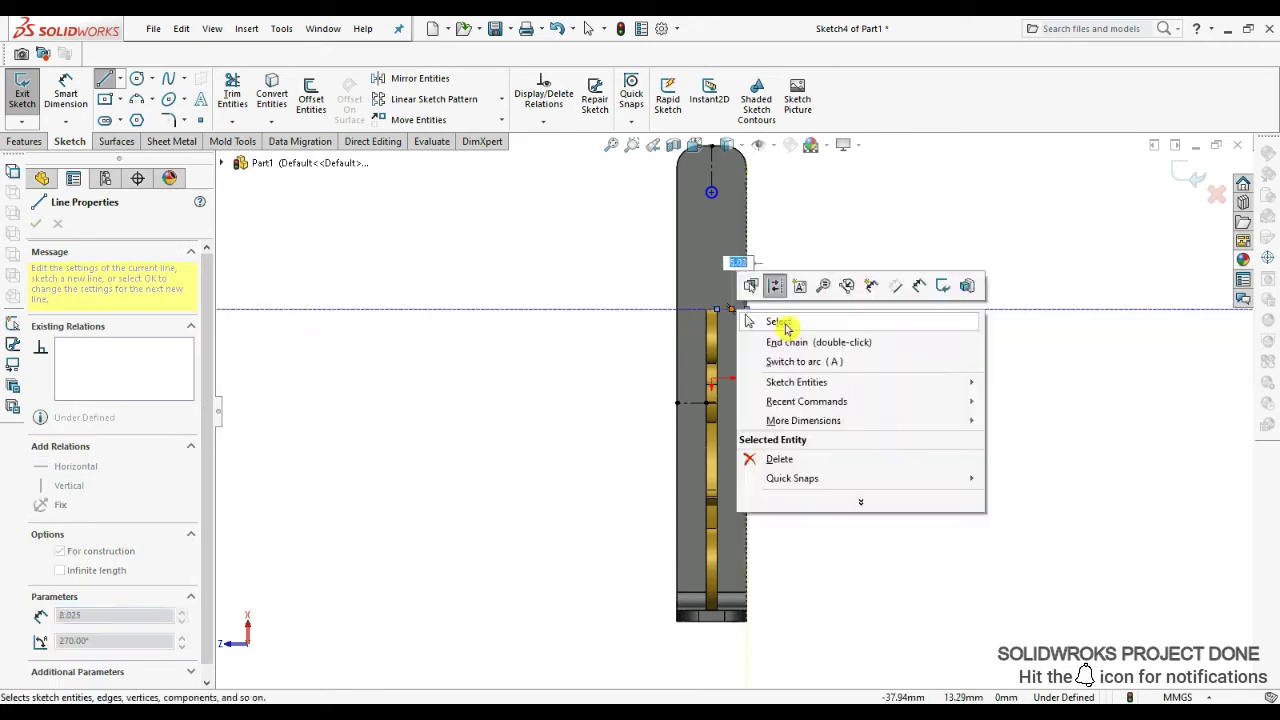
{"action": "left_click", "coordinate": [760, 332]}
- Add a 3 mm radius and a 6 mm diameter circle and extruded-cut them through the arm
{"action": "left_click", "coordinate": [137, 78]}
{"action": "scroll", "coordinate": [766, 343], "scroll_direction": "down", "scroll_amount": 1}
{"action": "left_click", "coordinate": [763, 341]}
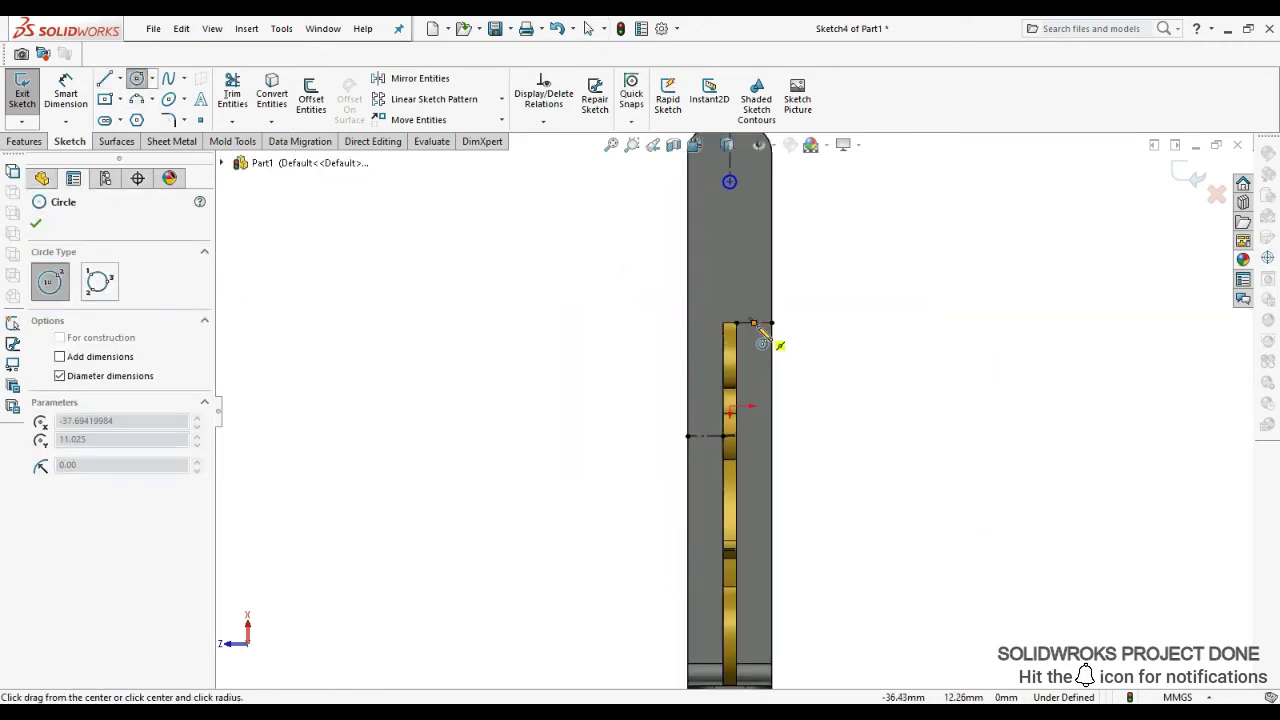
{"action": "key", "text": "Return"}
{"action": "left_click", "coordinate": [713, 437]}
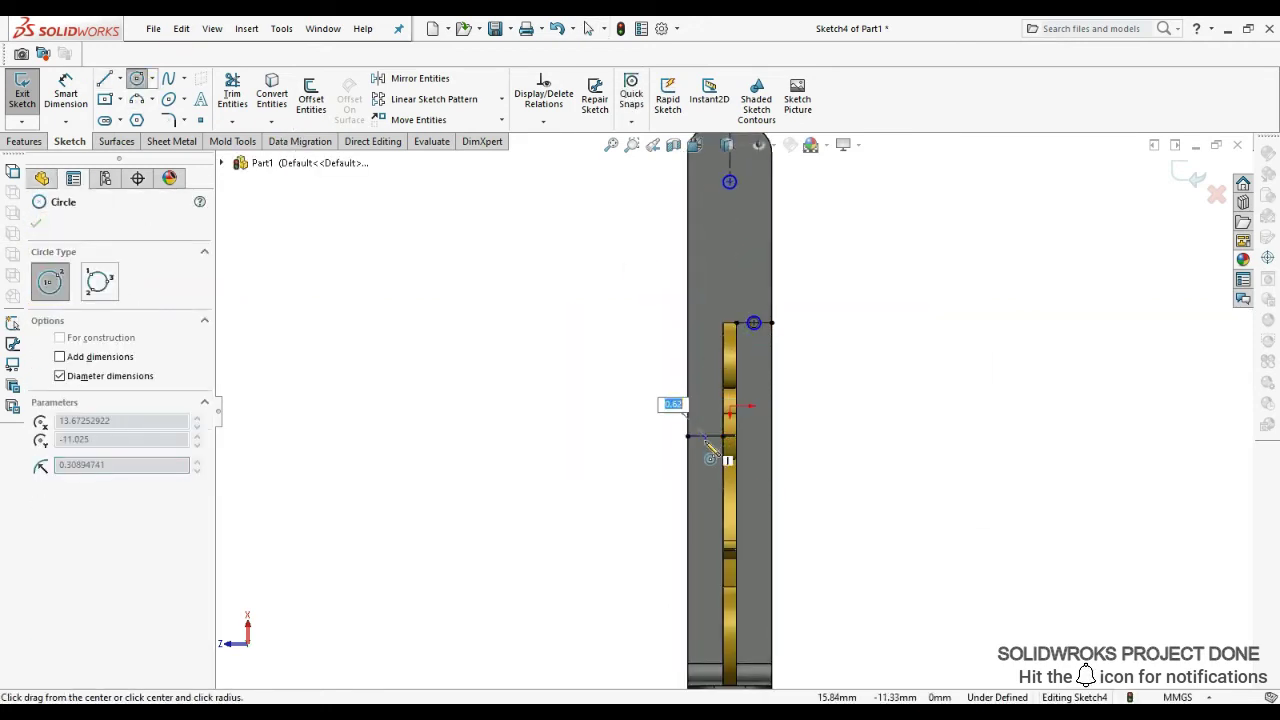
{"action": "type", "text": "6.78"}
{"action": "key", "text": "Return"}
{"action": "left_click", "coordinate": [15, 147]}
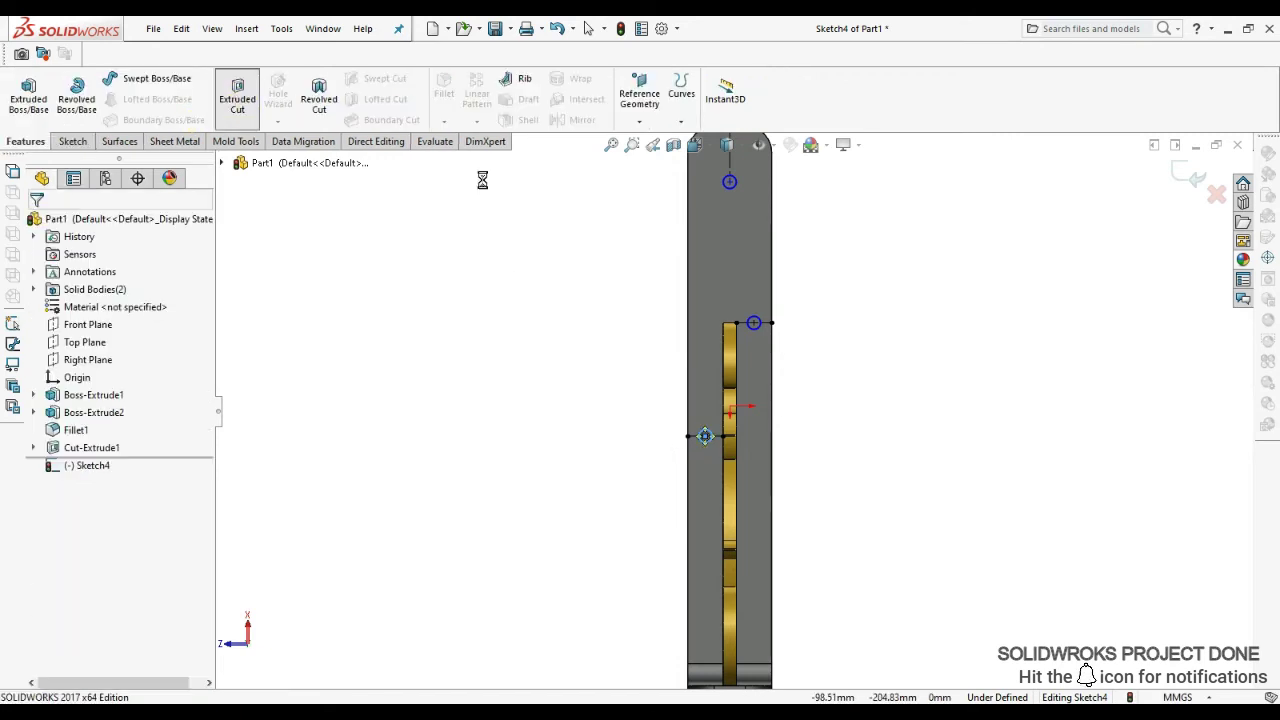
{"action": "left_click", "coordinate": [237, 95]}
{"action": "key", "text": "Return"}
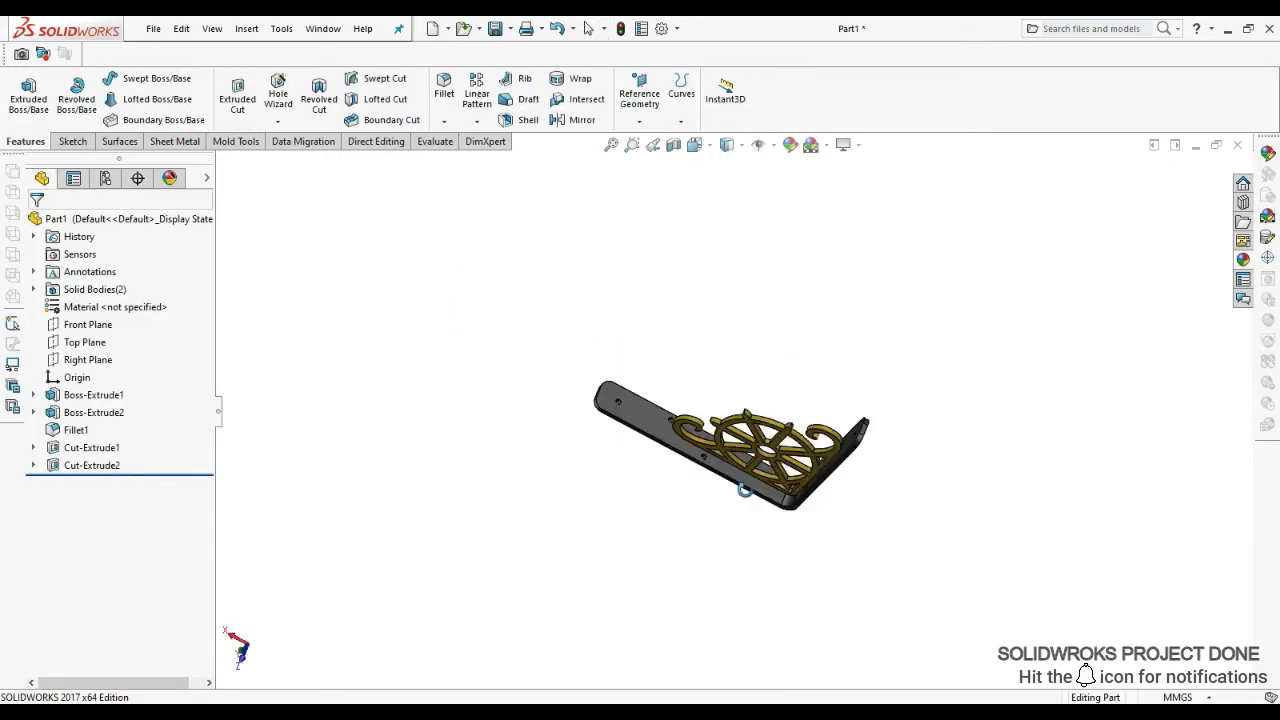
{"action": "mouse_move", "coordinate": [746, 486]}
{"action": "middle_mouse_down"}
{"action": "mouse_move", "coordinate": [894, 354]}
{"action": "mouse_move", "coordinate": [696, 330]}
{"action": "mouse_move", "coordinate": [616, 358]}
{"action": "middle_mouse_up"}
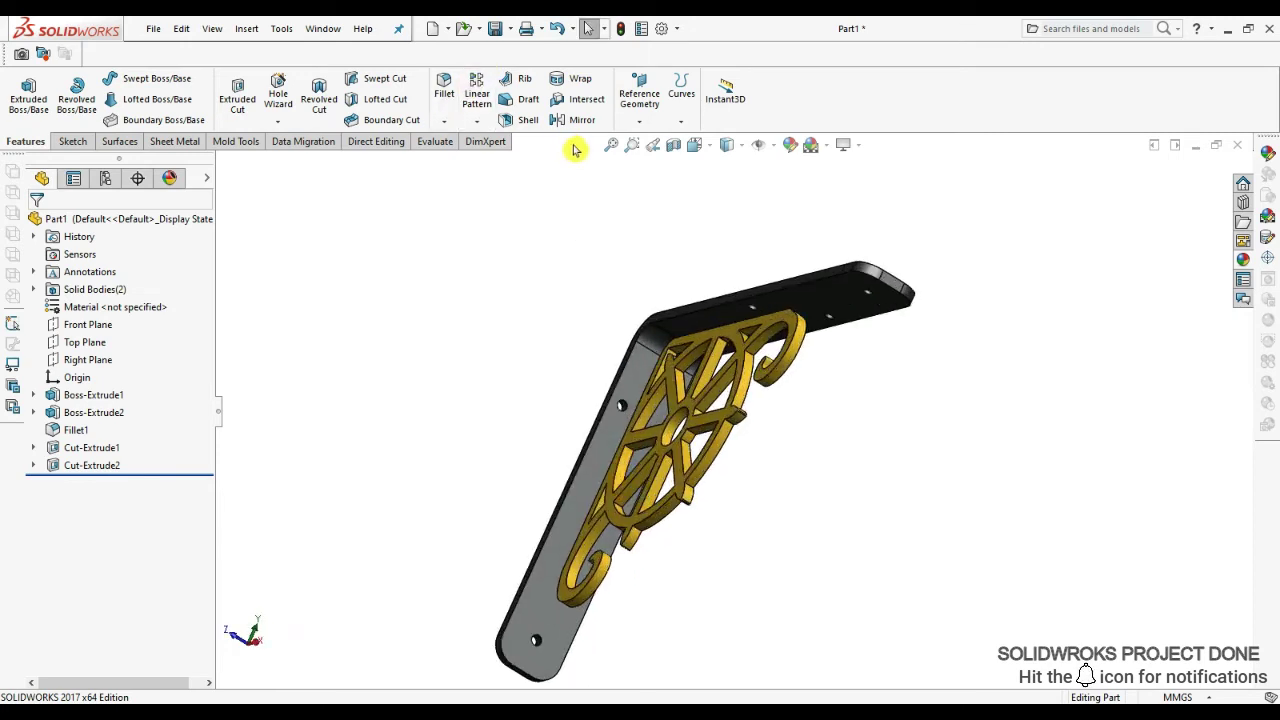
- Set up a Hole Wizard countersink hole at size M6
{"action": "left_click", "coordinate": [276, 122]}
{"action": "left_click", "coordinate": [292, 134]}
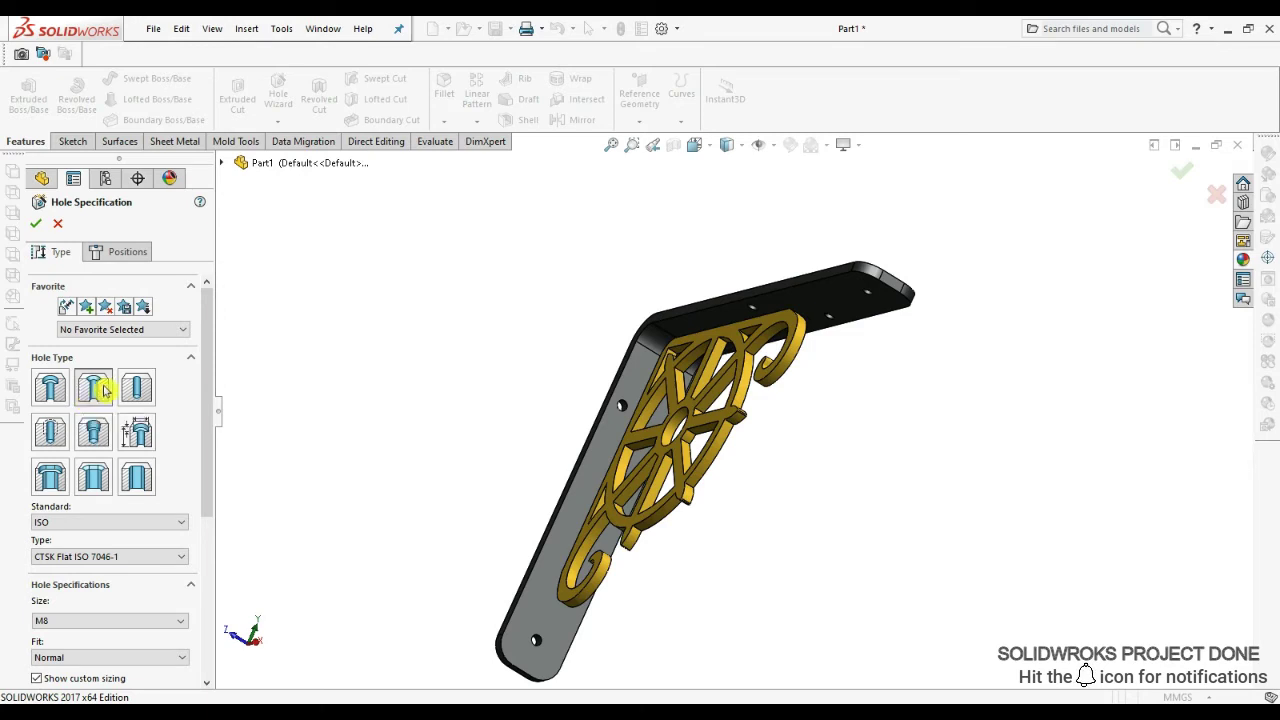
{"action": "left_click", "coordinate": [96, 620]}
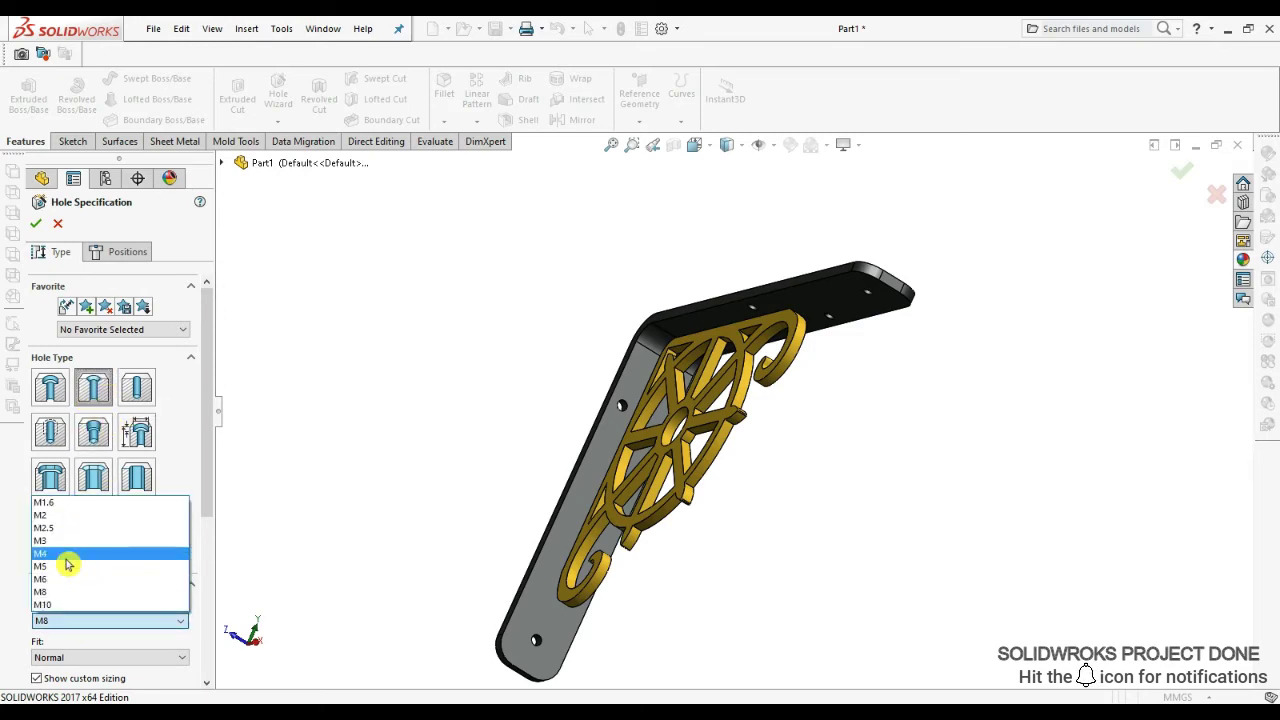
{"action": "left_click", "coordinate": [66, 572]}
- Place the M6 countersink at the existing leg hole centre using a 3D sketch
{"action": "left_click", "coordinate": [36, 226]}
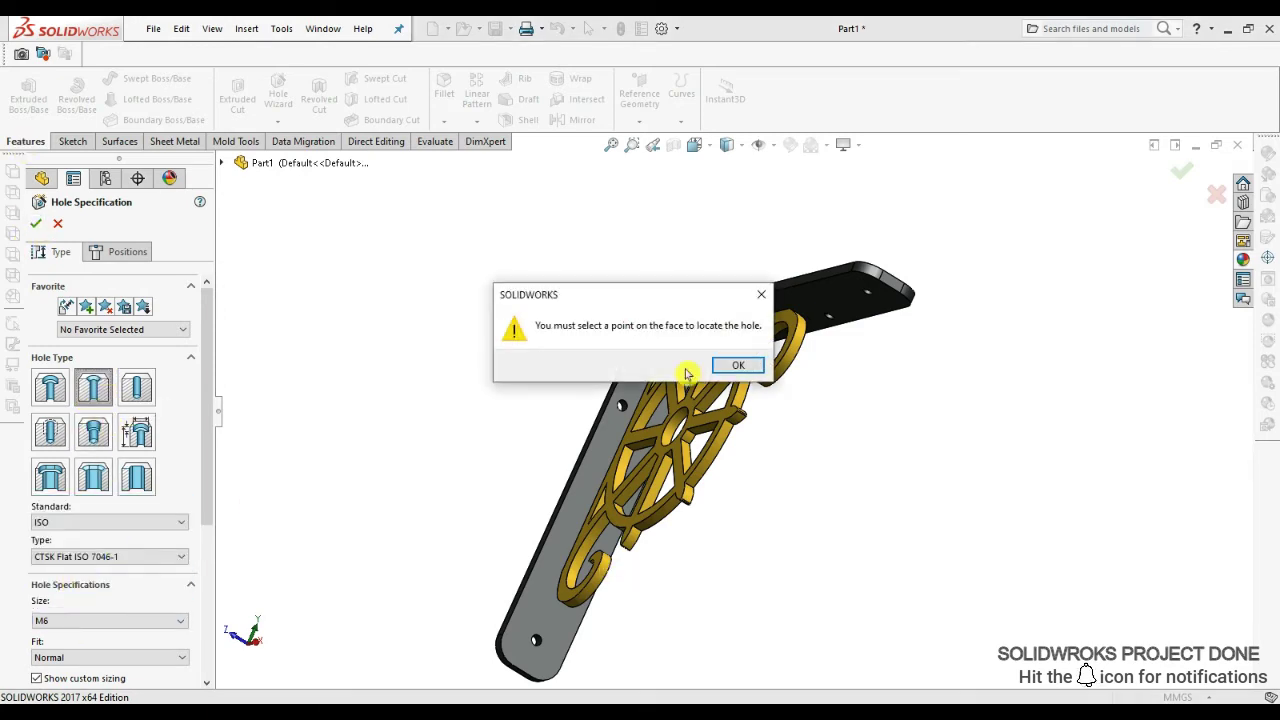
{"action": "left_click", "coordinate": [737, 366]}
{"action": "scroll", "coordinate": [555, 665], "scroll_direction": "down", "scroll_amount": 5}
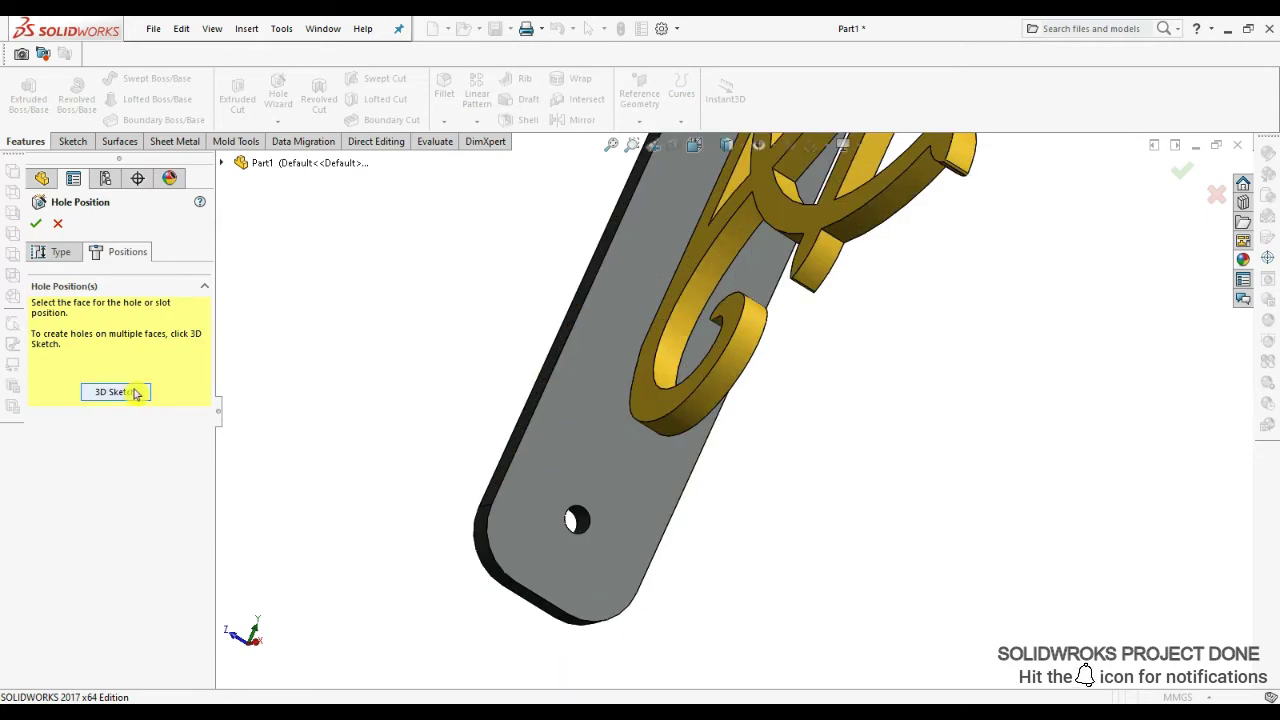
{"action": "left_click", "coordinate": [578, 535]}
{"action": "mouse_move", "coordinate": [575, 522]}
{"action": "middle_mouse_down"}
{"action": "mouse_move", "coordinate": [734, 280]}
{"action": "mouse_move", "coordinate": [783, 480]}
{"action": "mouse_move", "coordinate": [766, 530]}
{"action": "mouse_move", "coordinate": [776, 543]}
{"action": "mouse_move", "coordinate": [749, 366]}
{"action": "mouse_move", "coordinate": [829, 200]}
{"action": "mouse_move", "coordinate": [750, 290]}
{"action": "mouse_move", "coordinate": [786, 263]}
{"action": "mouse_move", "coordinate": [628, 510]}
{"action": "mouse_move", "coordinate": [609, 514]}
{"action": "mouse_move", "coordinate": [777, 297]}
{"action": "mouse_move", "coordinate": [766, 228]}
{"action": "middle_mouse_up"}
{"action": "scroll", "coordinate": [734, 280], "scroll_direction": "down", "scroll_amount": 5}
{"action": "left_click", "coordinate": [758, 218]}
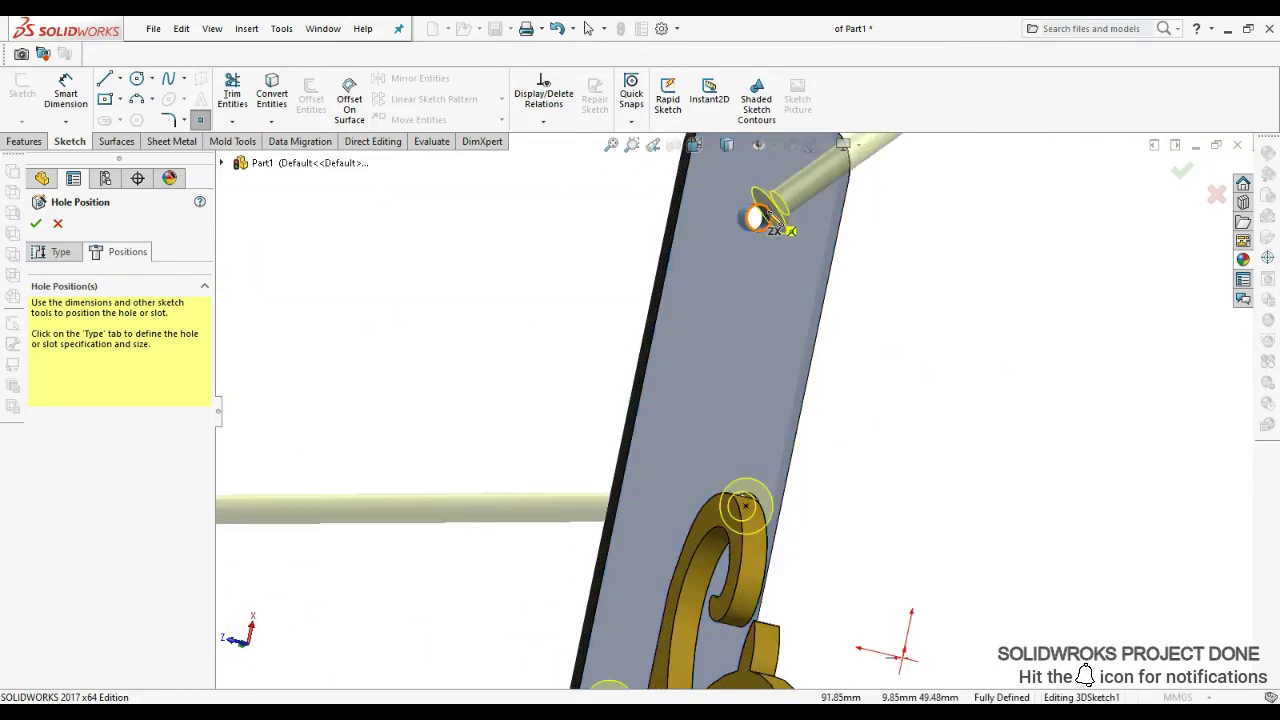
{"action": "left_click", "coordinate": [42, 232]}
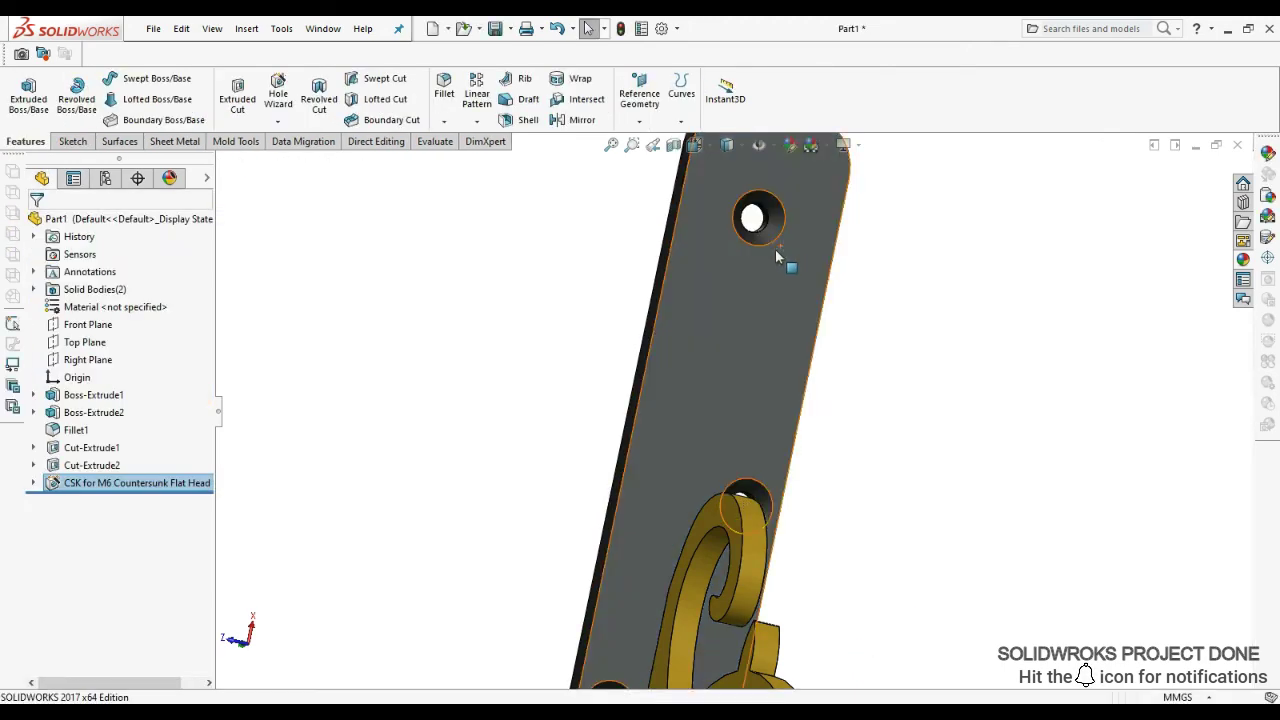
{"action": "middle_click_drag", "start_coordinate": [775, 249], "coordinate": [500, 294]}
{"action": "mouse_move", "coordinate": [749, 690]}
{"action": "middle_mouse_down"}
{"action": "mouse_move", "coordinate": [815, 343]}
{"action": "mouse_move", "coordinate": [706, 466]}
{"action": "mouse_move", "coordinate": [628, 520]}
{"action": "mouse_move", "coordinate": [678, 416]}
{"action": "middle_mouse_up"}
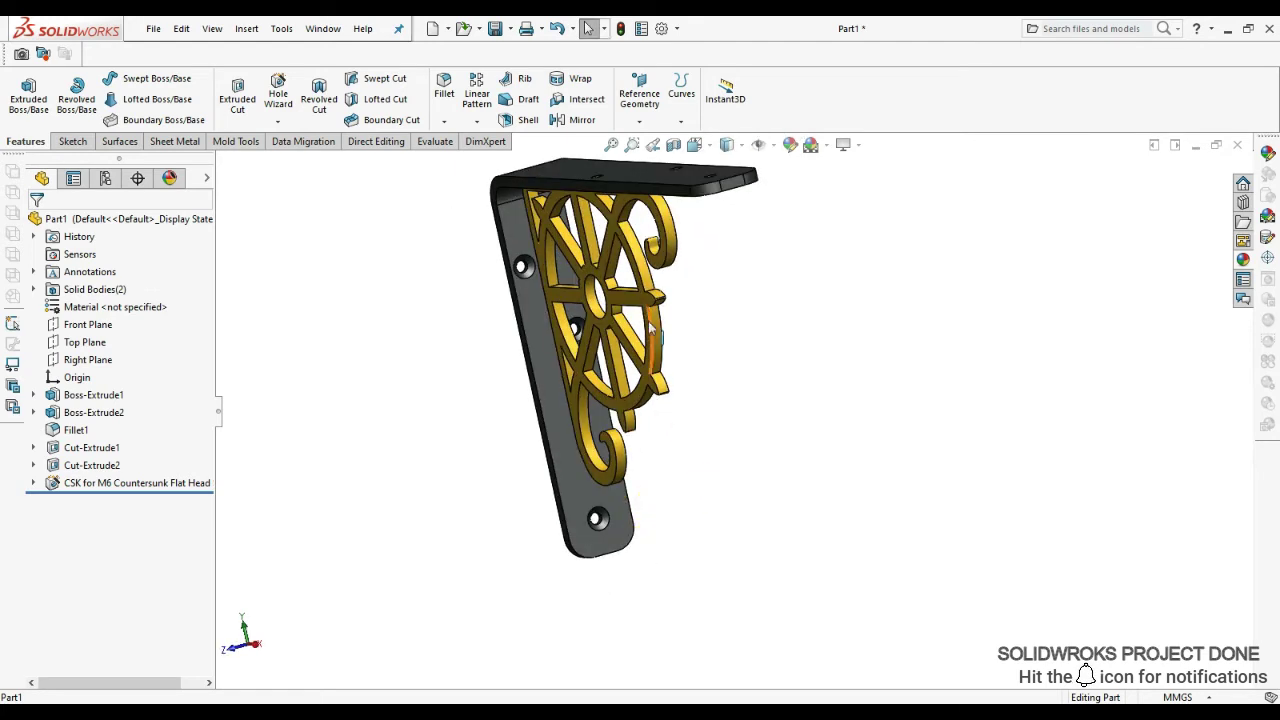
{"action": "mouse_move", "coordinate": [680, 320]}
{"action": "middle_mouse_down"}
{"action": "mouse_move", "coordinate": [765, 480]}
{"action": "mouse_move", "coordinate": [786, 411]}
{"action": "mouse_move", "coordinate": [745, 350]}
{"action": "middle_mouse_up"}
{"action": "scroll", "coordinate": [670, 298], "scroll_direction": "down", "scroll_amount": 2}
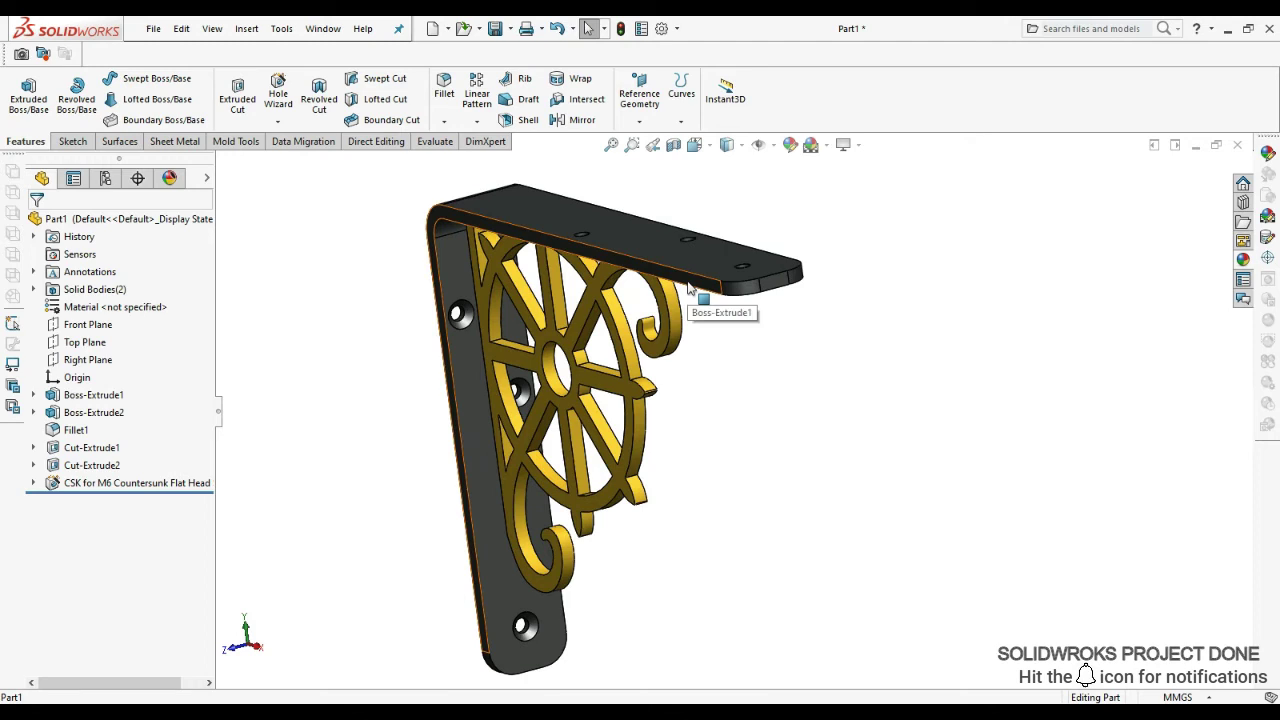
- Create Plane1 offset 1.5 ft (457.20 mm) from the bracket face, flipped outward
{"action": "left_click", "coordinate": [688, 288]}
{"action": "left_click", "coordinate": [640, 121]}
{"action": "left_click", "coordinate": [642, 142]}
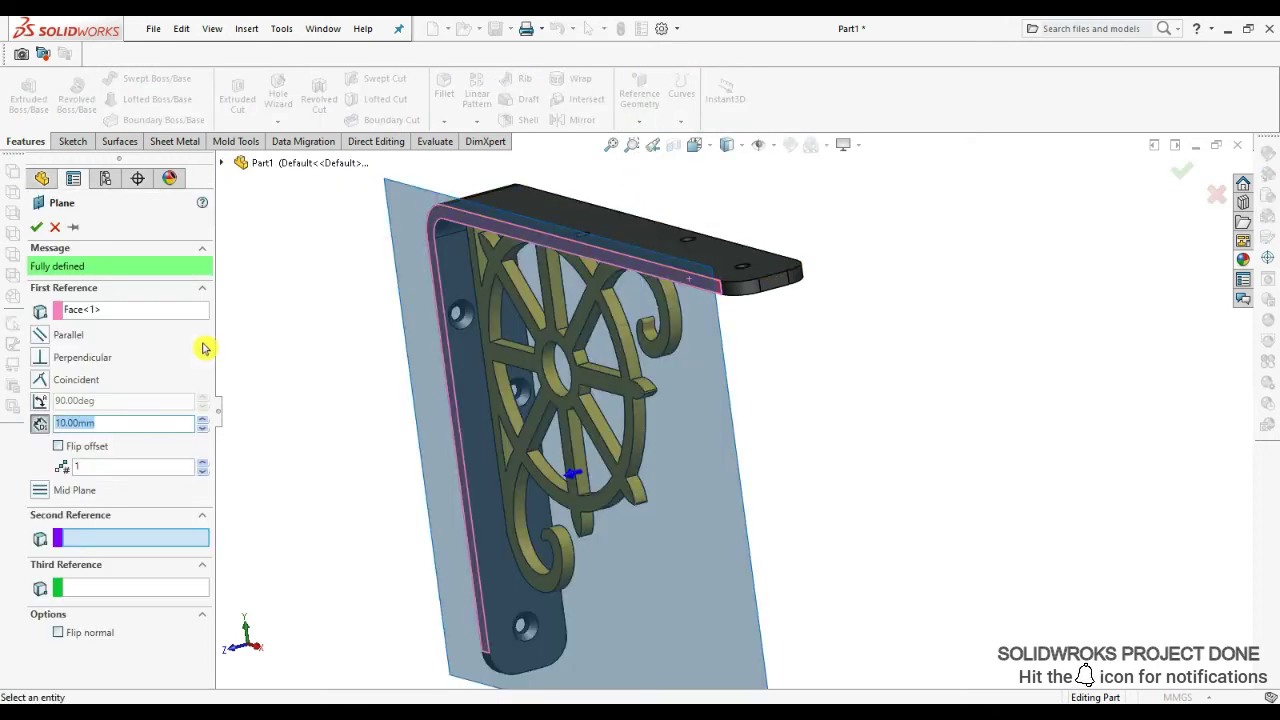
{"action": "left_click", "coordinate": [58, 446]}
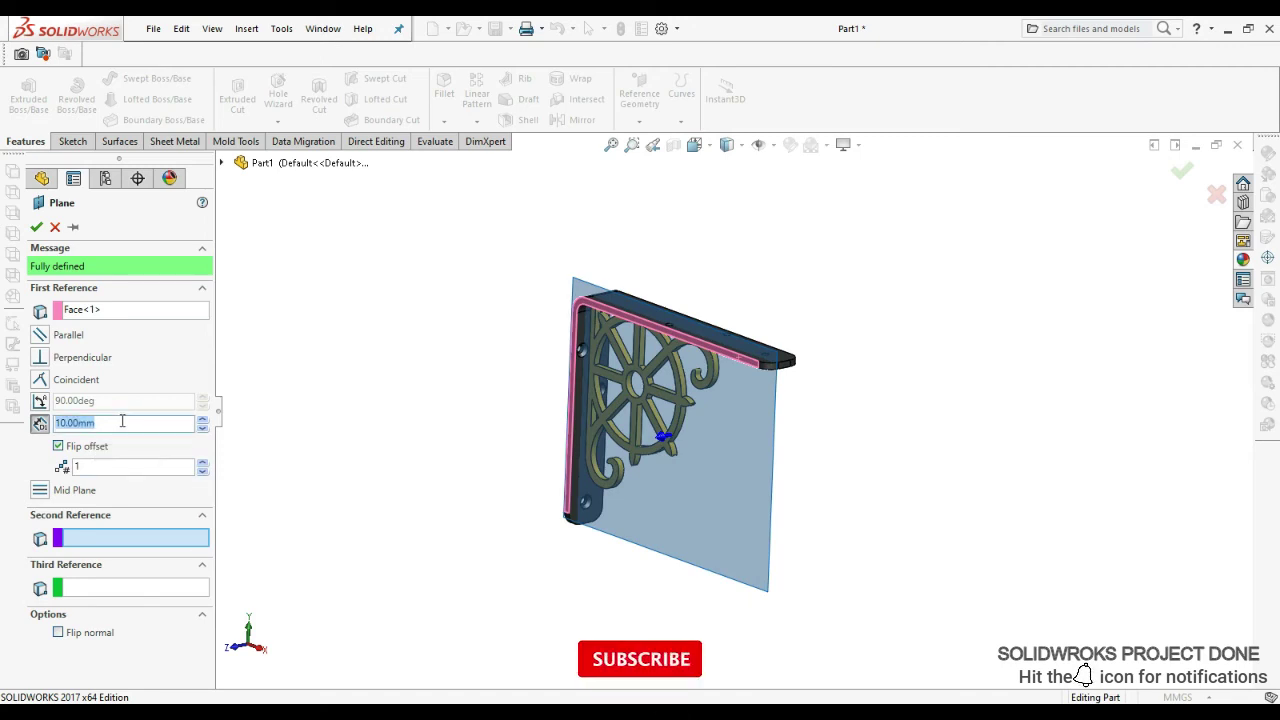
{"action": "type", "text": "1.5ft"}
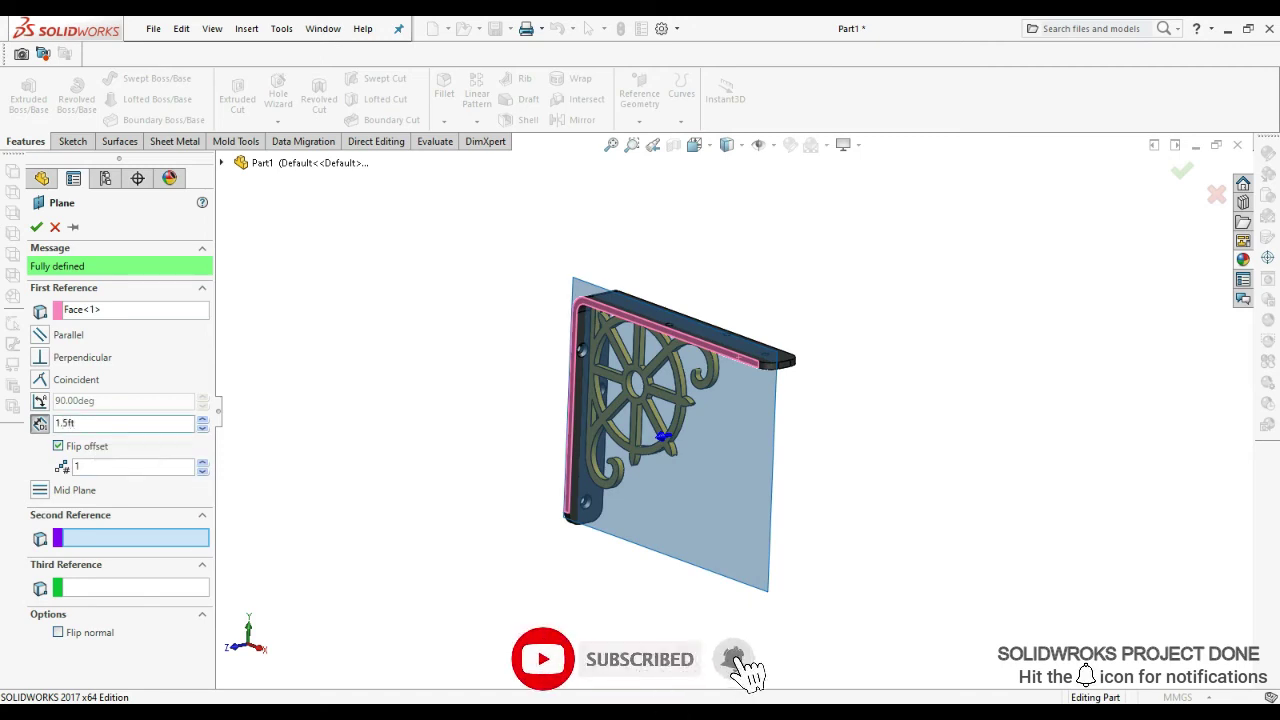
{"action": "key", "text": "Return"}
{"action": "scroll", "coordinate": [829, 394], "scroll_direction": "up", "scroll_amount": 3}
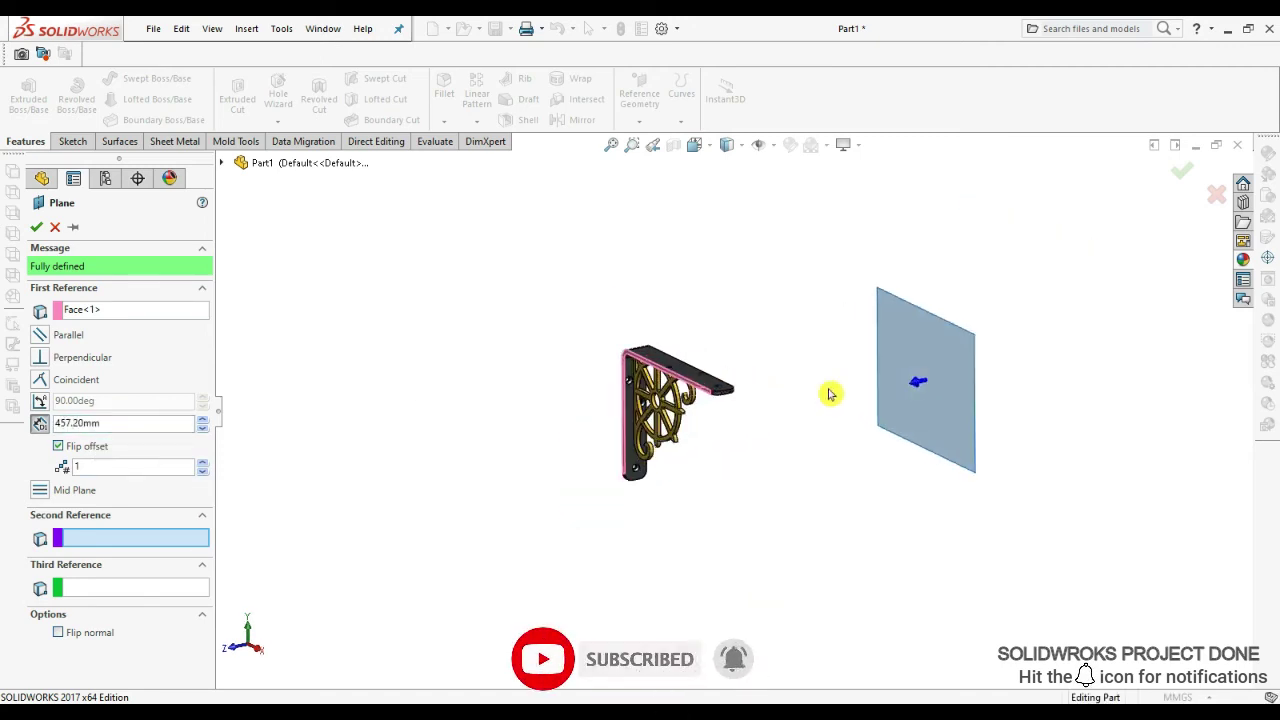
{"action": "left_click", "coordinate": [36, 226]}
- Mirror the bracket body across Plane1 to form the second bracket
{"action": "left_click", "coordinate": [575, 119]}
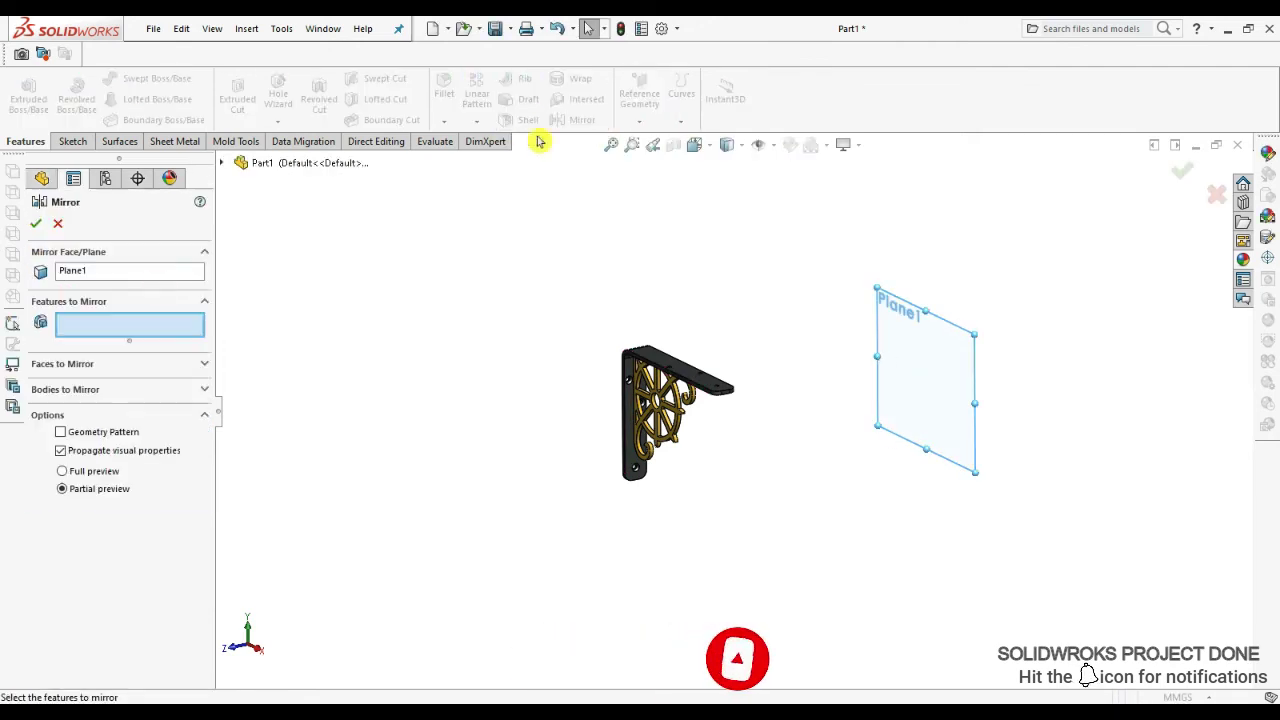
{"action": "left_click", "coordinate": [66, 389]}
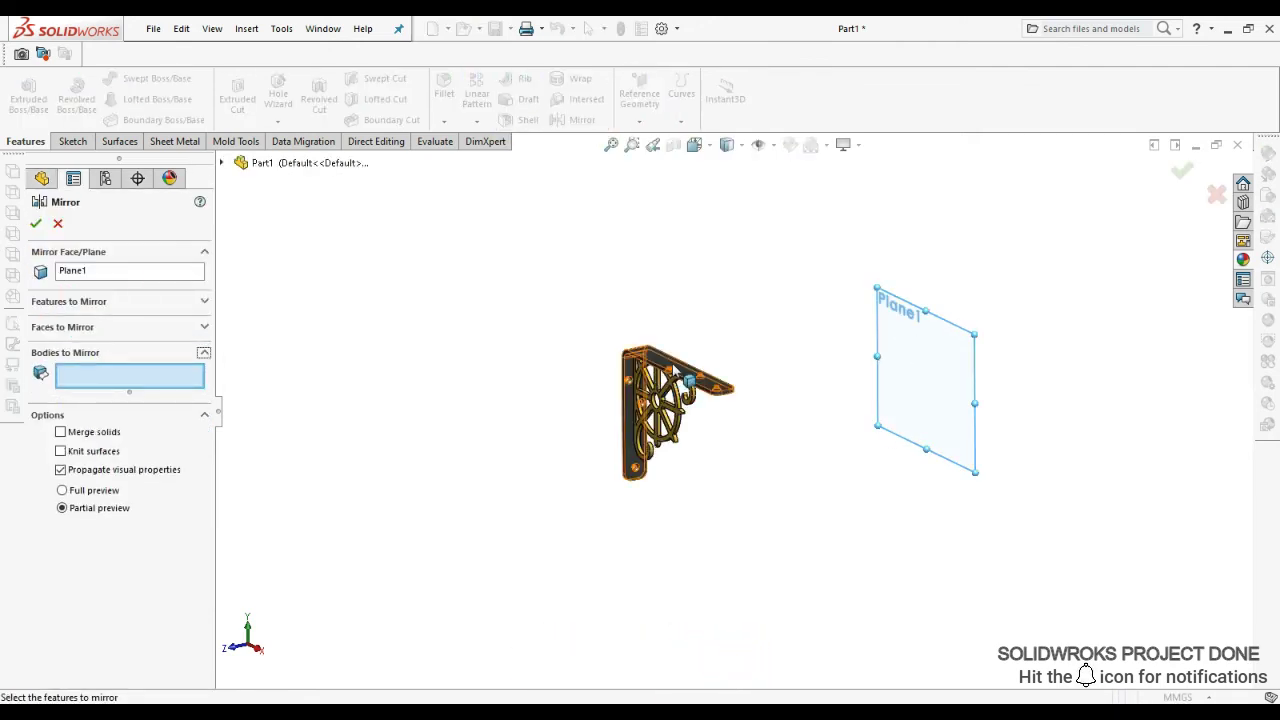
{"action": "left_click", "coordinate": [676, 375]}
{"action": "key", "text": "ctrl+8"}
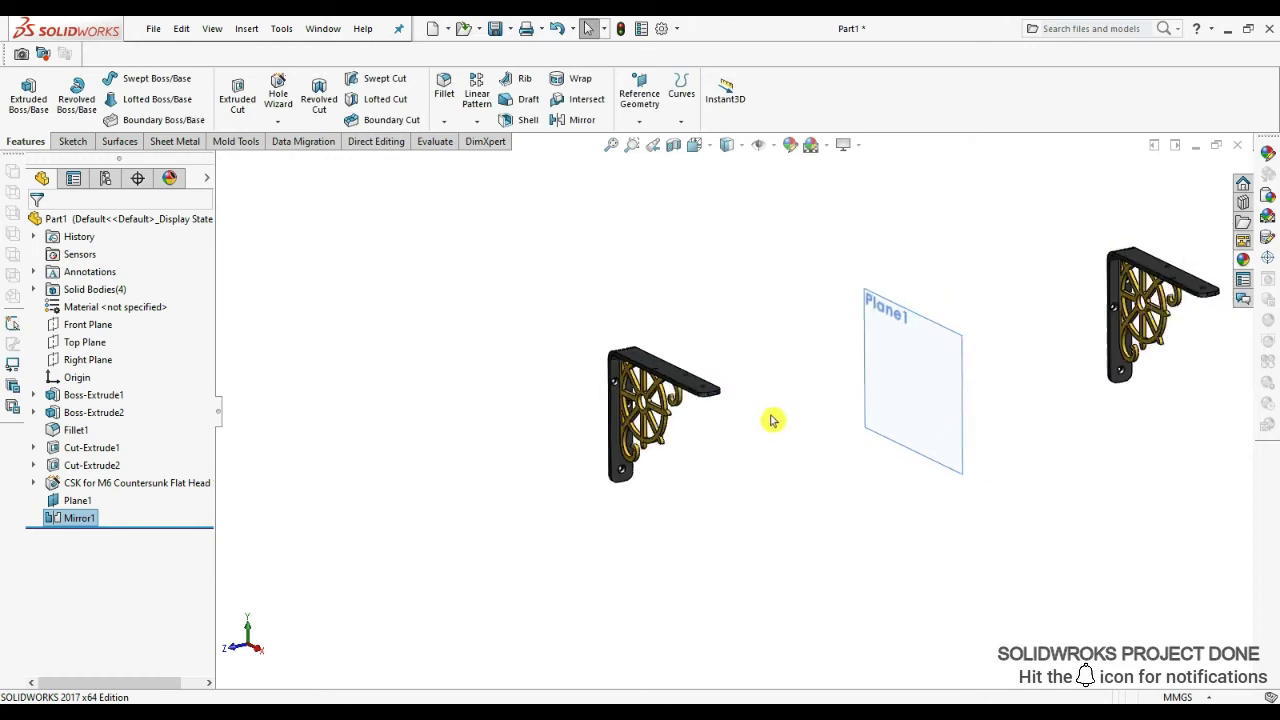
{"action": "left_click", "coordinate": [450, 366]}
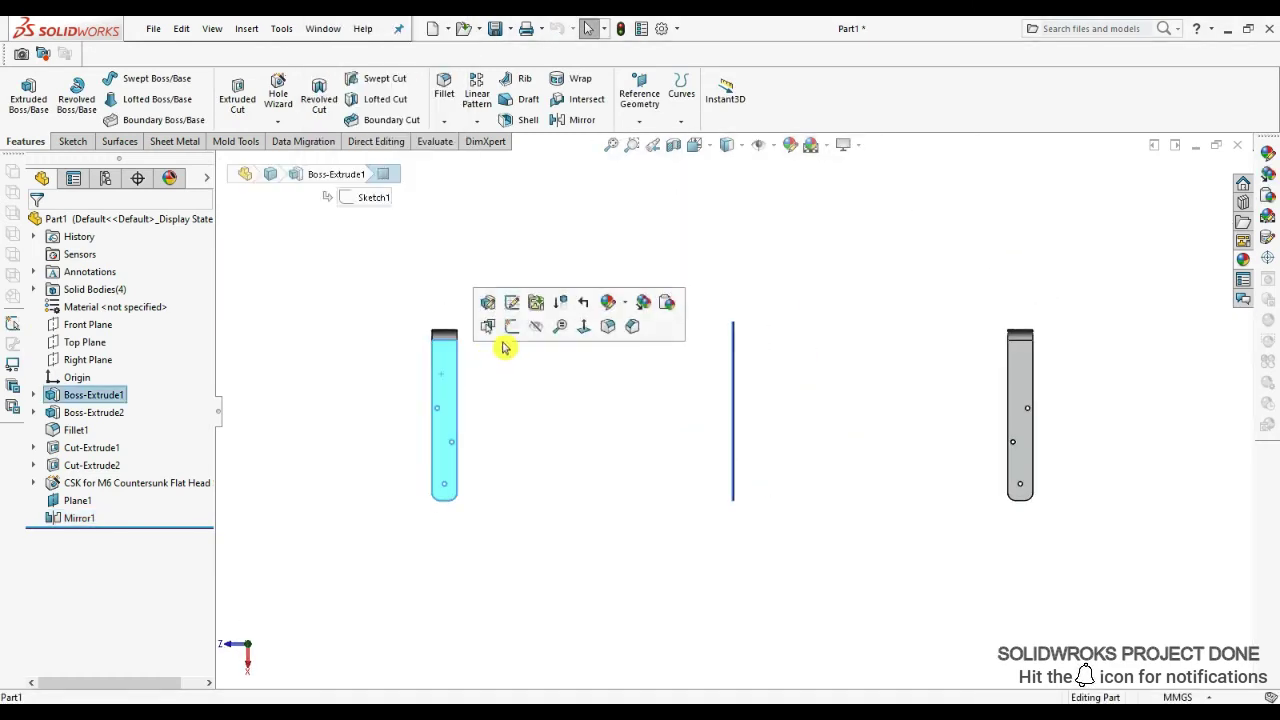
- Sketch a centerline between the brackets and a 914.40 mm-wide center rectangle on the bracket top
{"action": "left_click", "coordinate": [500, 326]}
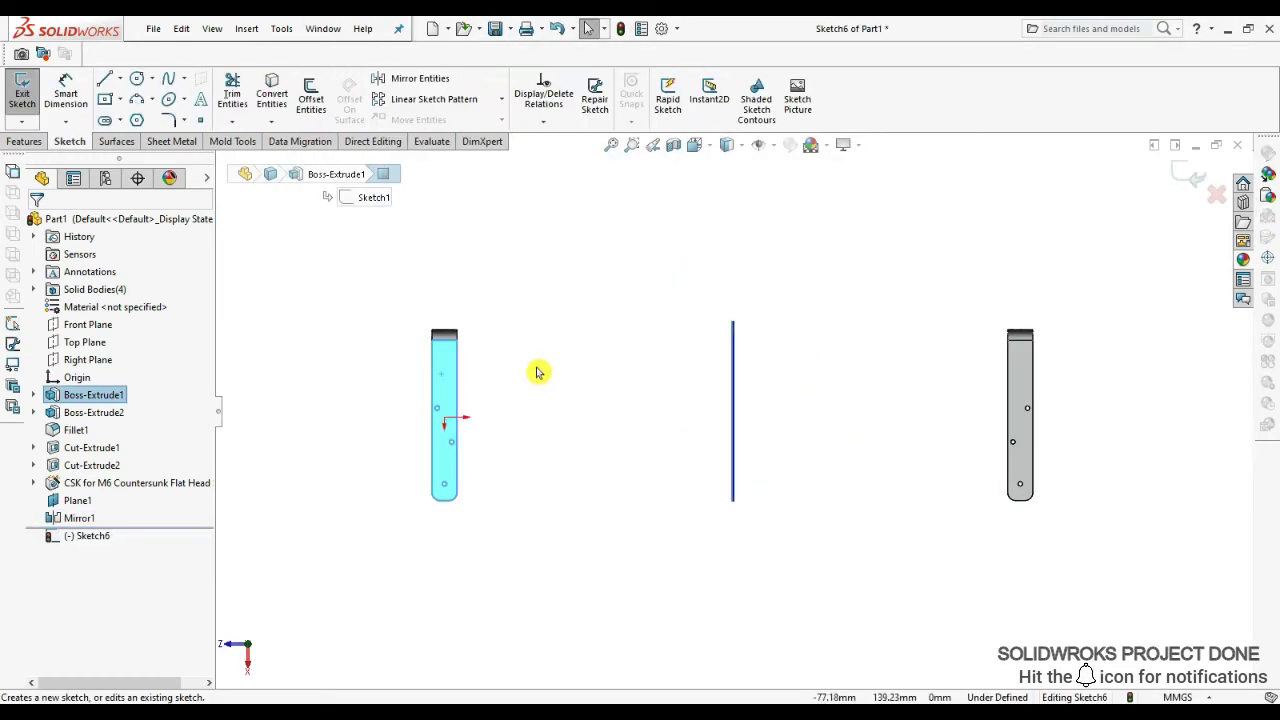
{"action": "left_click", "coordinate": [120, 100]}
{"action": "left_click", "coordinate": [120, 78]}
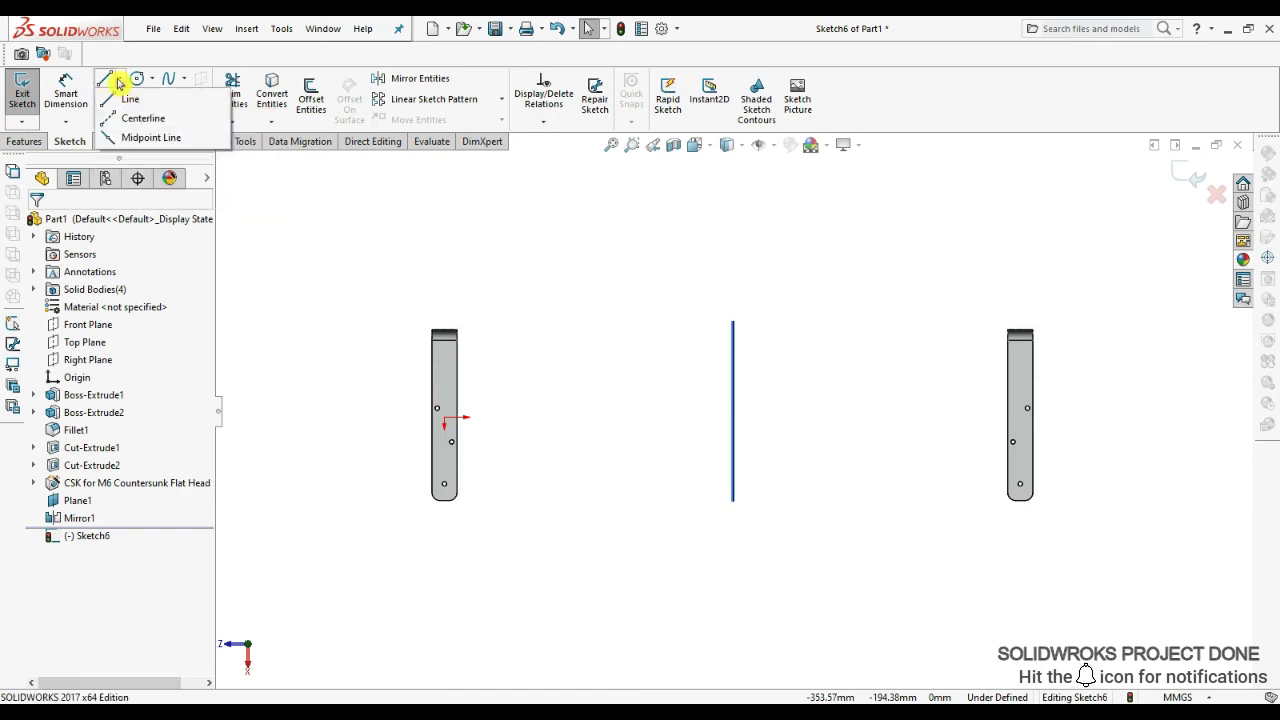
{"action": "left_click", "coordinate": [143, 114]}
{"action": "left_click", "coordinate": [456, 416]}
{"action": "left_click", "coordinate": [1007, 416]}
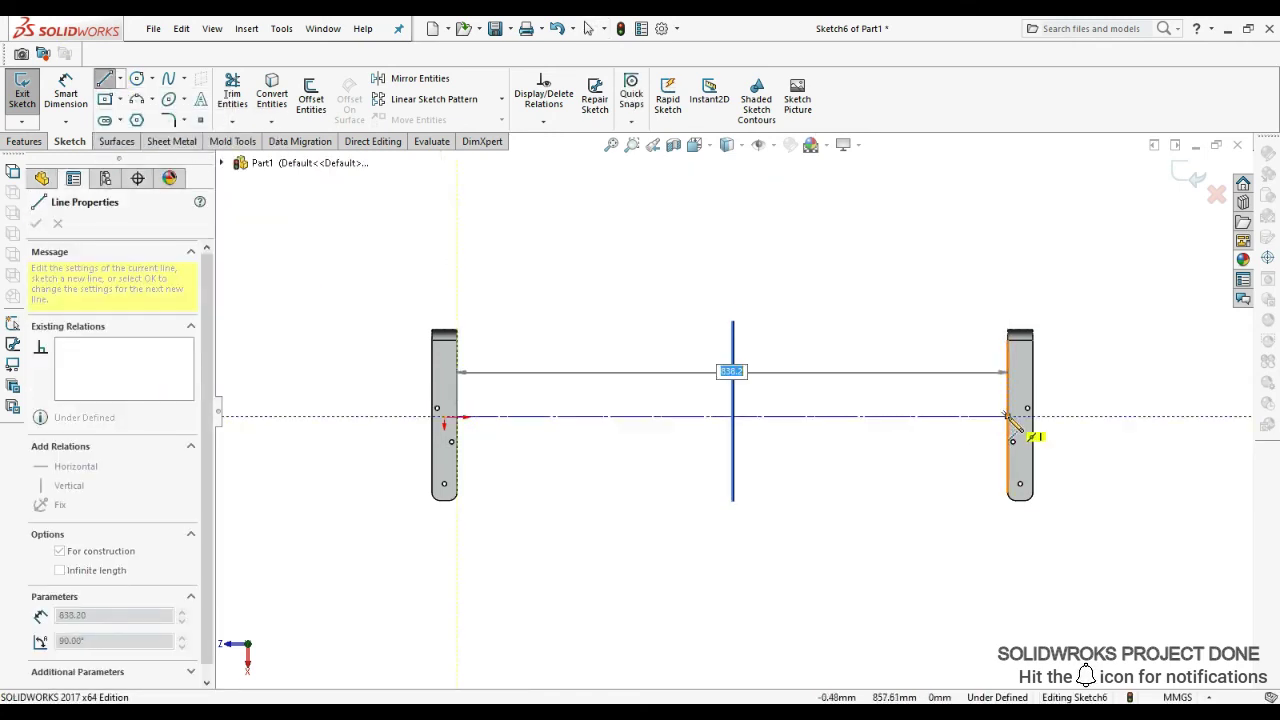
{"action": "left_click", "coordinate": [104, 99]}
{"action": "left_click", "coordinate": [733, 416]}
{"action": "type", "text": "36"}
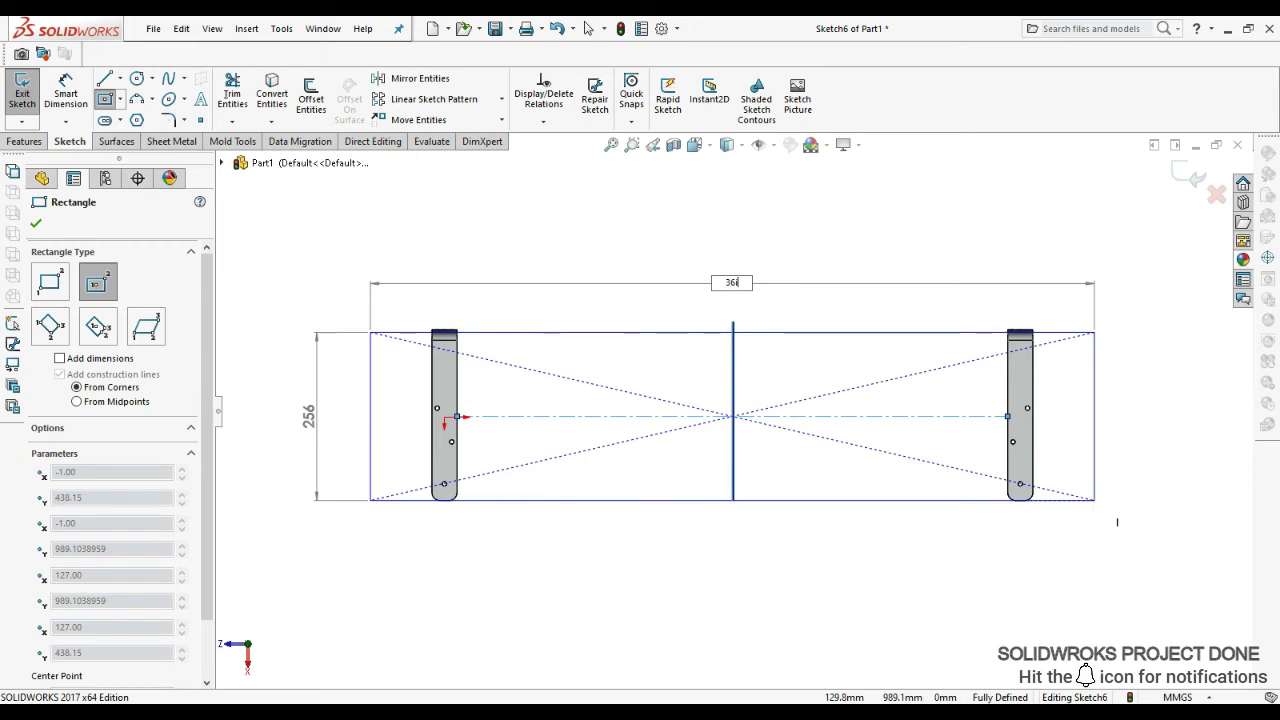
{"action": "type", "text": "n"}
{"action": "key", "text": "Return"}
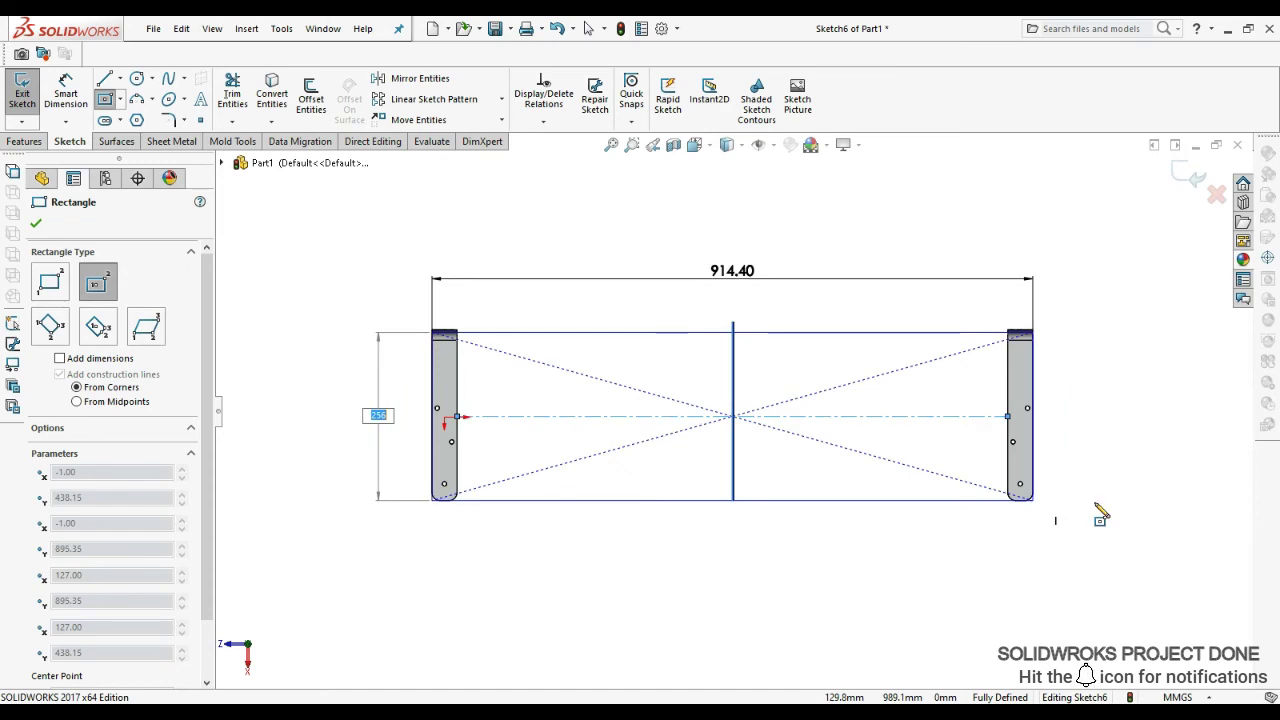
{"action": "key", "text": "Return"}
- Extrude the rectangle 1 in thick to form the shelf board
{"action": "mouse_move", "coordinate": [1014, 514]}
{"action": "middle_mouse_down"}
{"action": "mouse_move", "coordinate": [823, 277]}
{"action": "mouse_move", "coordinate": [686, 423]}
{"action": "mouse_move", "coordinate": [728, 399]}
{"action": "mouse_move", "coordinate": [690, 410]}
{"action": "middle_mouse_up"}
{"action": "left_click", "coordinate": [24, 141]}
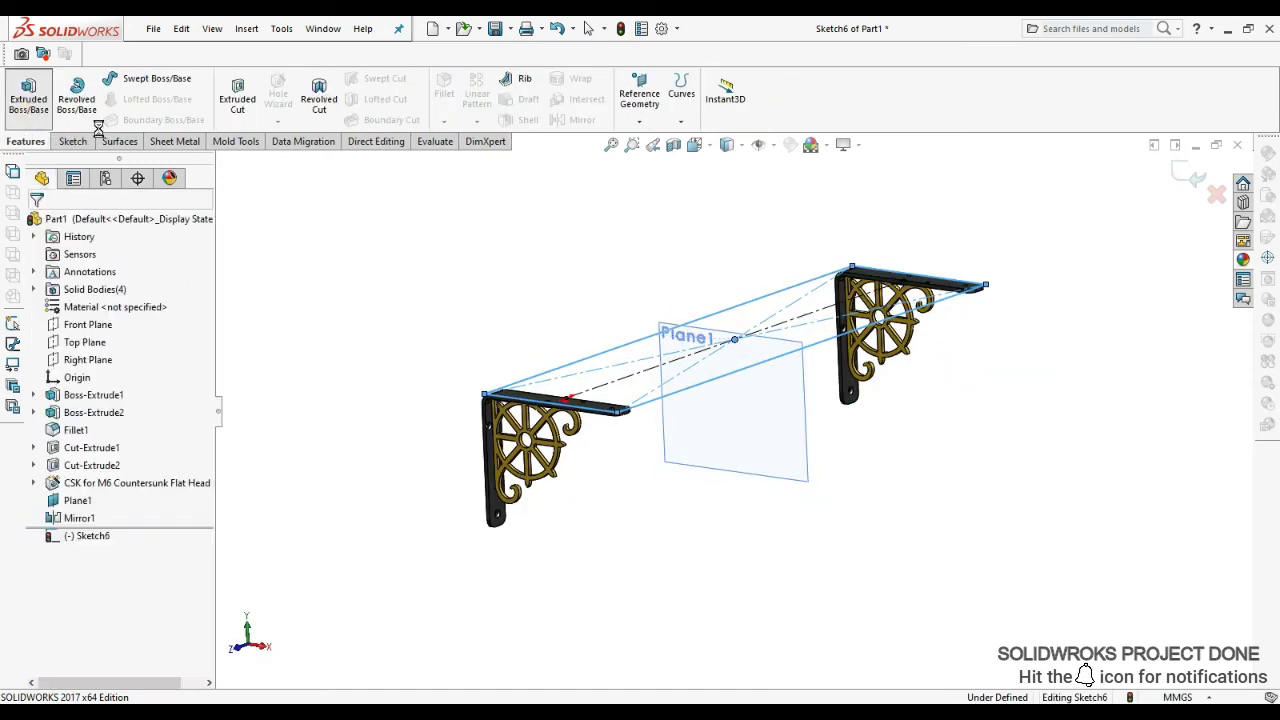
{"action": "left_click", "coordinate": [28, 95]}
{"action": "type", "text": "1in"}
{"action": "key", "text": "Return"}
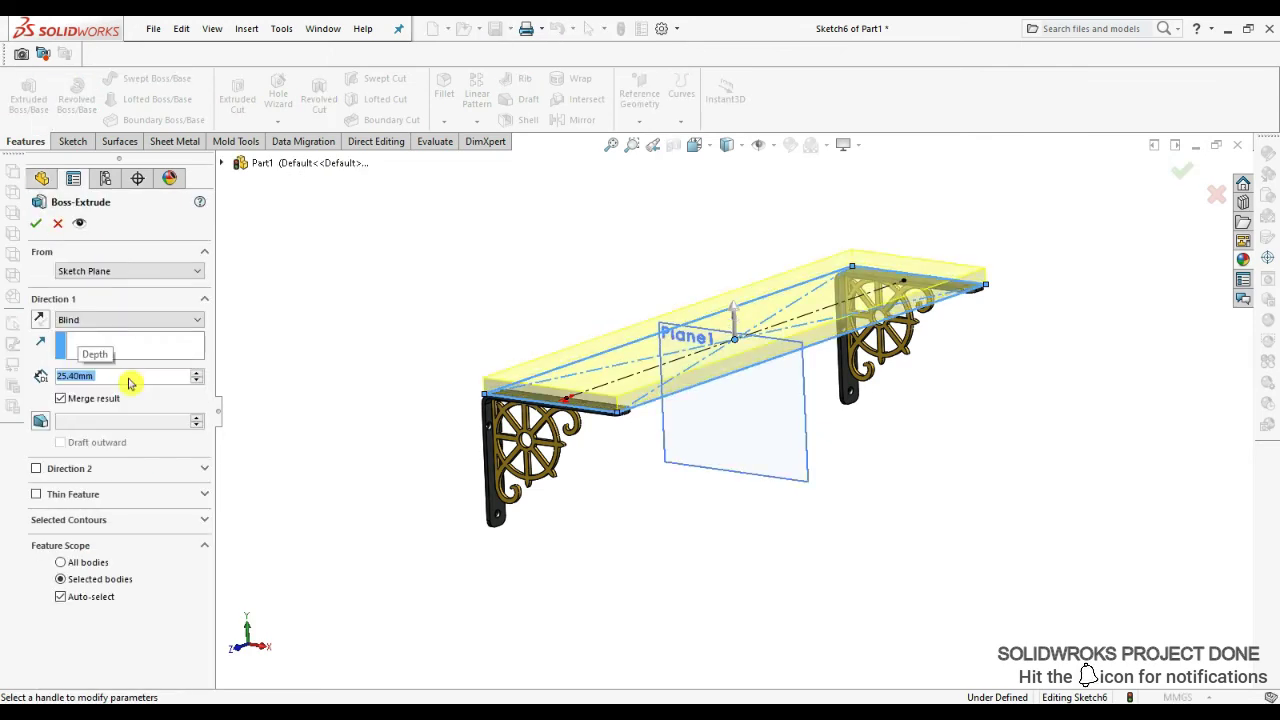
{"action": "left_click", "coordinate": [35, 223]}
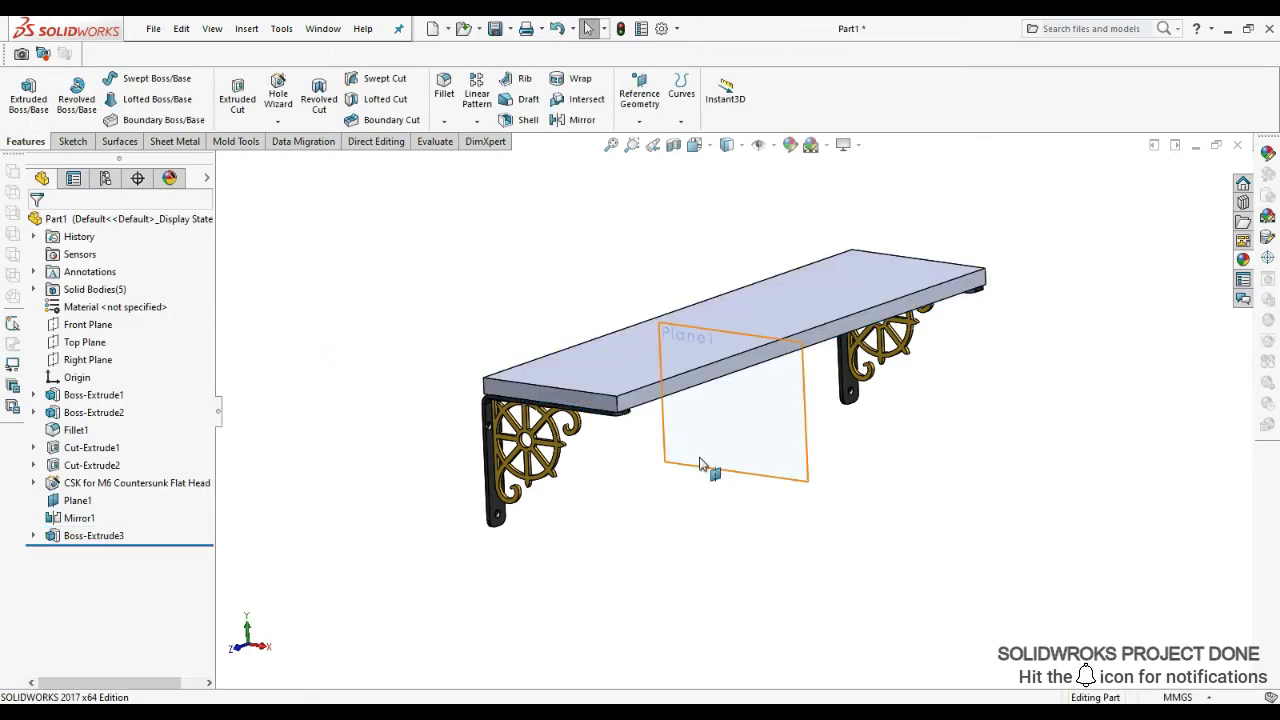
{"action": "left_click", "coordinate": [706, 460]}
- Hide the Plane1 mirror plane and enlarge the view of the shelf
{"action": "left_click", "coordinate": [806, 420]}
{"action": "middle_click_drag", "start_coordinate": [806, 420], "coordinate": [240, 480]}
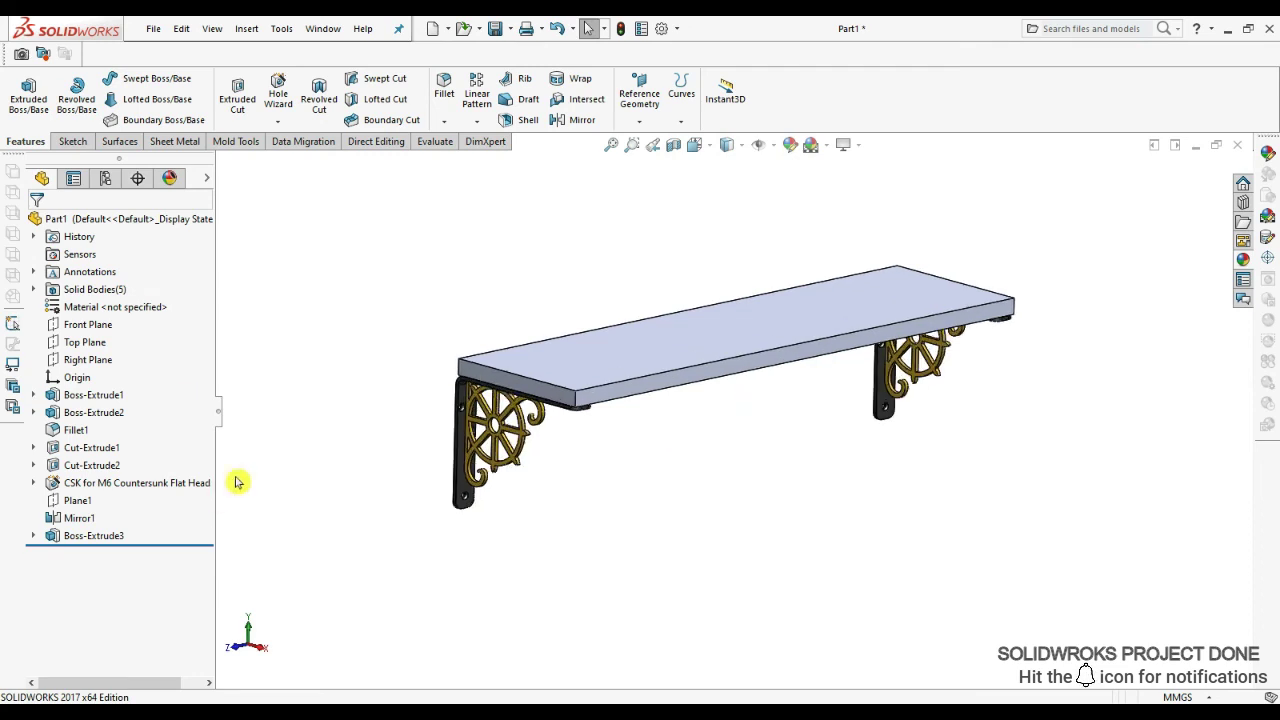
{"action": "left_click", "coordinate": [219, 418]}
{"action": "middle_click_drag", "start_coordinate": [245, 419], "coordinate": [553, 428]}
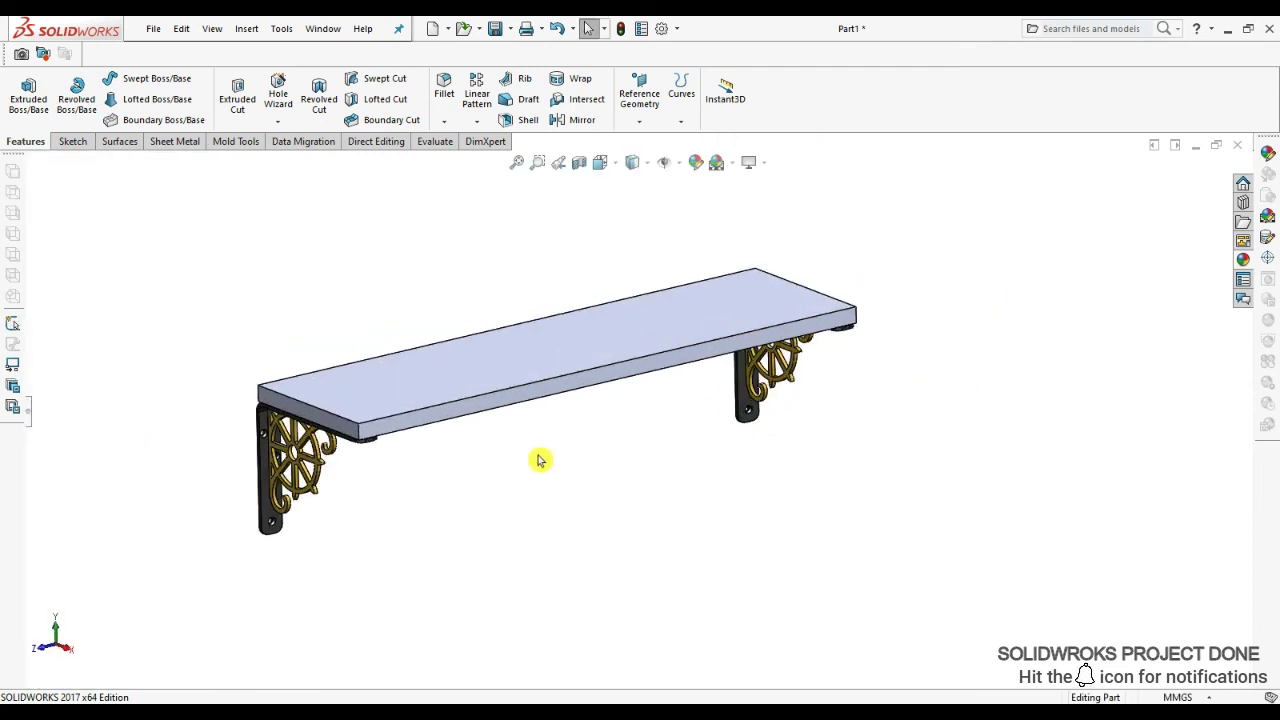
- Apply an Organic > Wood appearance to the shelf board
{"action": "left_click", "coordinate": [1243, 259]}
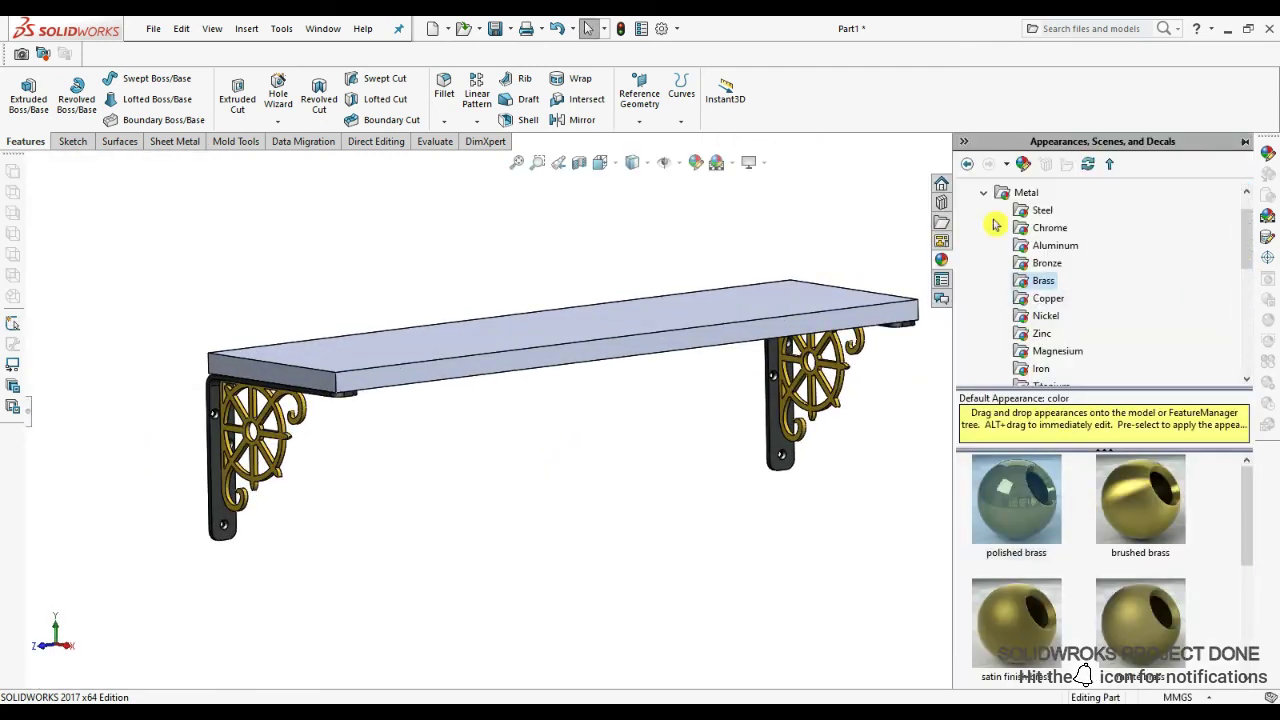
{"action": "left_click", "coordinate": [1031, 316]}
{"action": "double_click", "coordinate": [1031, 281]}
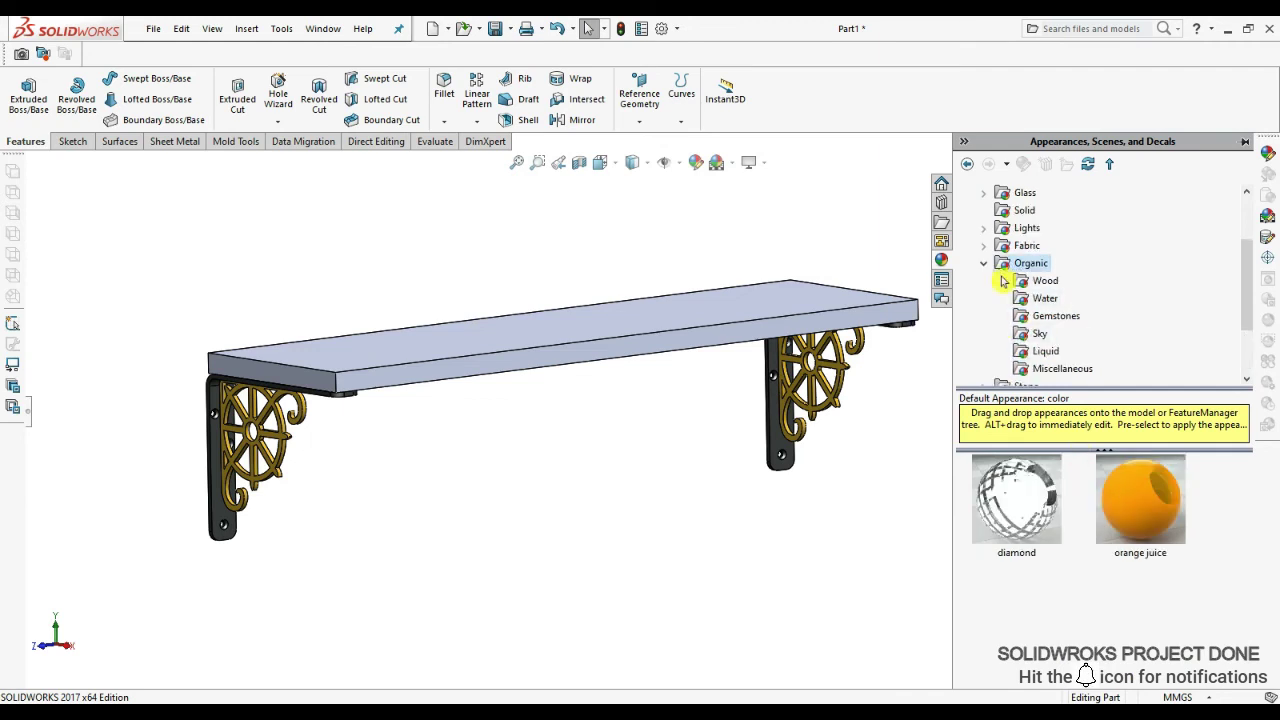
{"action": "left_click", "coordinate": [1045, 281]}
{"action": "left_click_drag", "start_coordinate": [1143, 590], "coordinate": [757, 297]}
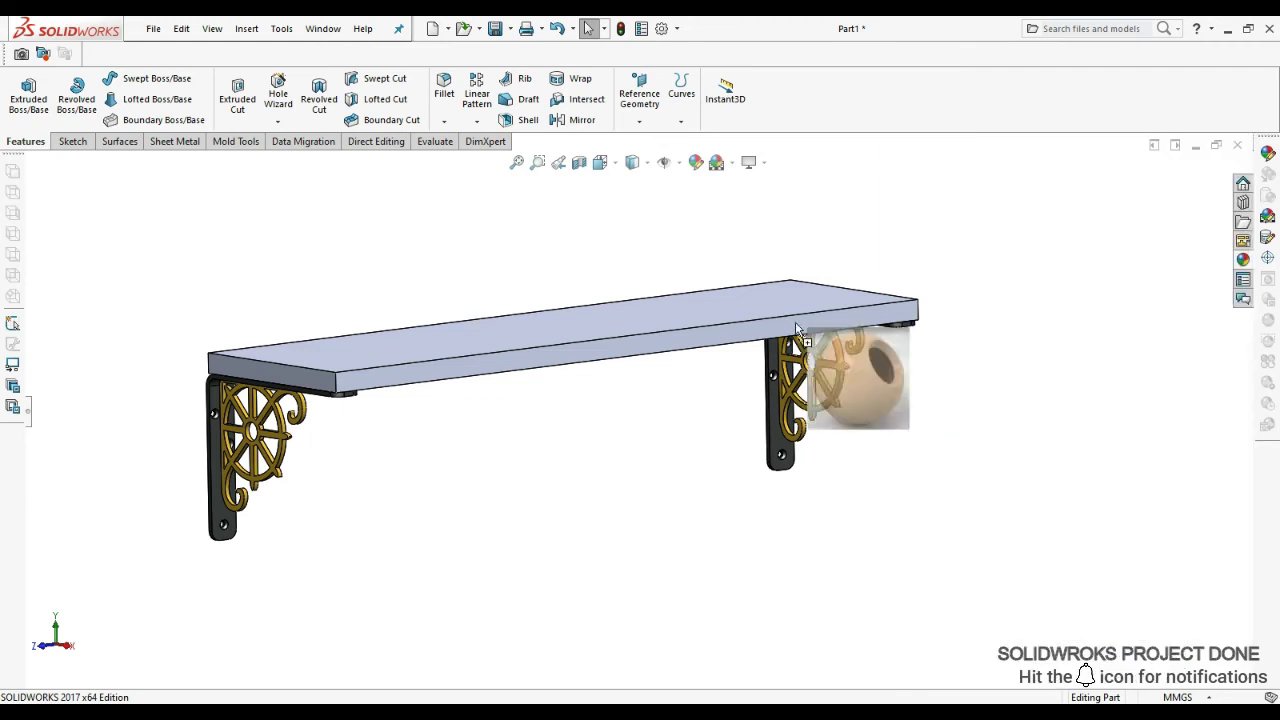
{"action": "left_click", "coordinate": [757, 297]}
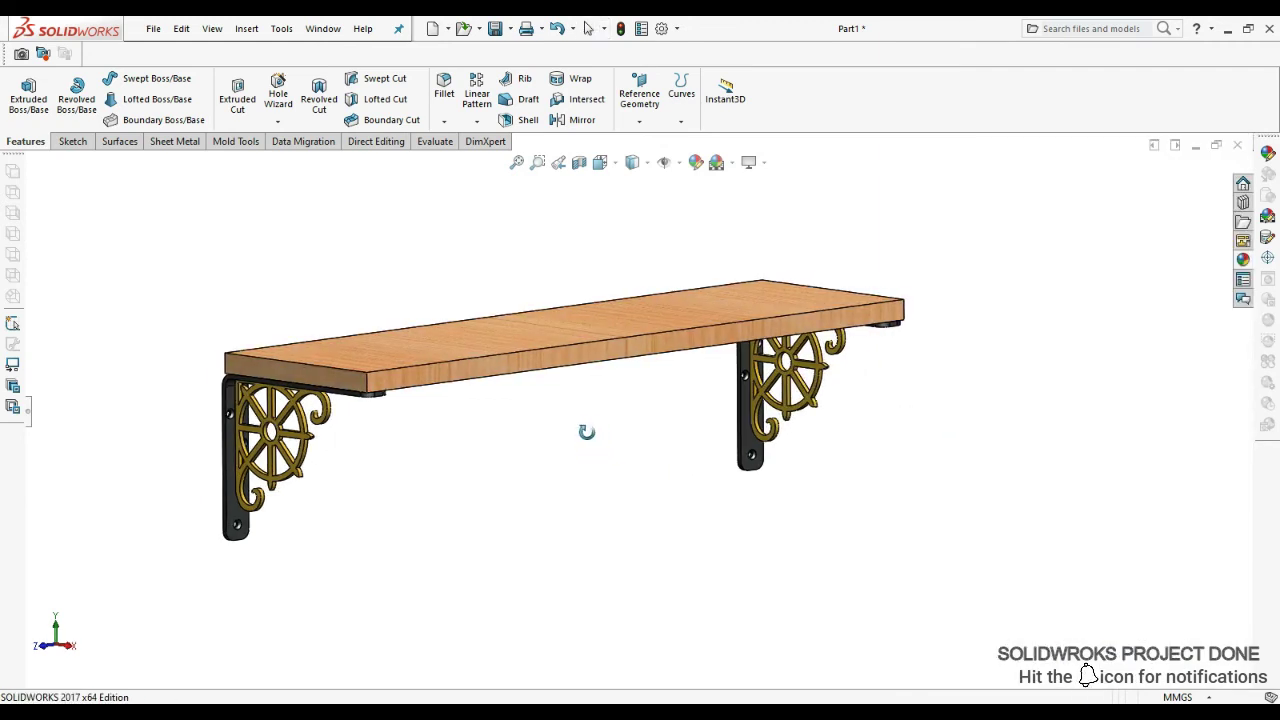